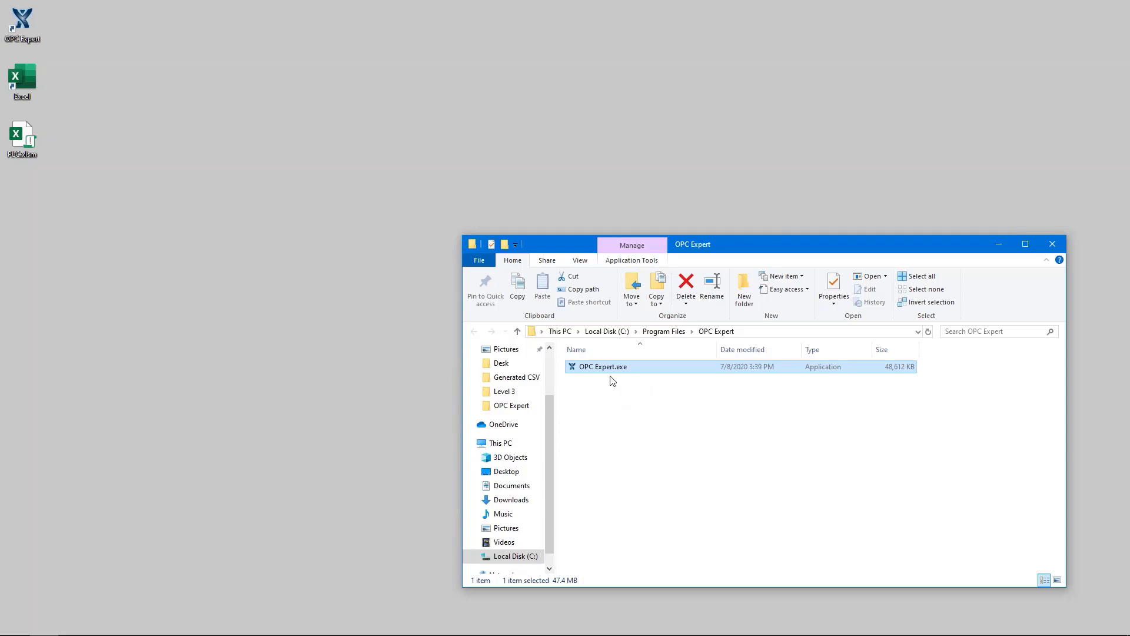
Launch OPC Expert.exe from the OPC Expert program folder and minimize the folder window.
drag(779, 251, 324, 270)
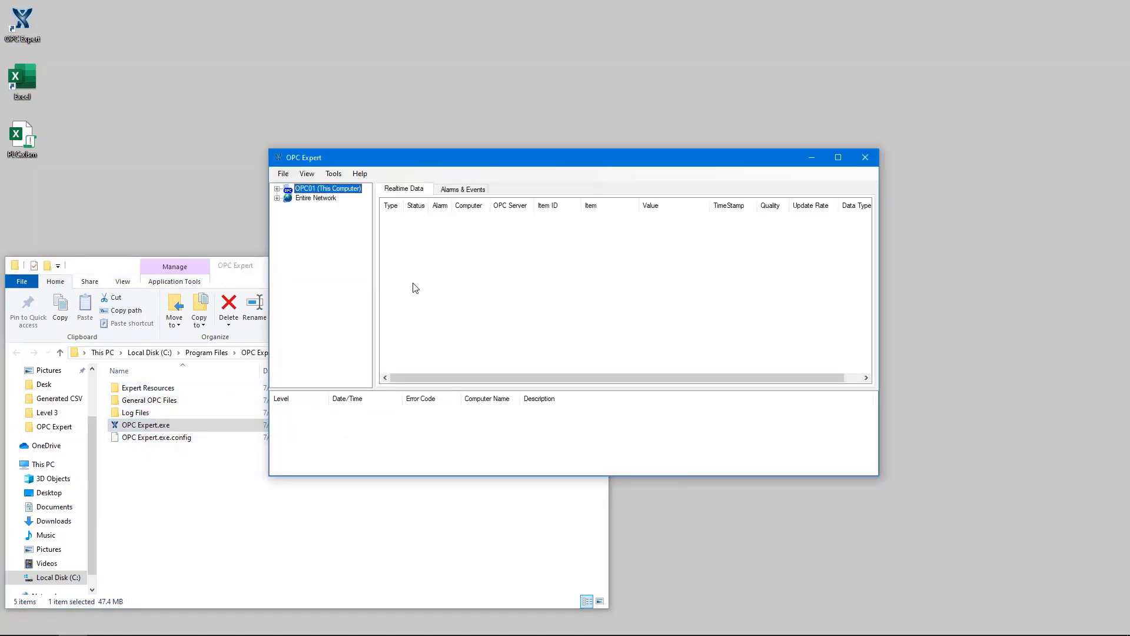
click(118, 271)
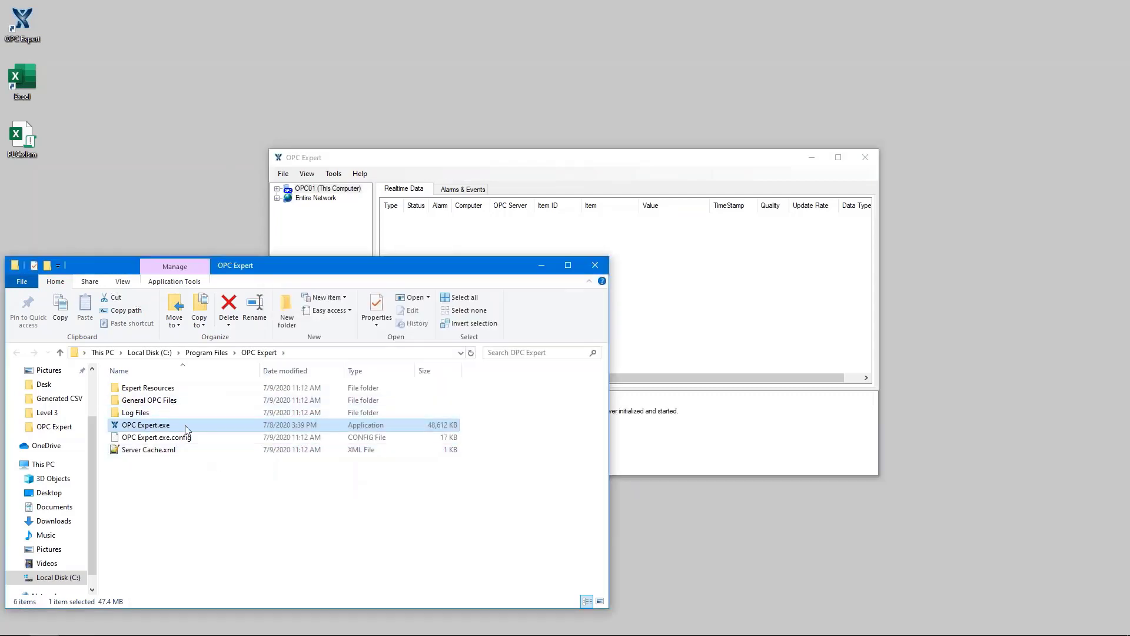
click(541, 265)
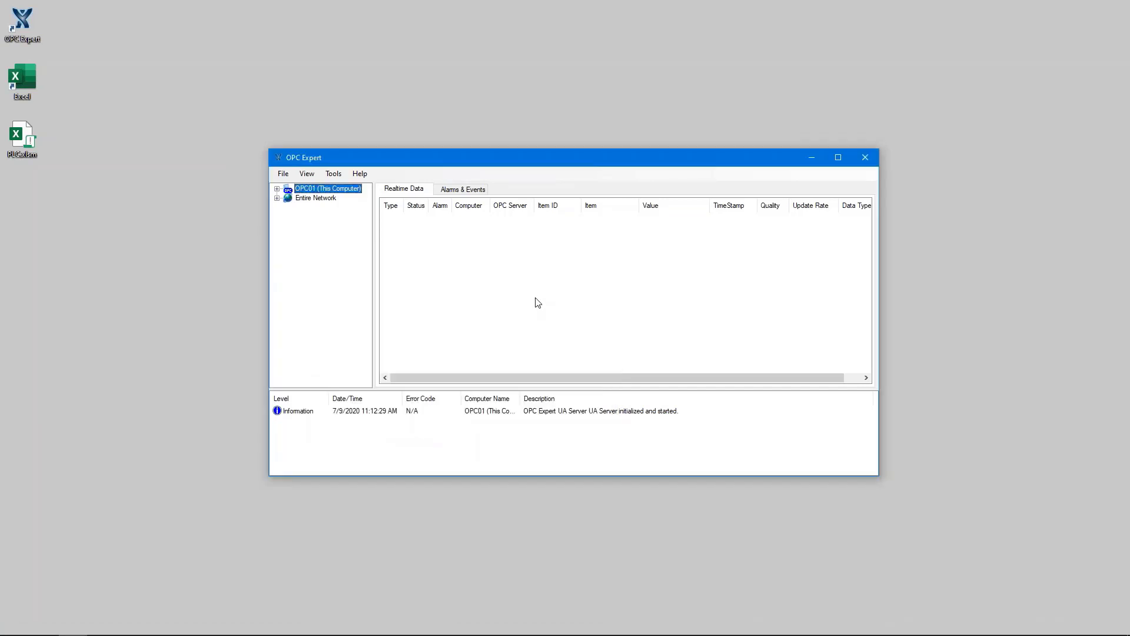
Check the installed version in the About OPC Expert information.
click(359, 174)
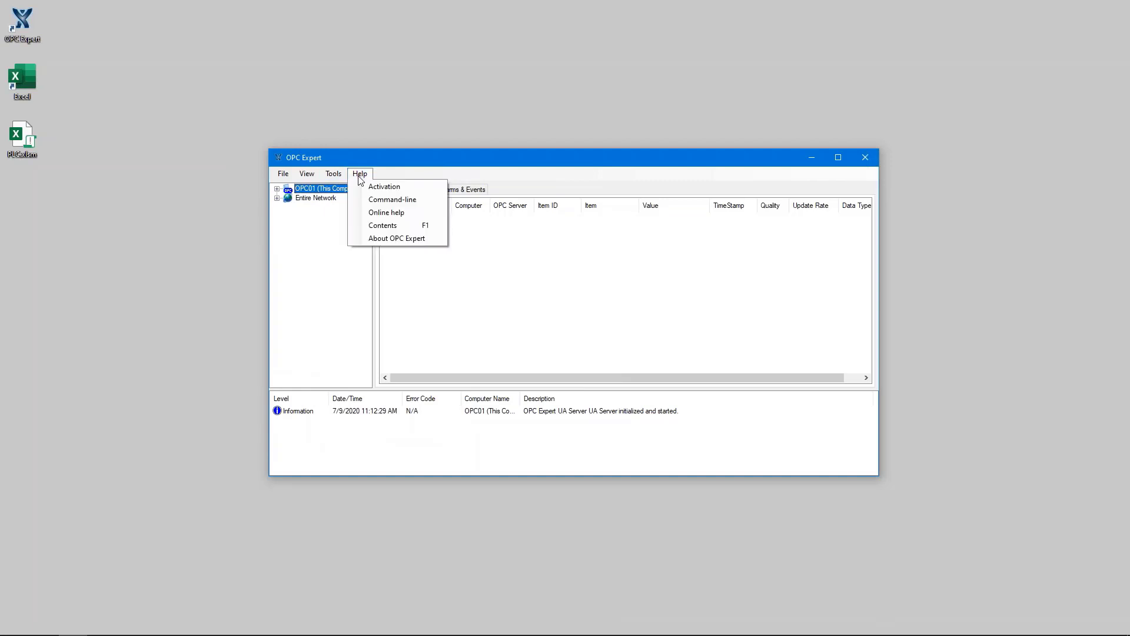
click(430, 240)
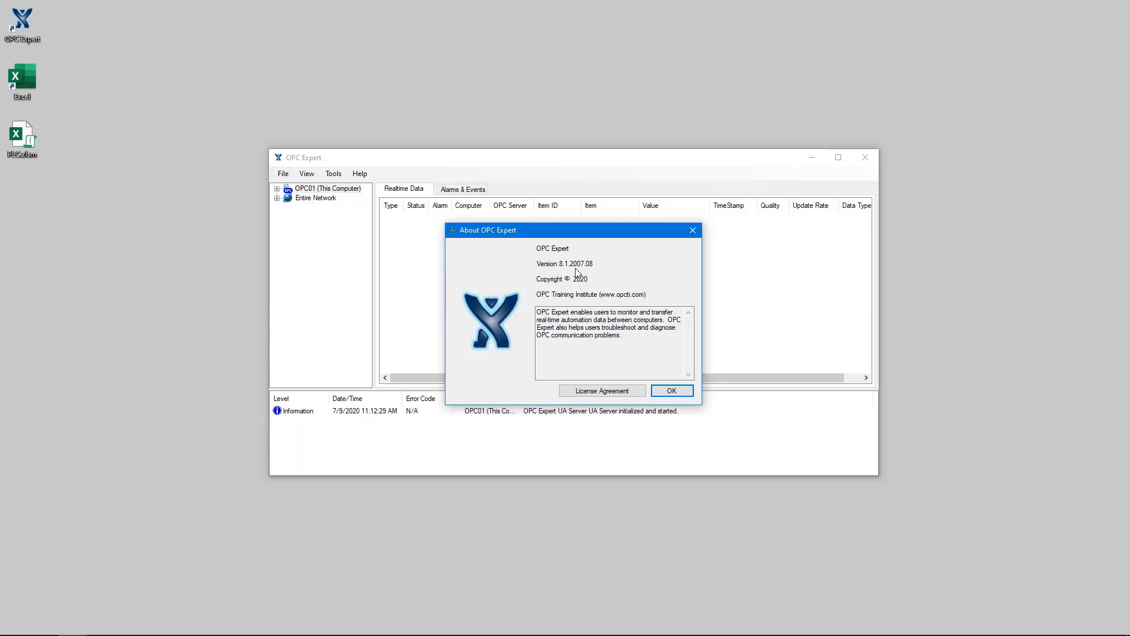
click(671, 391)
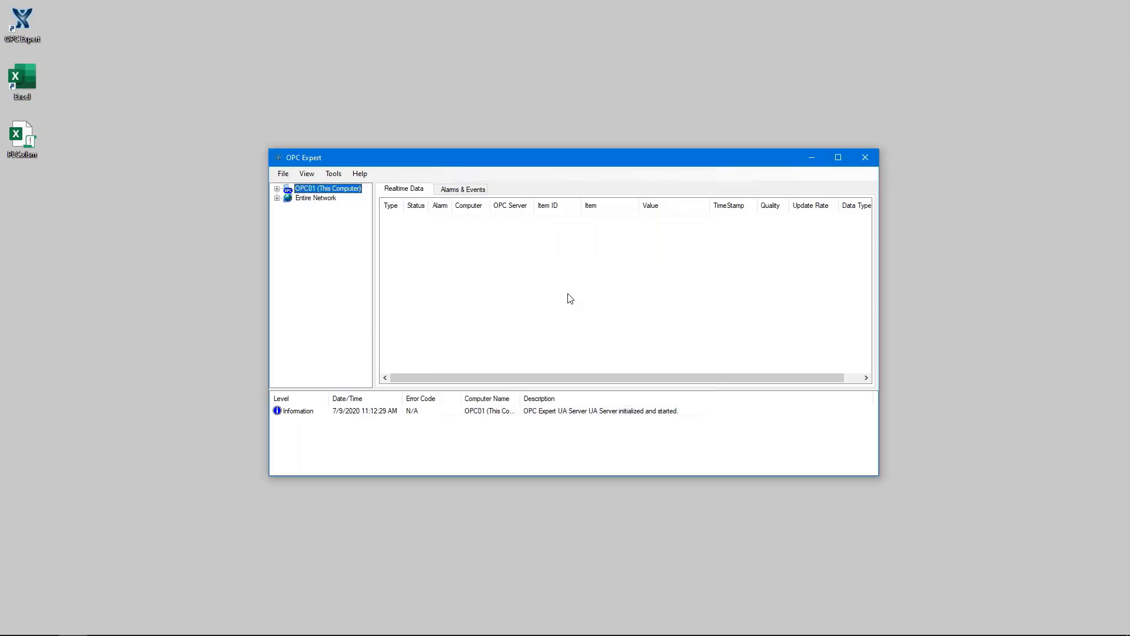
Enable the Excel features and the display of connection status when disconnected in OPC Expert's general options, and apply them.
click(332, 177)
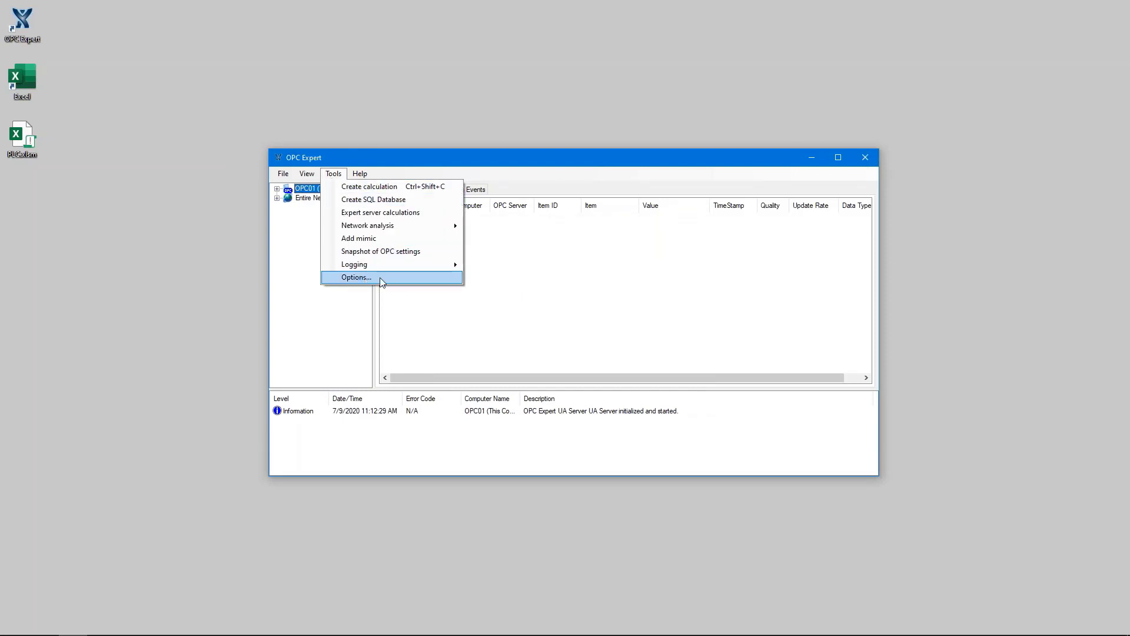
click(357, 277)
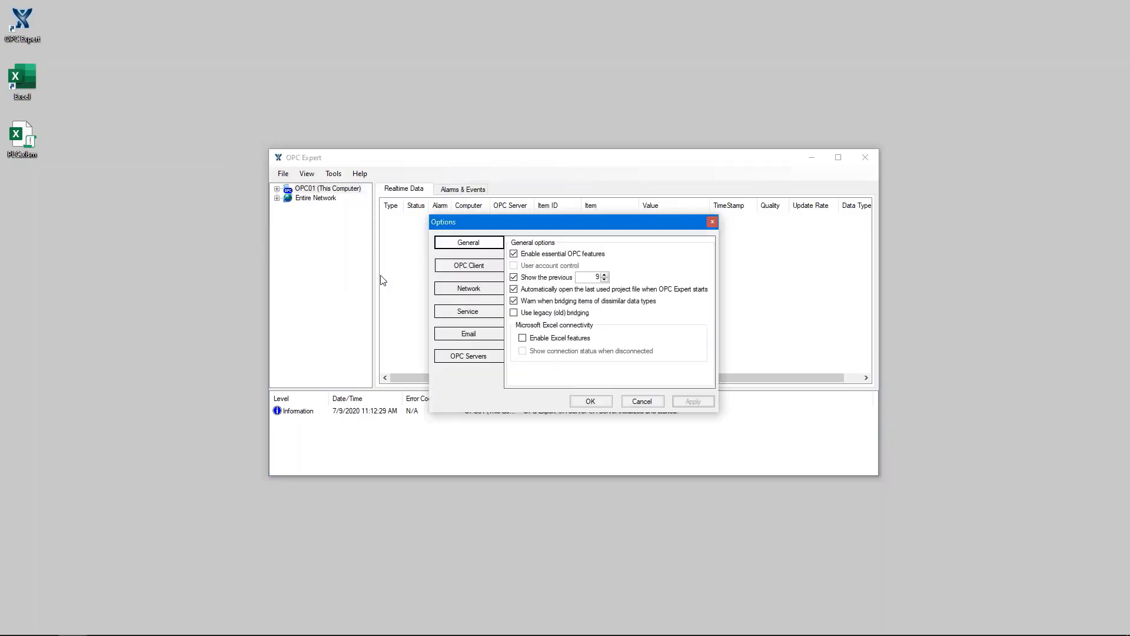
click(522, 338)
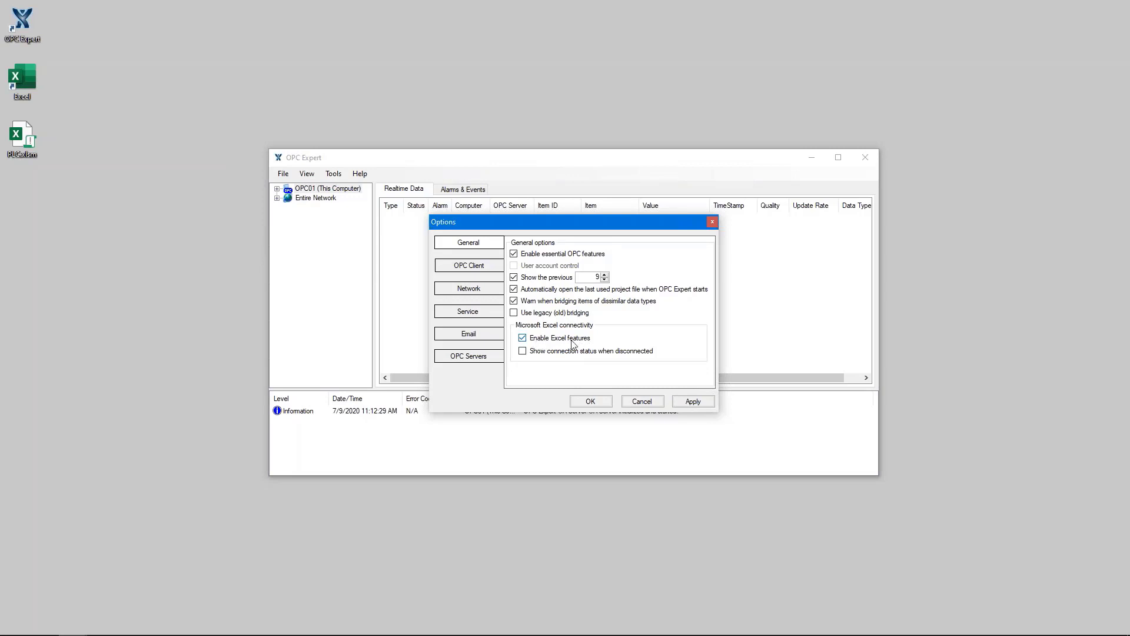
click(704, 409)
click(527, 352)
click(709, 404)
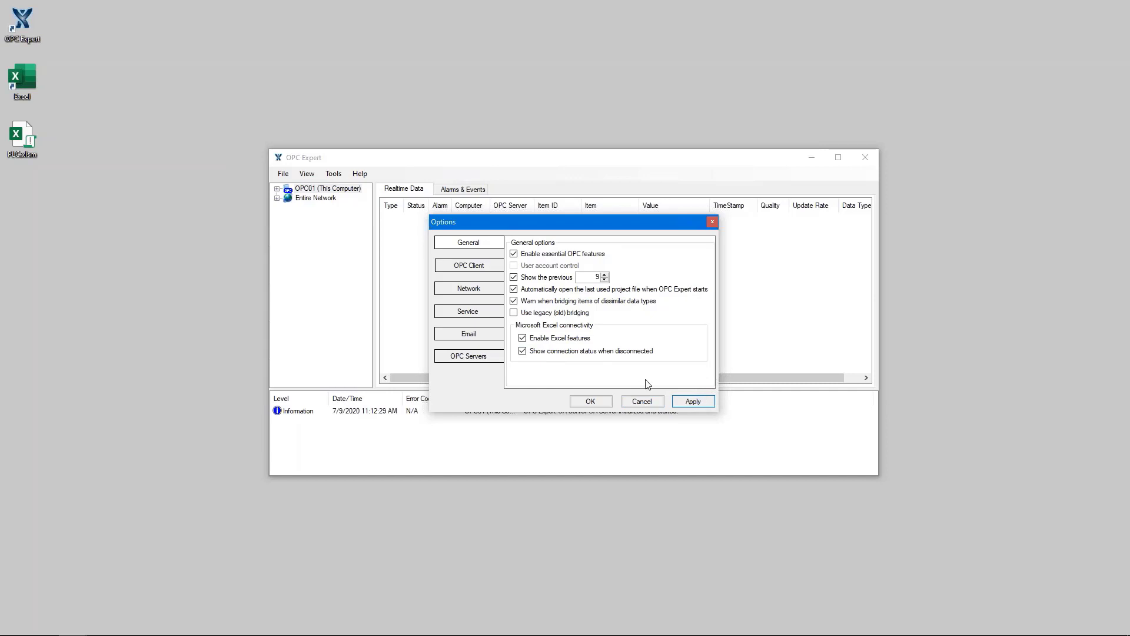
Enable the Simulation Server with Run as service turned off in the OPC server options, apply the change and close the options.
click(484, 359)
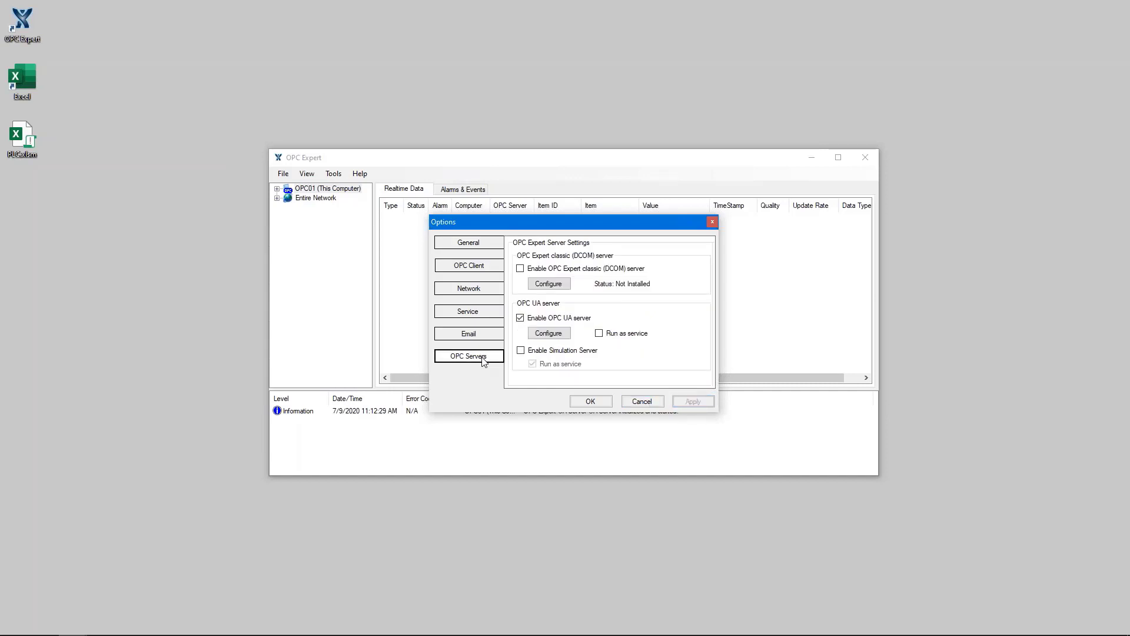
click(520, 352)
click(691, 404)
drag(557, 233, 590, 182)
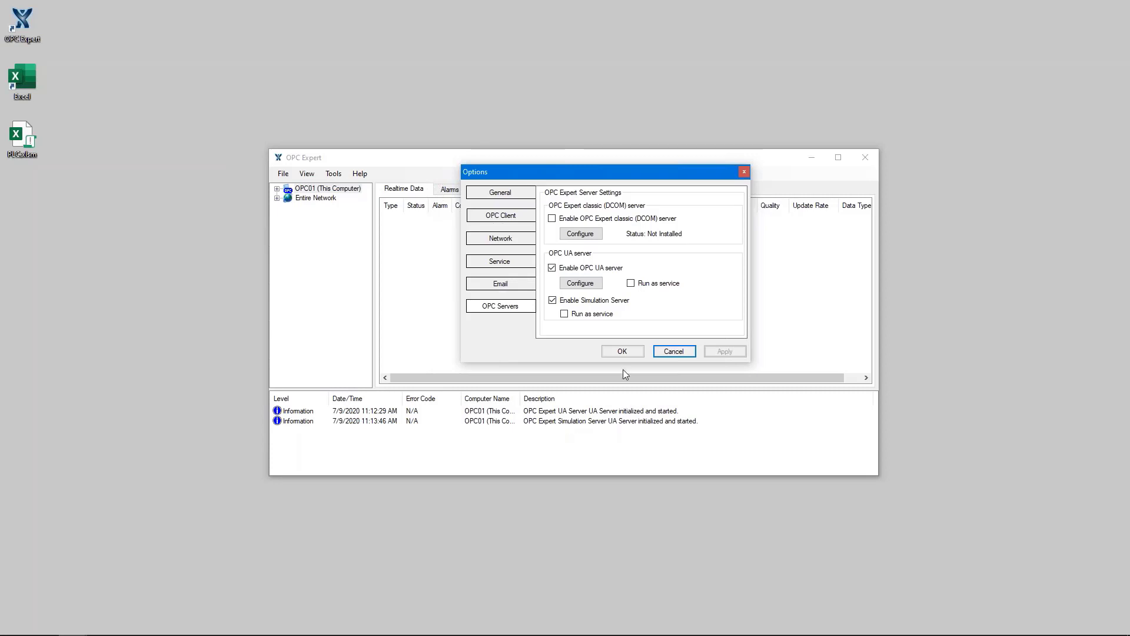
click(613, 352)
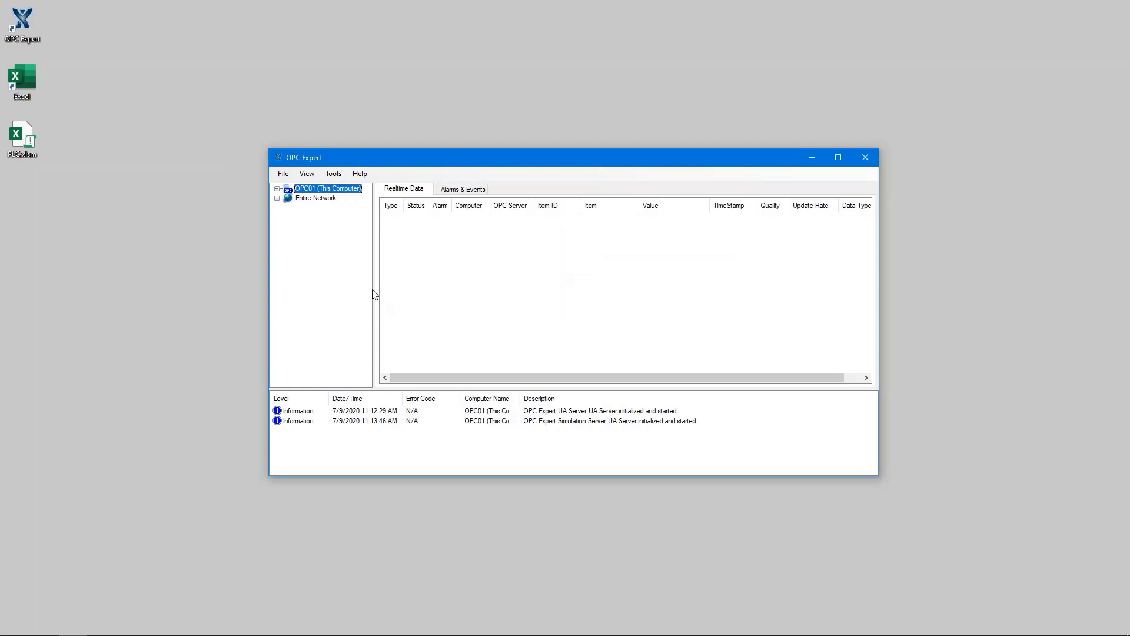
Add all SimulationDevice items of this computer's OPC Expert Simulation Server, including its PLC branch, to the realtime data list.
click(277, 189)
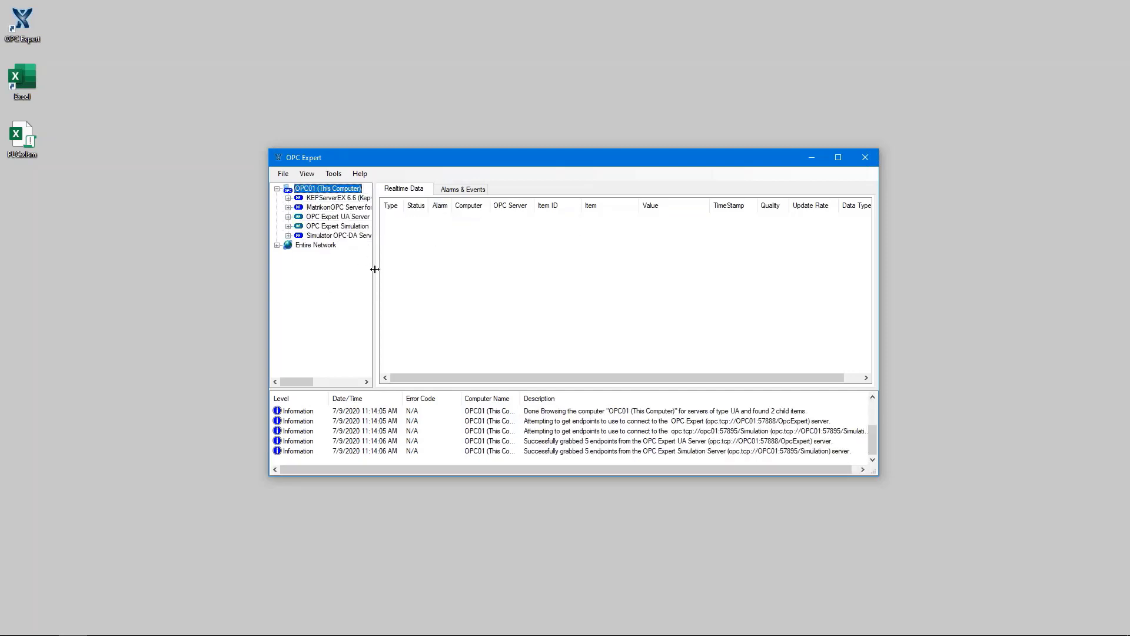
drag(375, 269, 503, 277)
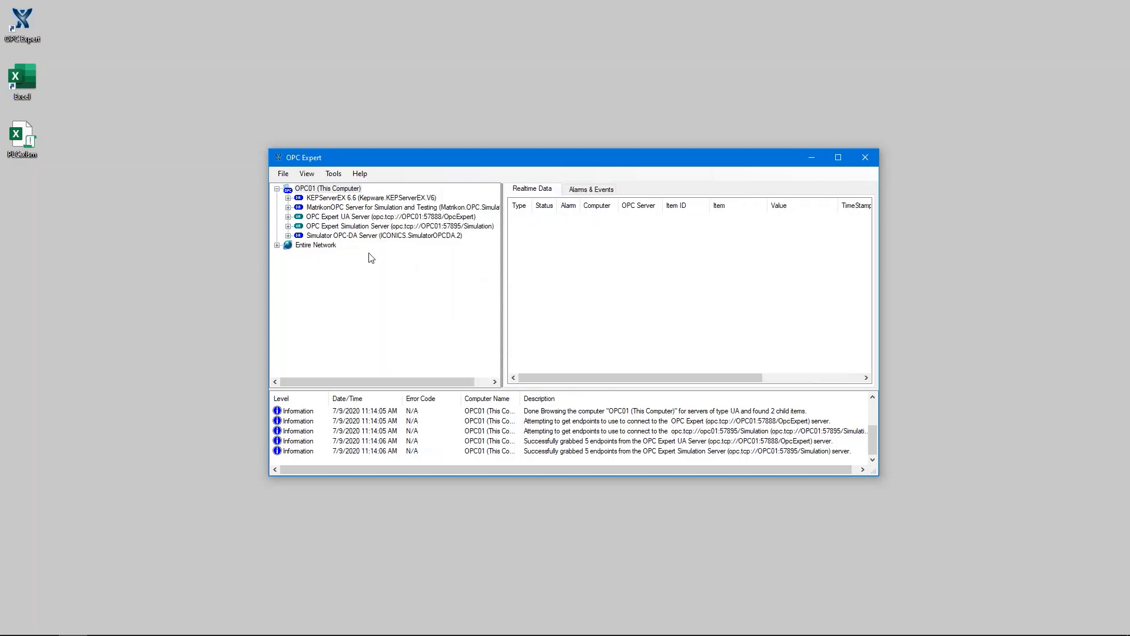
click(289, 227)
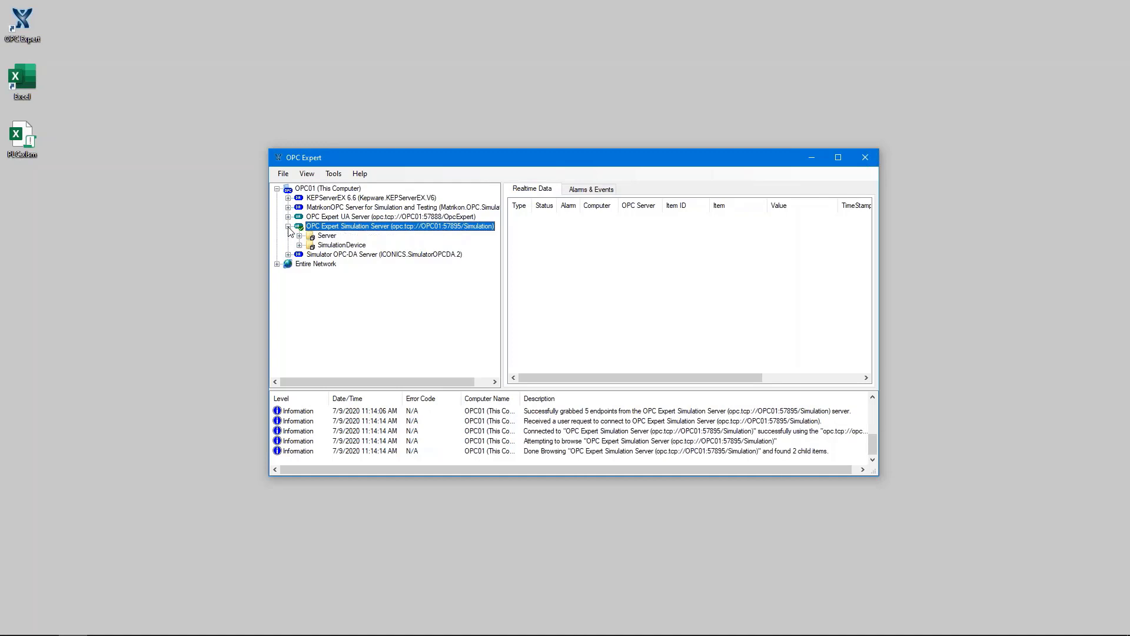
click(299, 246)
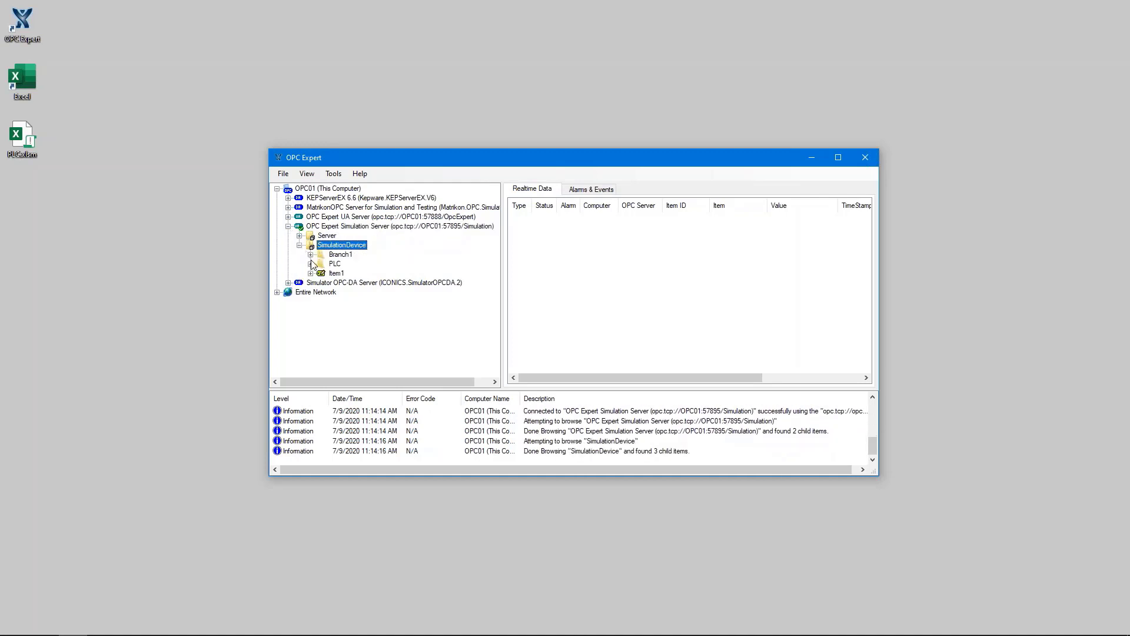
click(310, 264)
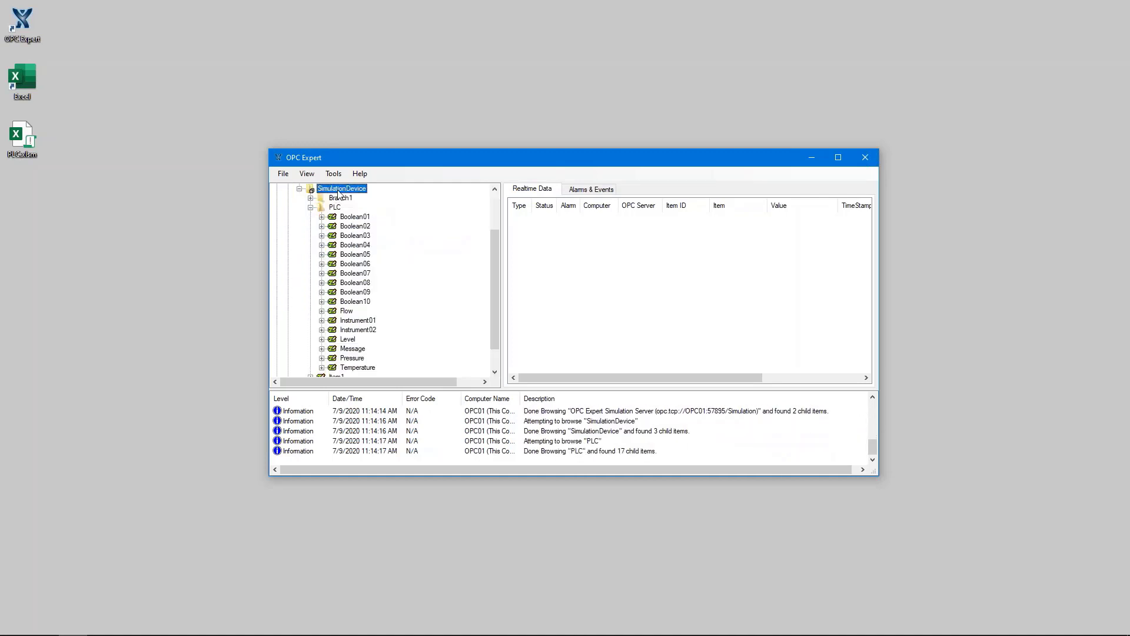
drag(339, 190, 585, 263)
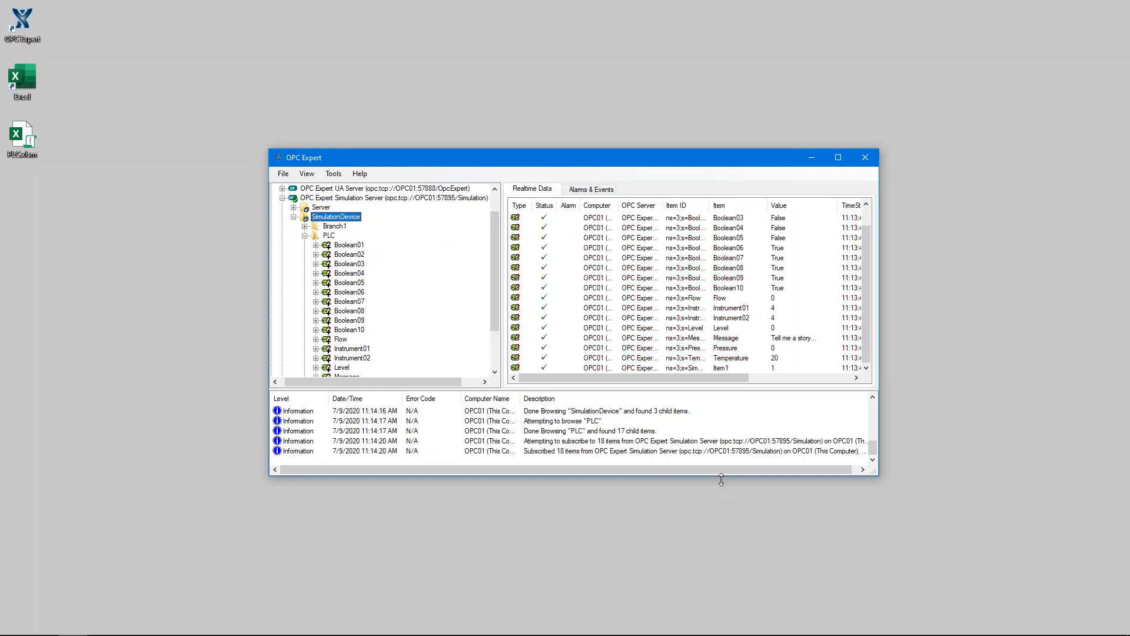
Collapse the Simulation Server branch and resize the OPC Expert window, columns and panes to fit the whole realtime data list.
drag(721, 479, 727, 505)
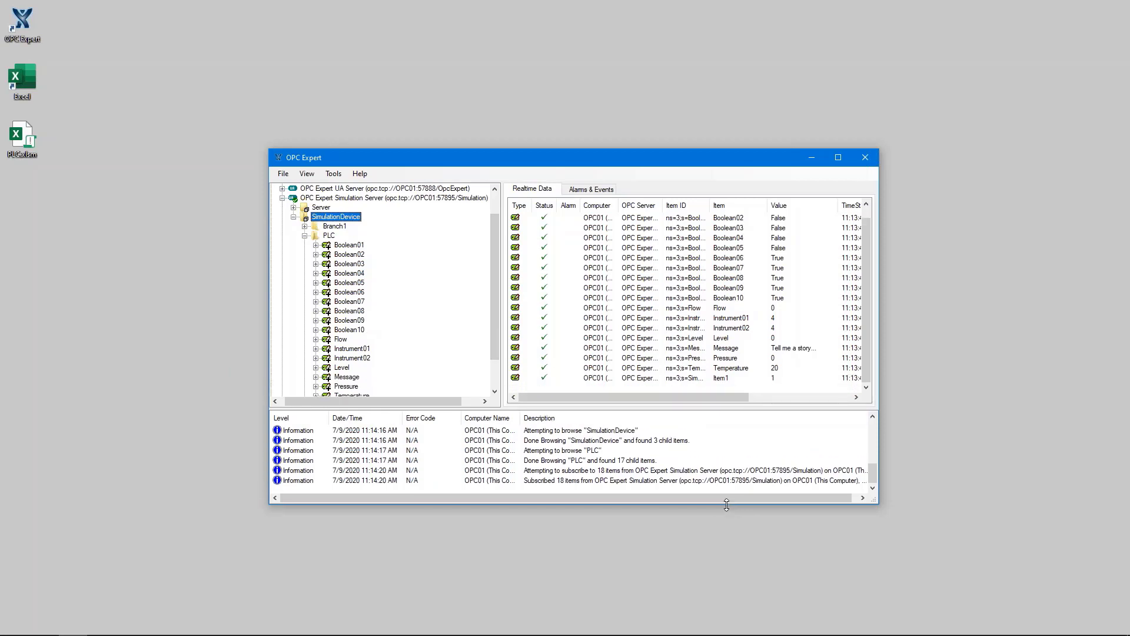
click(282, 199)
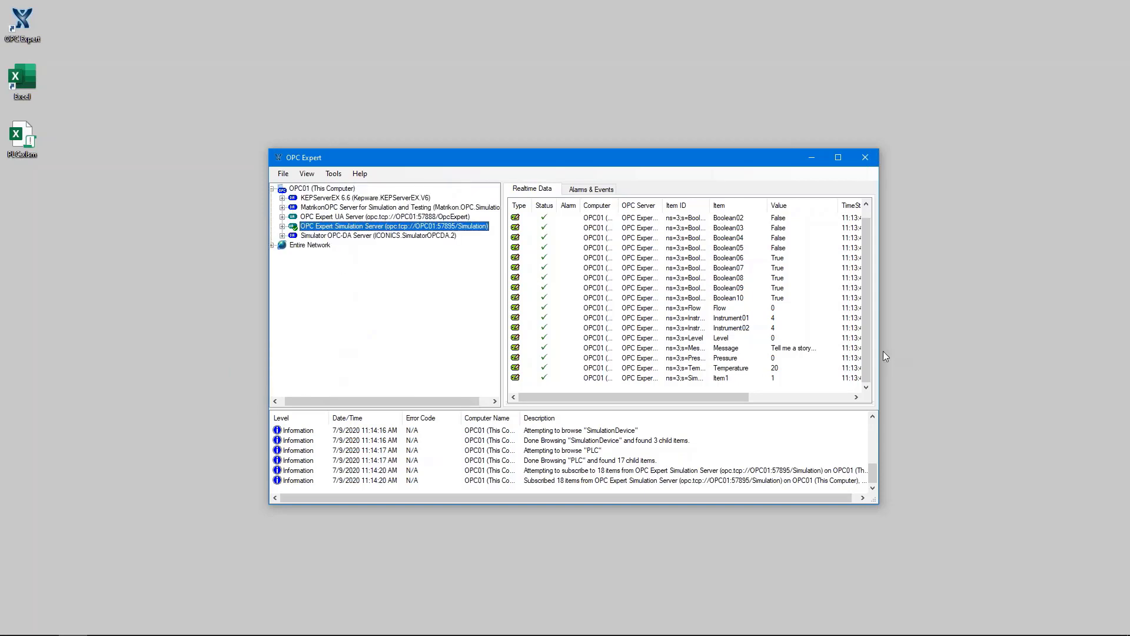
drag(882, 350, 1086, 327)
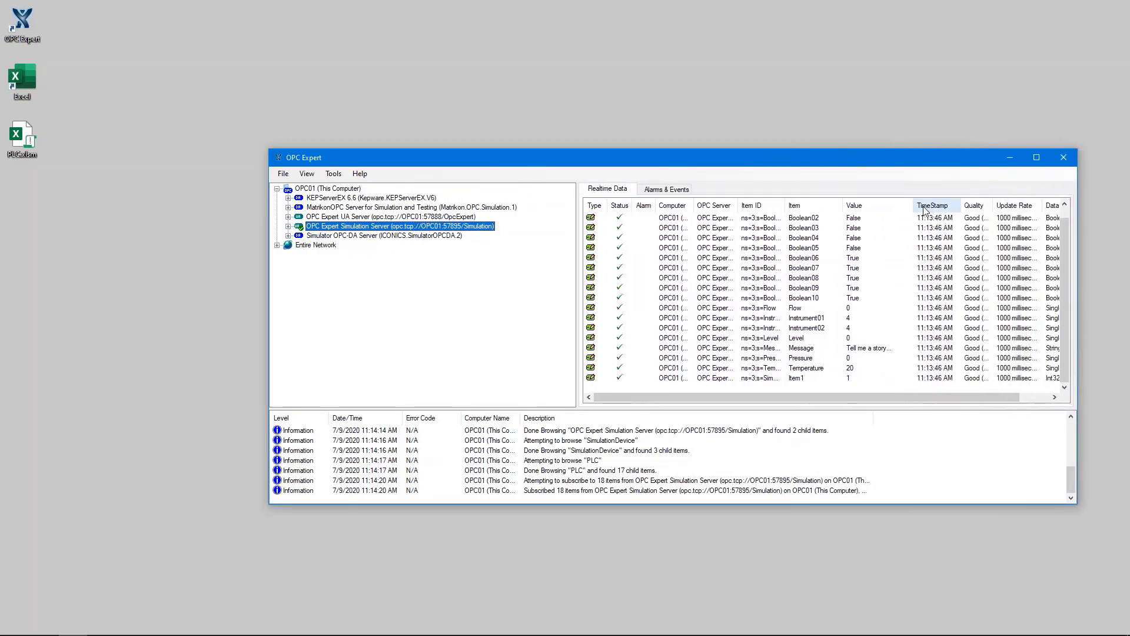
drag(894, 206, 906, 206)
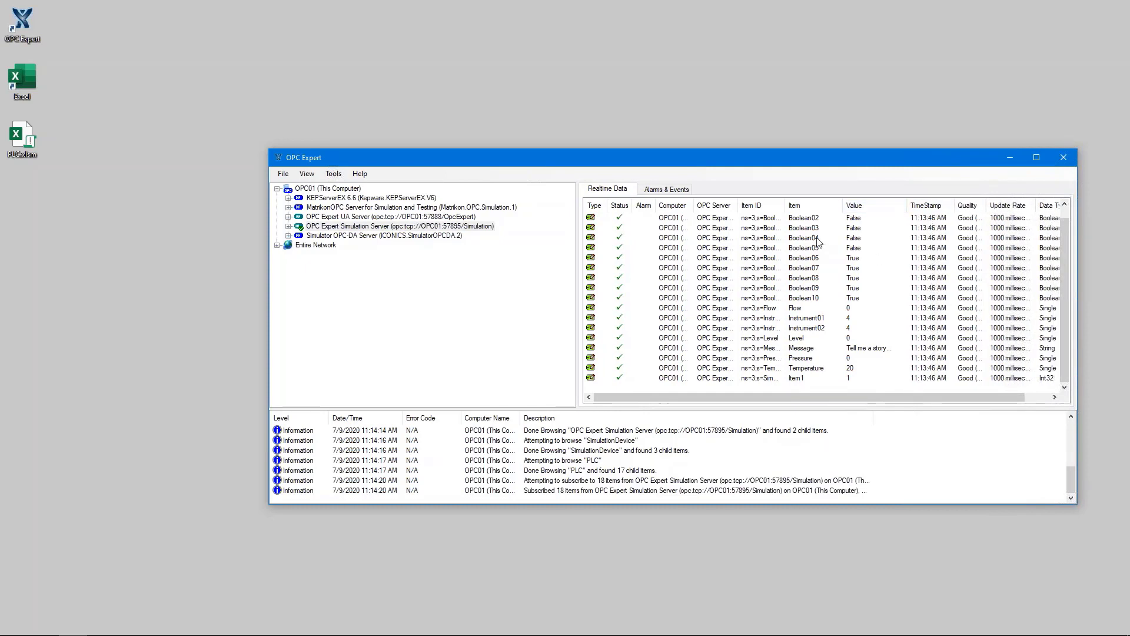
click(578, 335)
drag(424, 335, 548, 360)
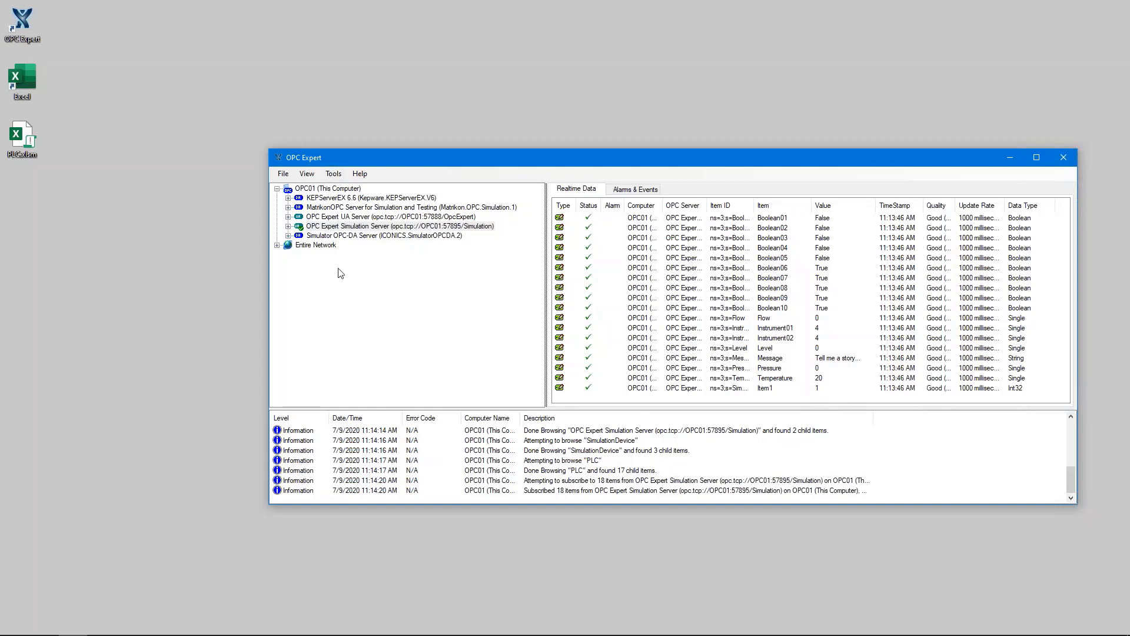
Open the PLC.xlsm workbook from the desktop in Excel and move its window up beside the OPC Expert data.
click(16, 138)
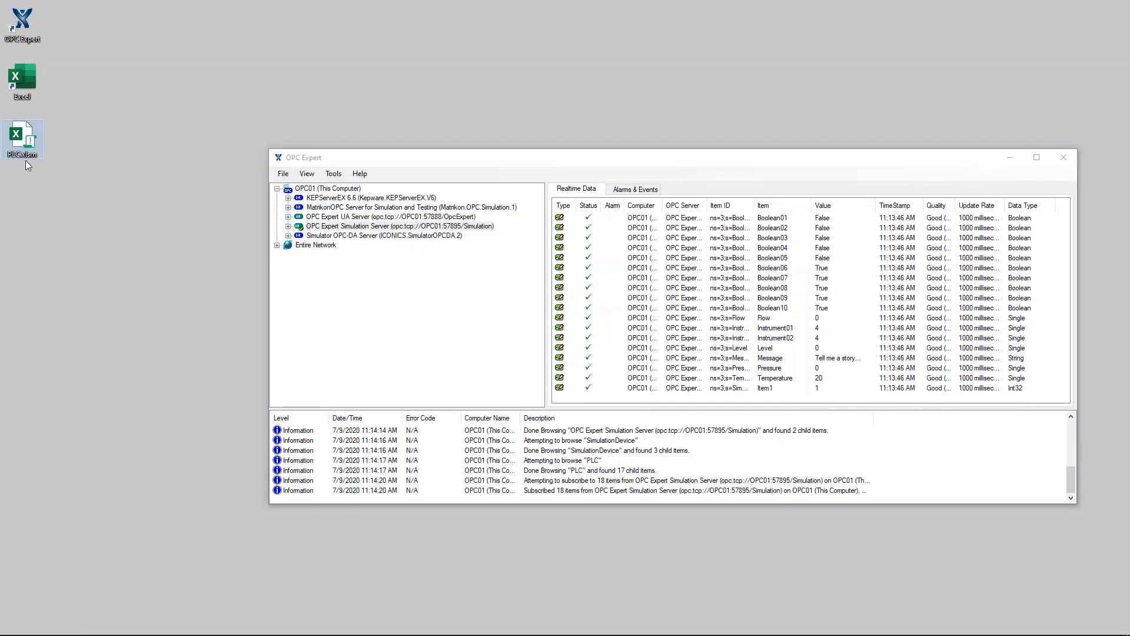
drag(29, 142, 26, 82)
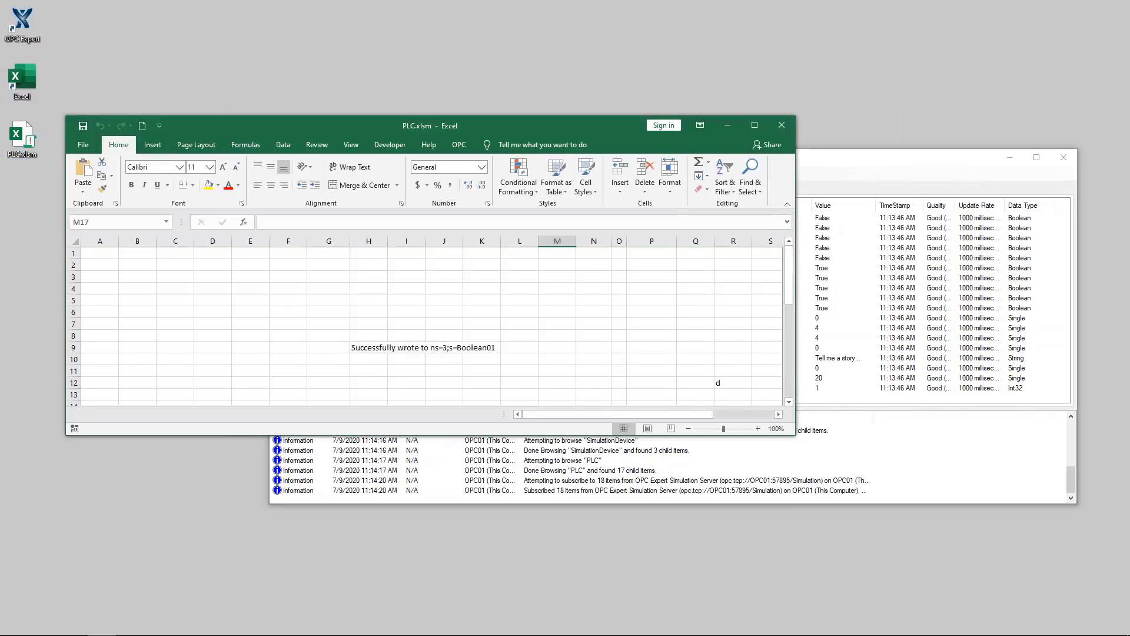
drag(296, 125, 267, 77)
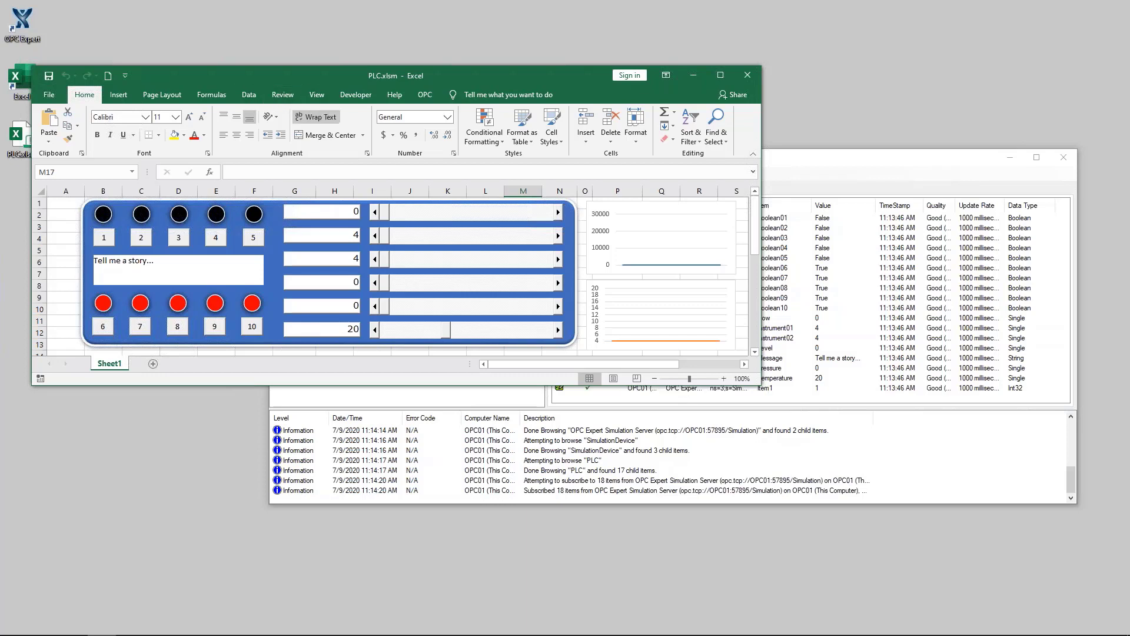
Open the Sheet1 code of PLC.xlsm and check the ExpertUDF entry in the VBA project's references.
click(353, 100)
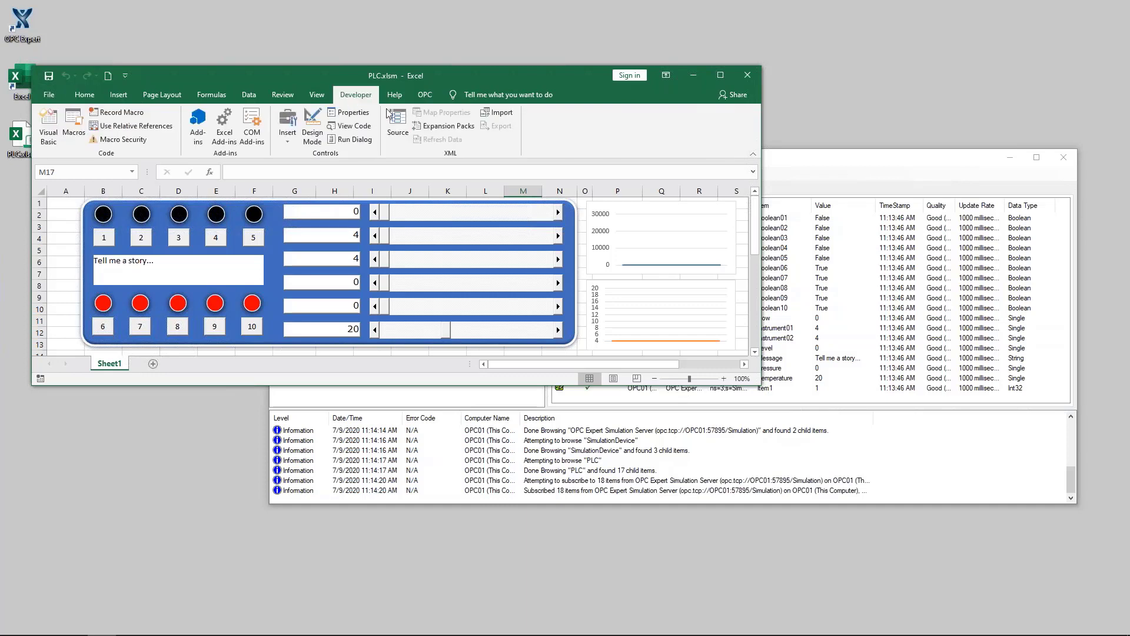
click(350, 125)
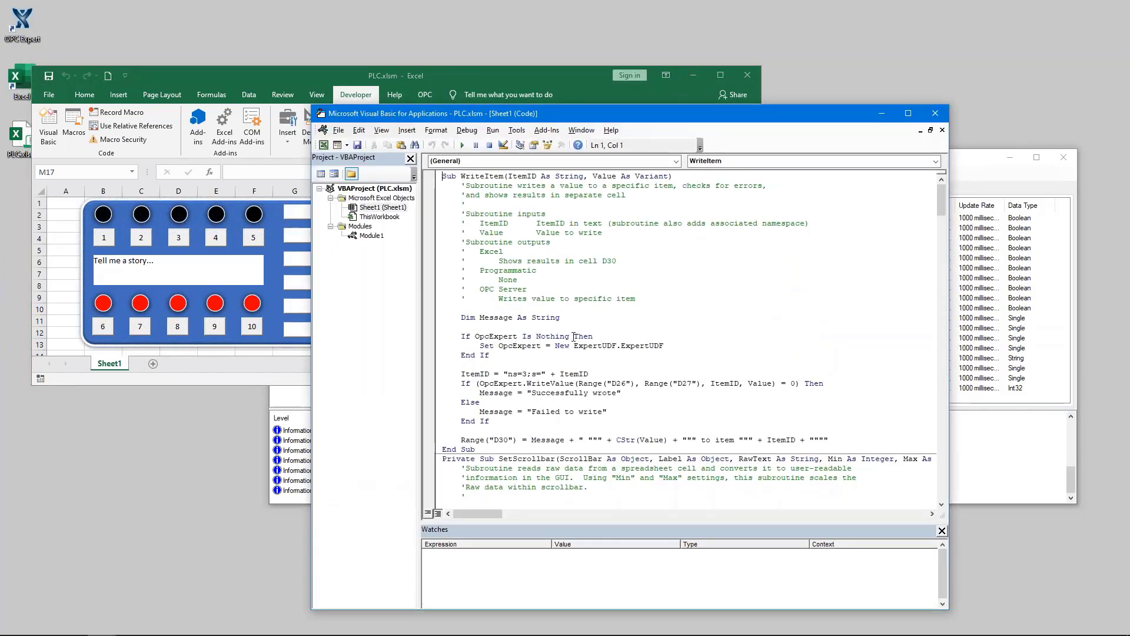
click(517, 130)
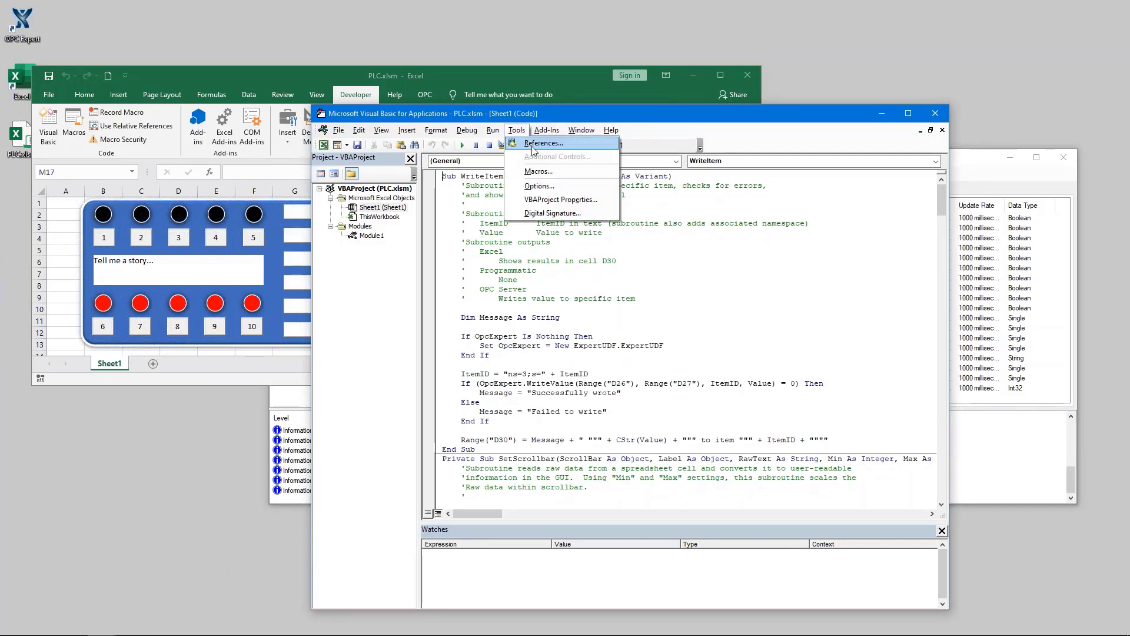
click(588, 146)
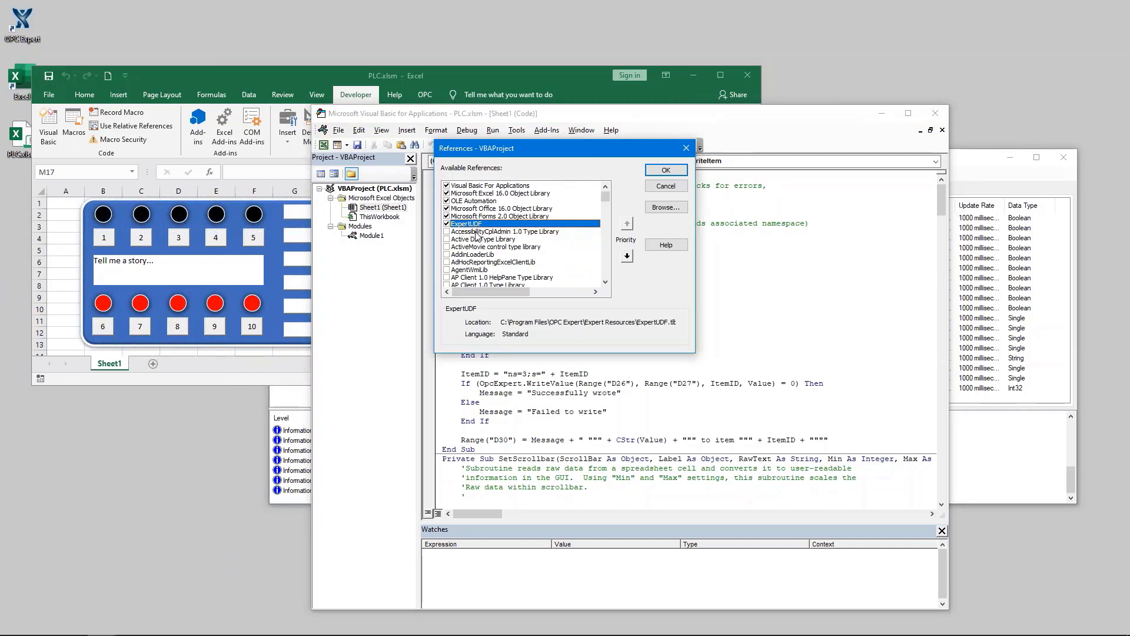
Open the browse dialog for VBA references and locate ExpertUDF.dll in the OPC Expert\Expert Resources folder using File Explorer.
click(683, 213)
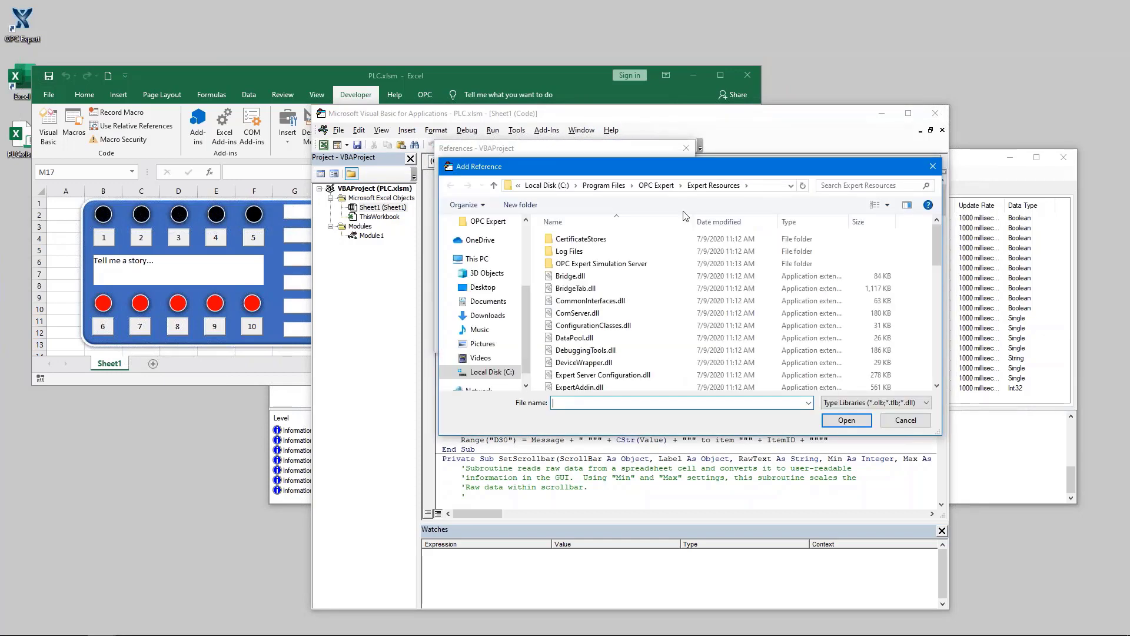
mouse_move(246, 614)
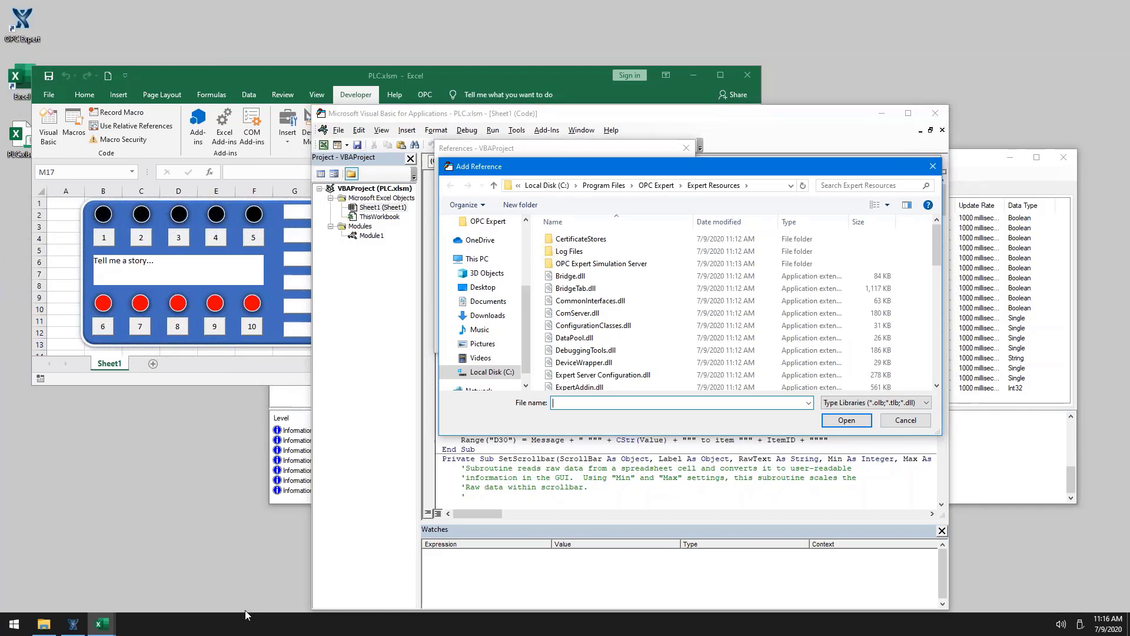
click(48, 625)
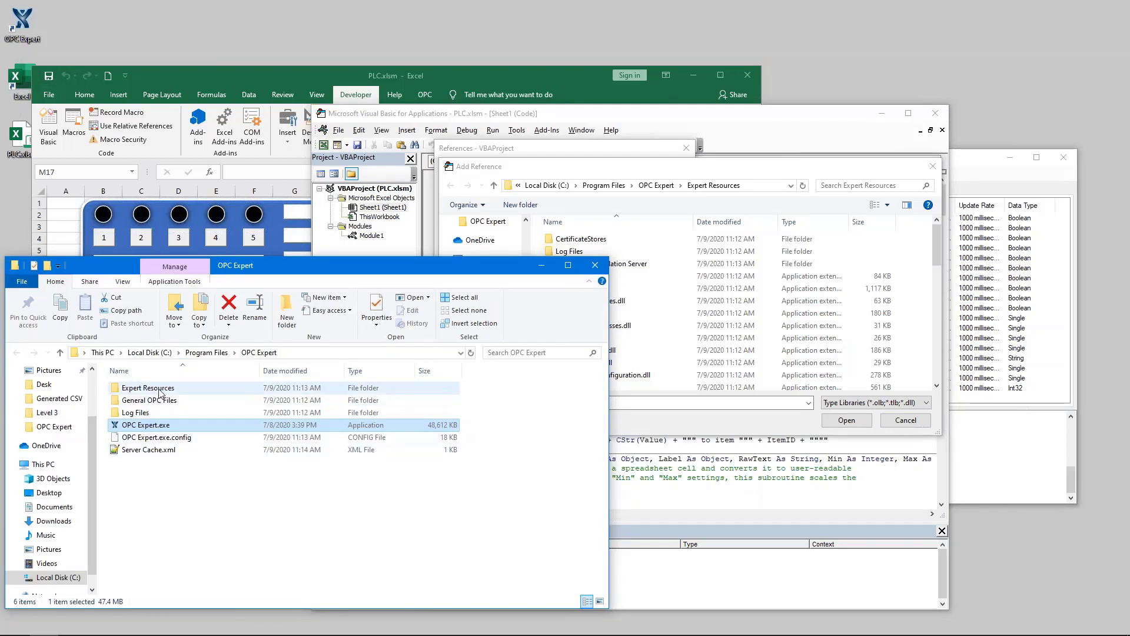
double_click(160, 391)
click(163, 475)
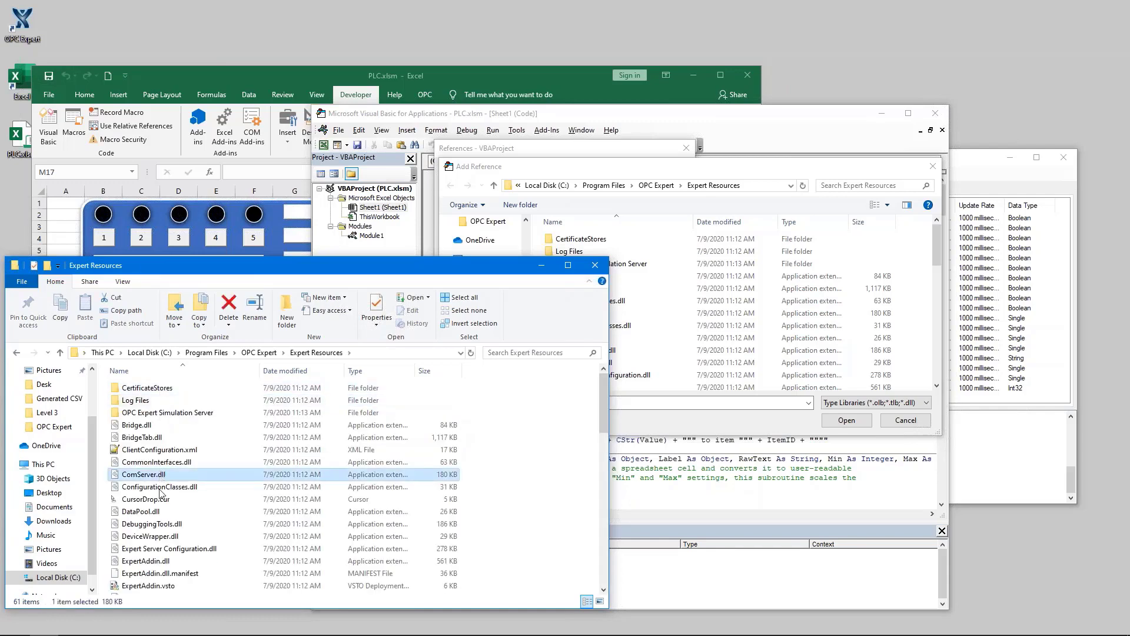
scroll(167, 586, down, 2)
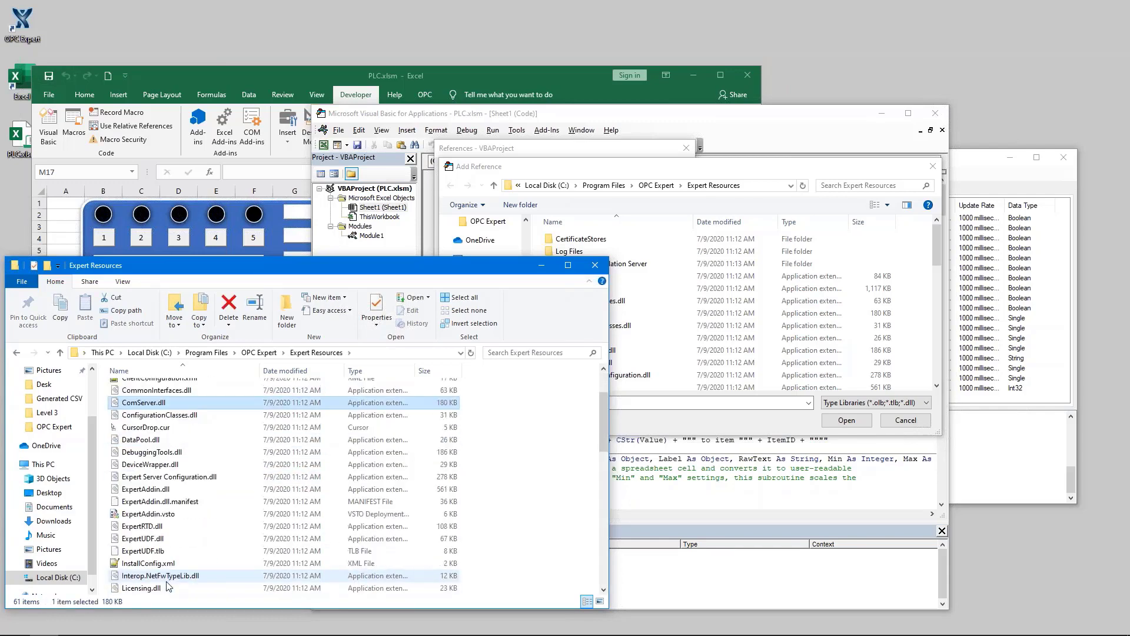
click(153, 540)
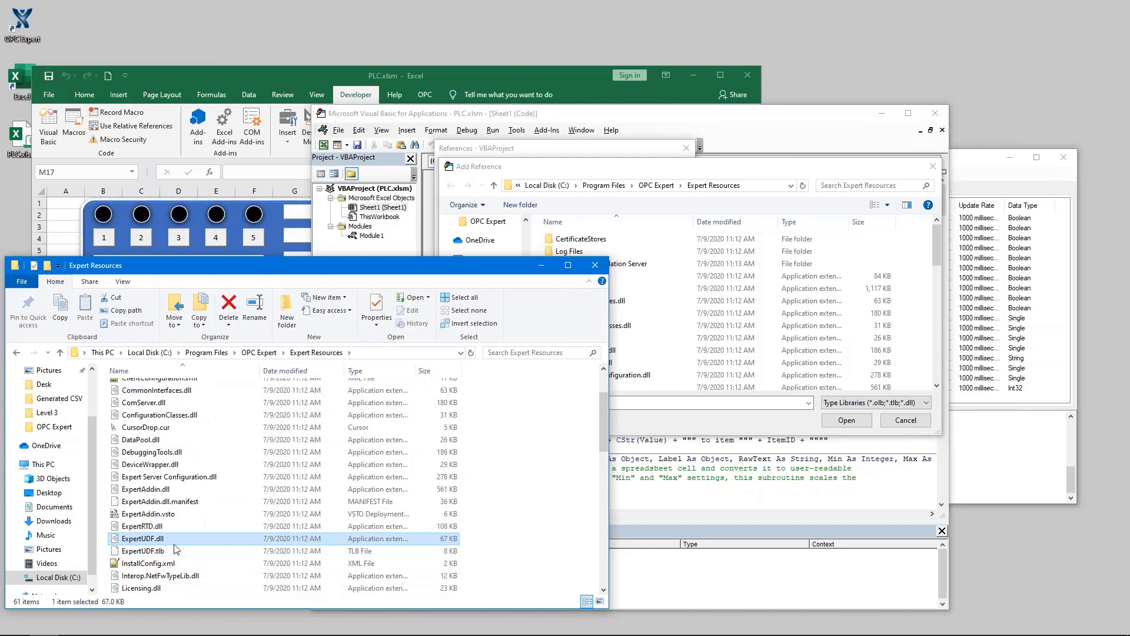
Try to add ExpertUDF.dll from the Expert Resources folder as a reference of the VBA project.
click(653, 166)
click(590, 350)
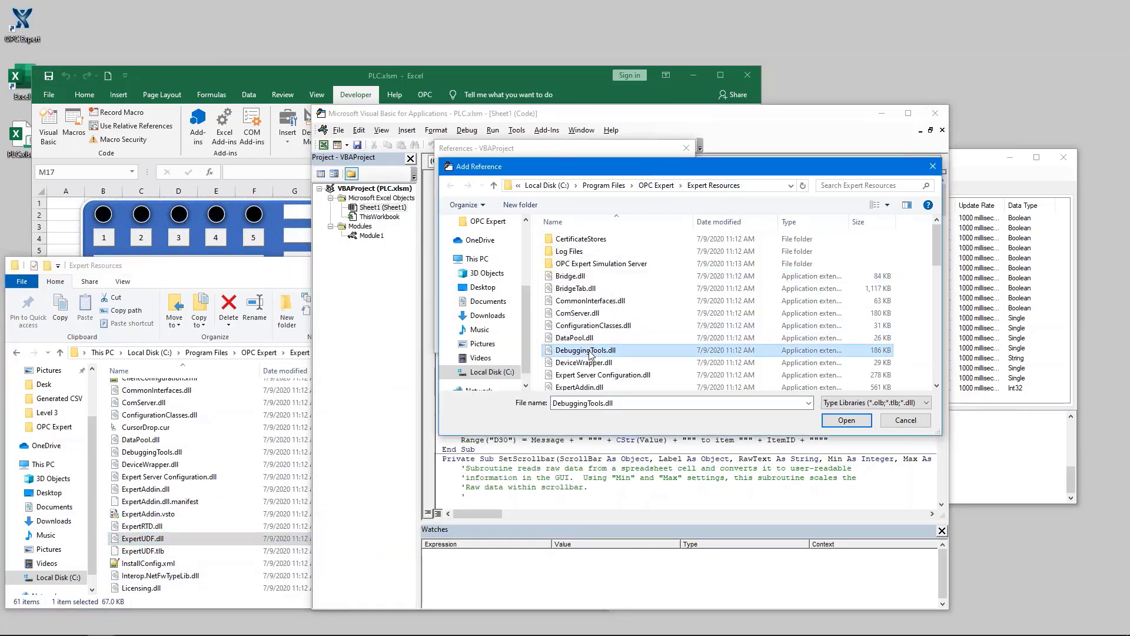
key(e)
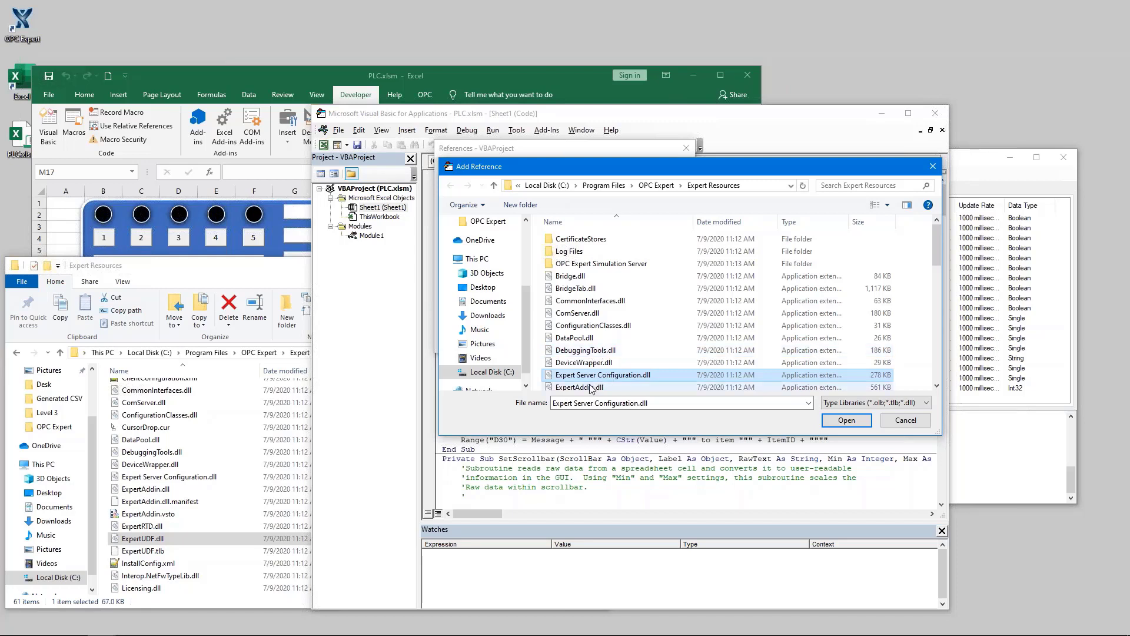
scroll(599, 382, down, 2)
click(585, 347)
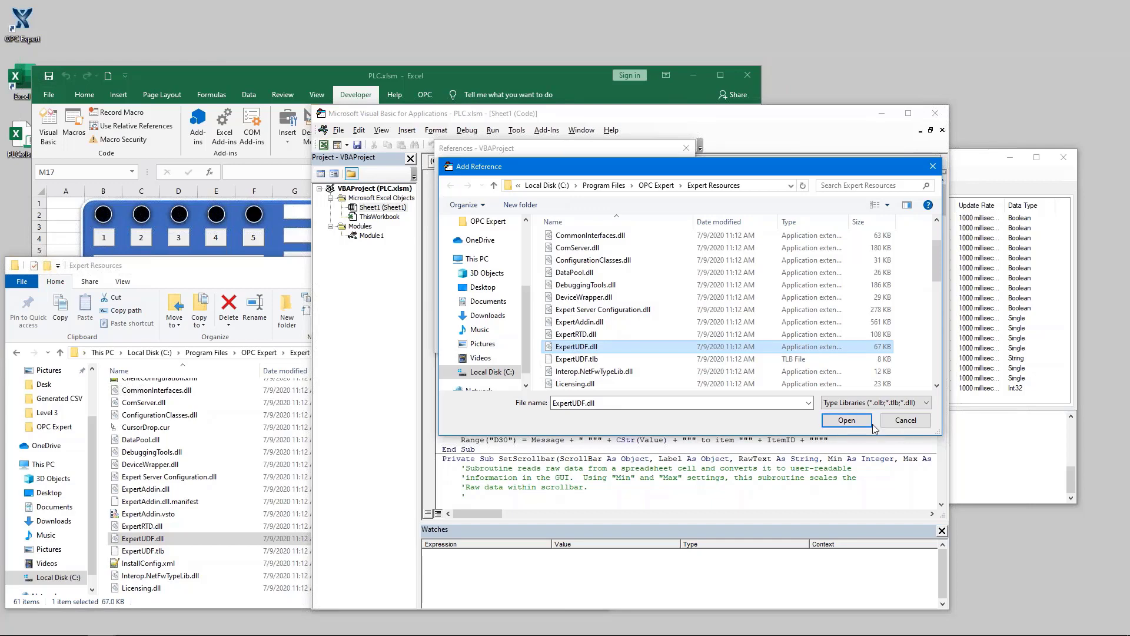
click(854, 420)
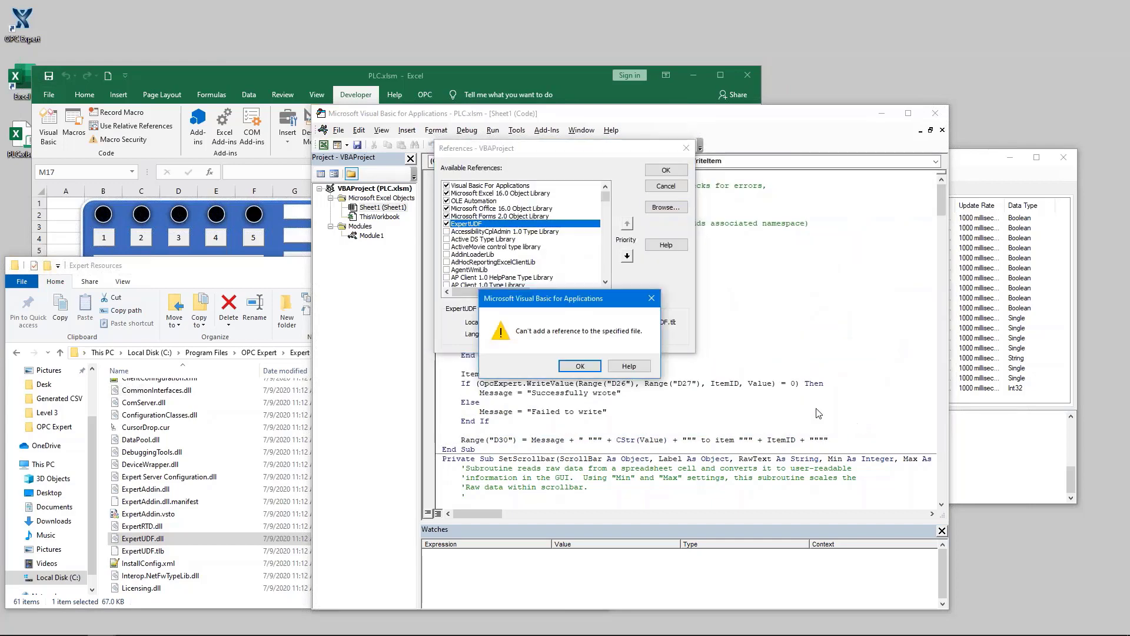
click(580, 370)
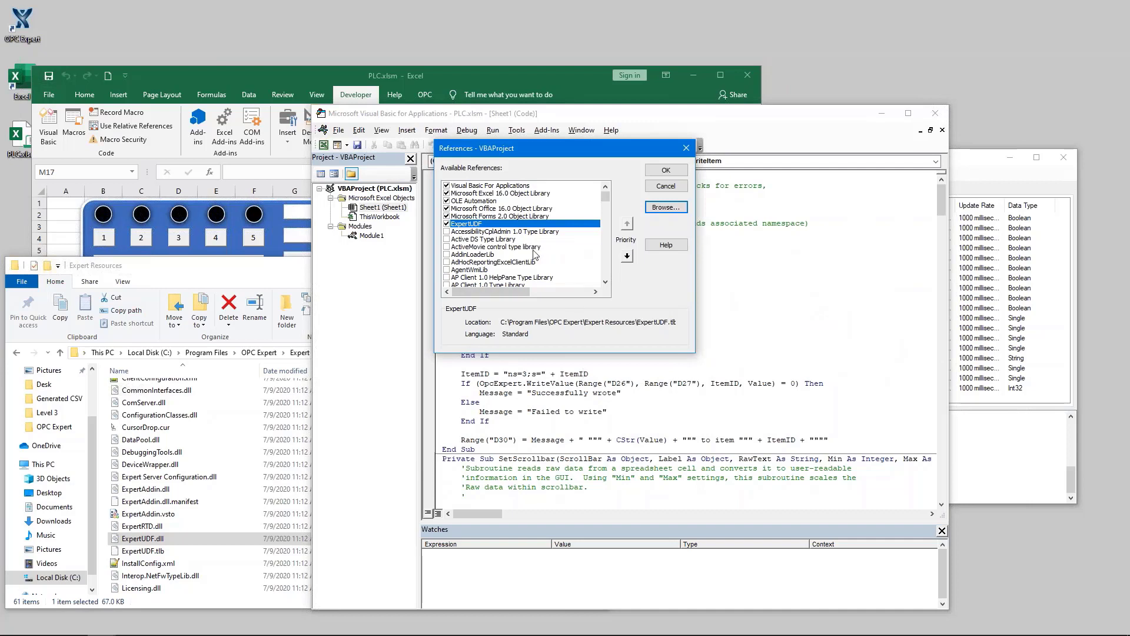
Accept the VBA project's references with ExpertUDF enabled and minimize the Expert Resources folder window.
click(679, 187)
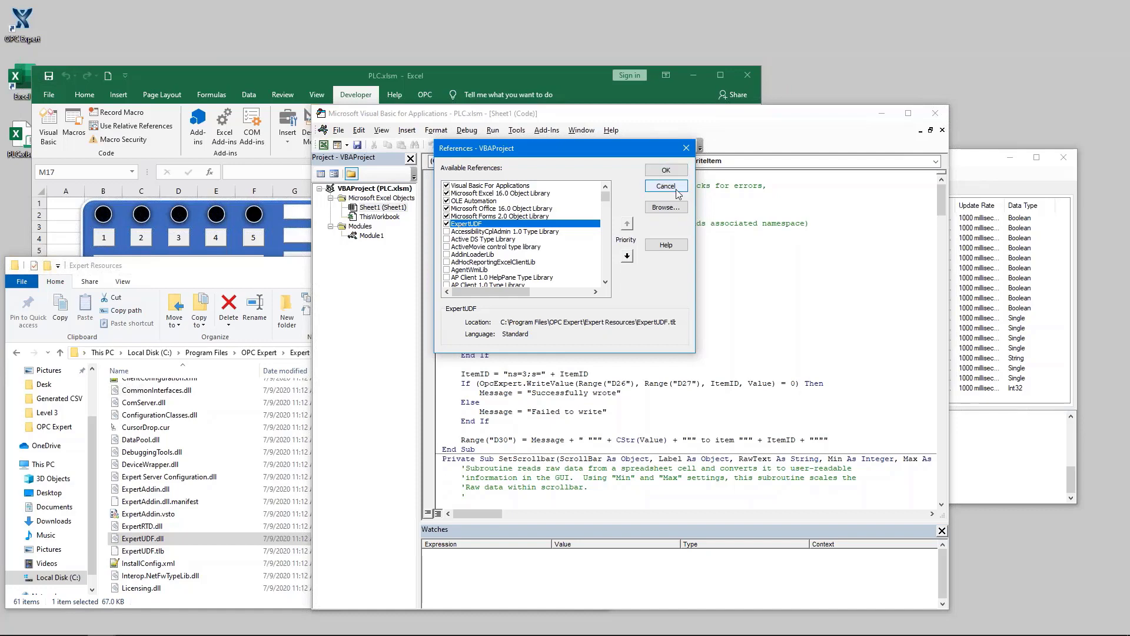
click(666, 170)
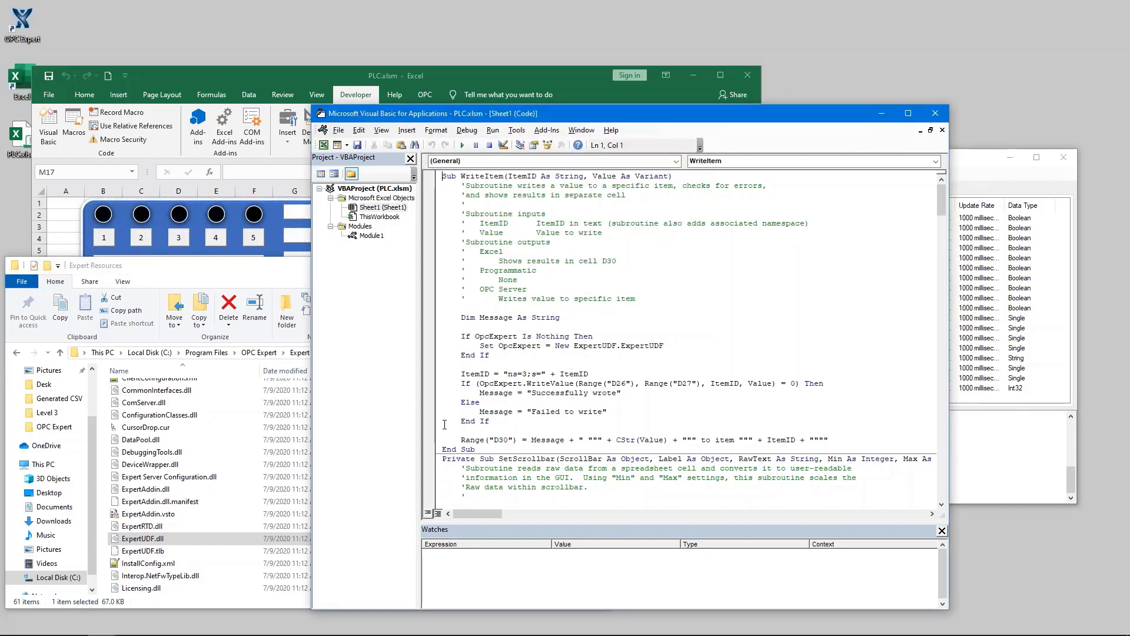
click(213, 274)
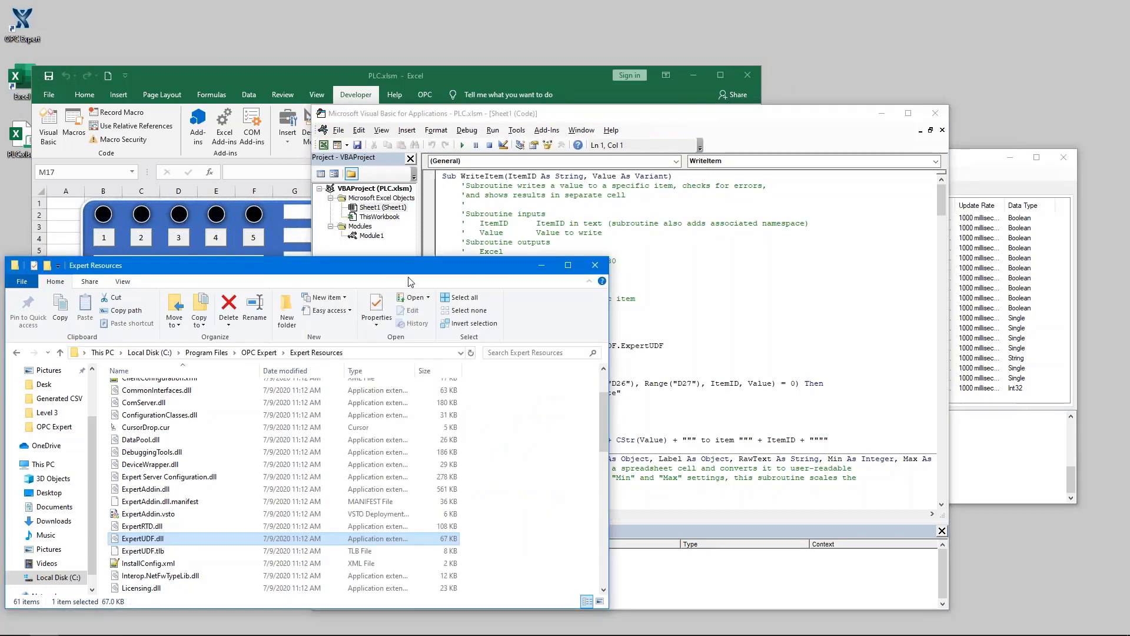
click(546, 272)
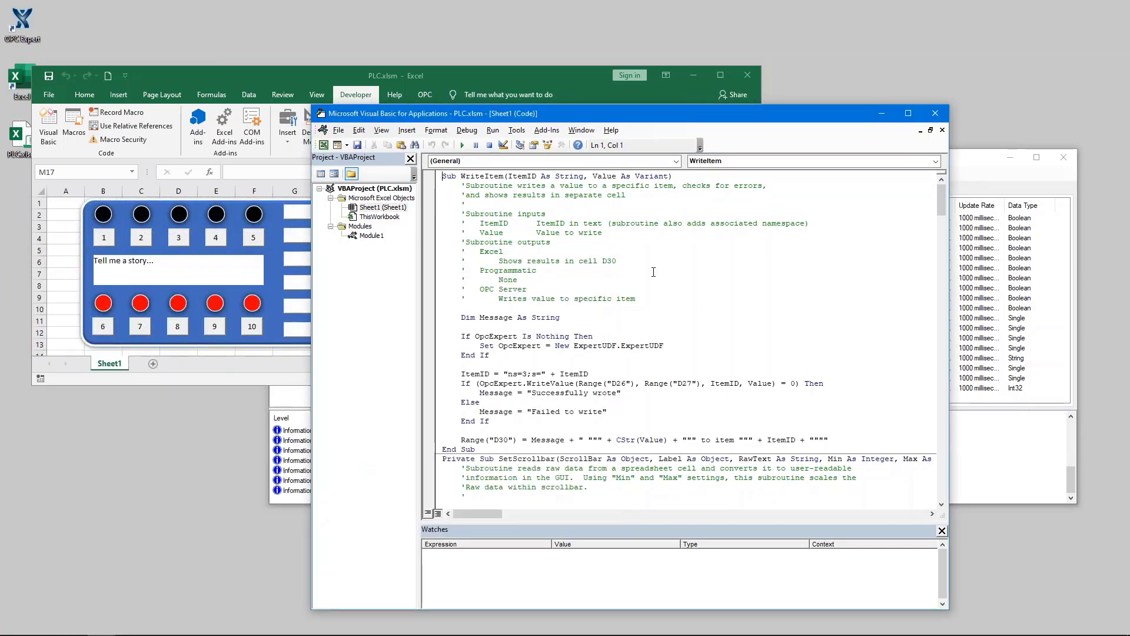
Move the OPC Expert window so its realtime values show beside the PLC.xlsm workbook, and bring the workbook to the front.
click(974, 160)
drag(682, 163, 729, 159)
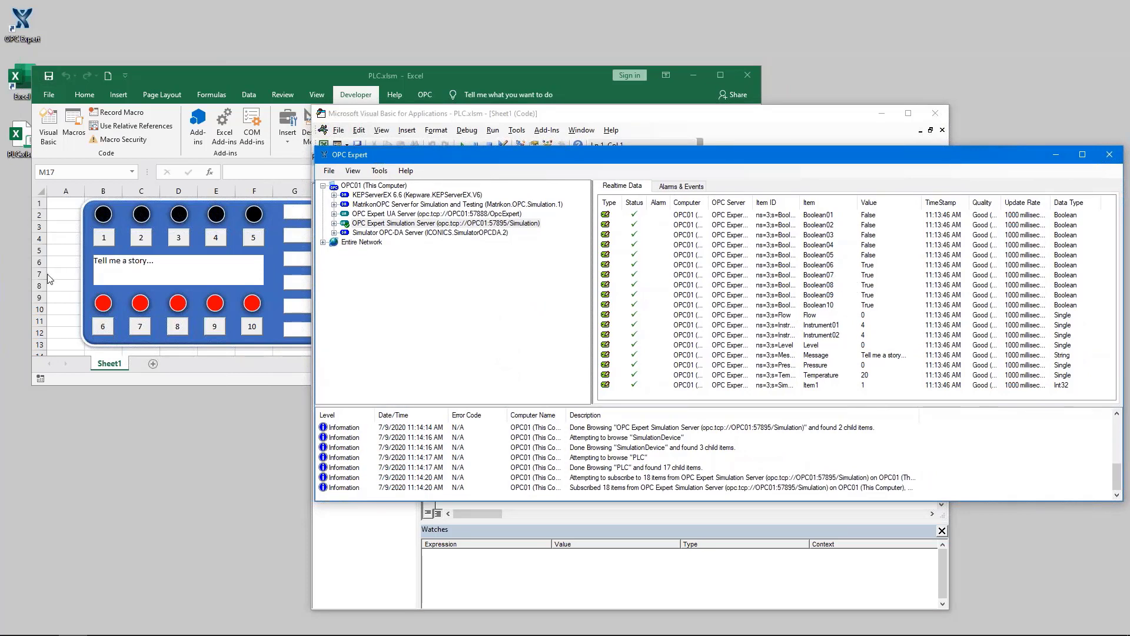
click(63, 285)
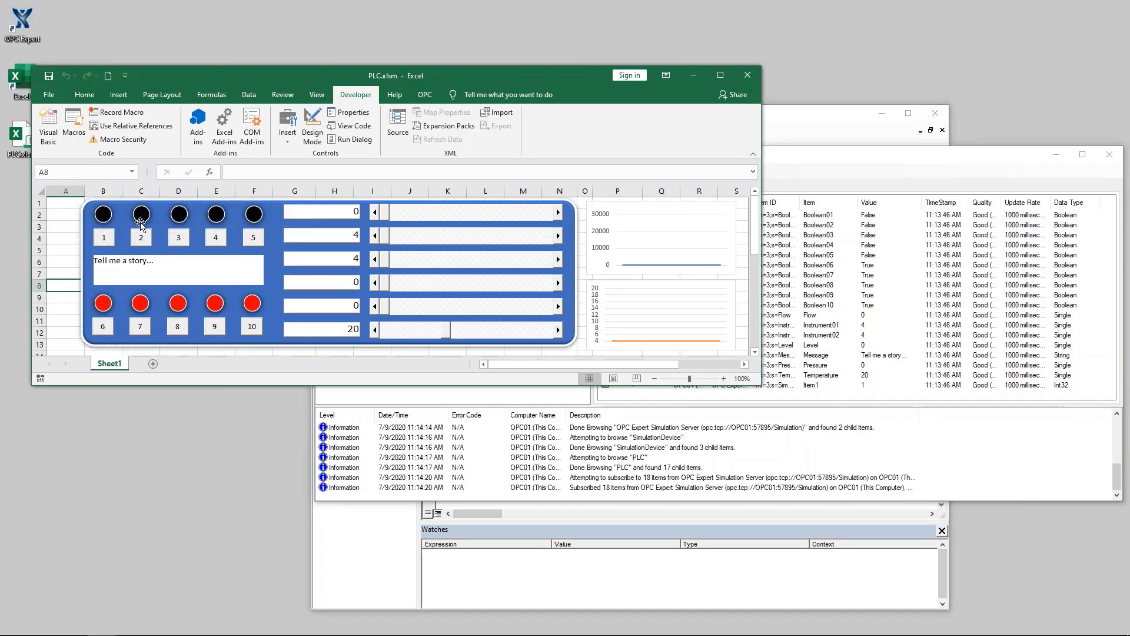
Toggle button 1 on the PLC panel on and off repeatedly to test writing Boolean01, leaving it off.
click(104, 243)
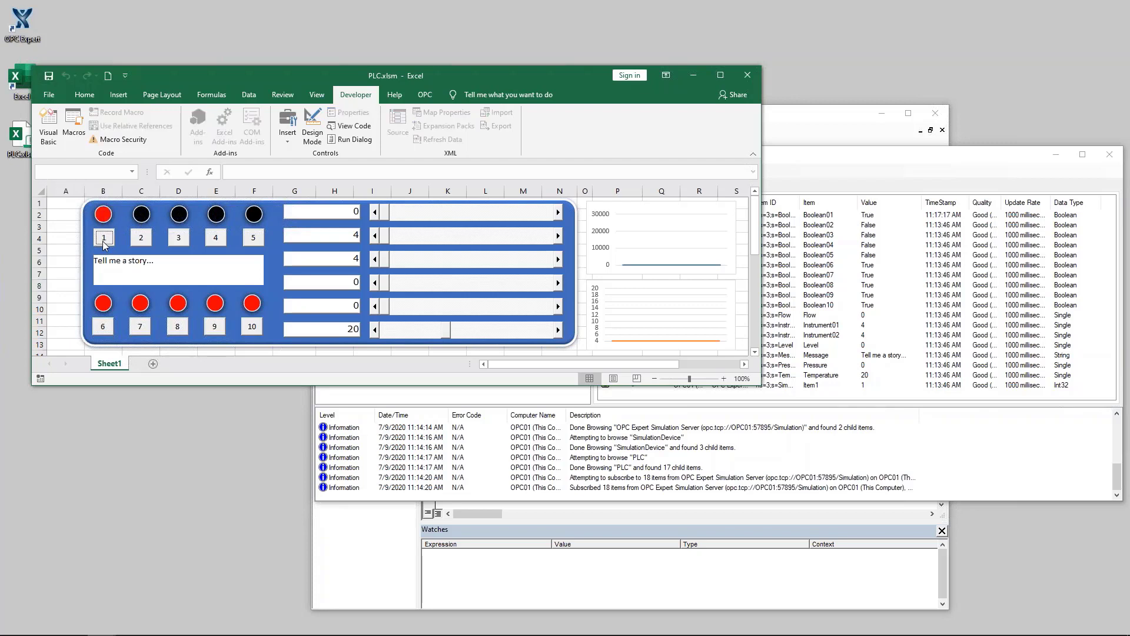
click(104, 242)
click(104, 242)
click(104, 243)
click(105, 242)
click(109, 238)
click(104, 238)
click(110, 244)
Change the update rate of all realtime items in OPC Expert to 100 milliseconds and select the Boolean01 row.
click(949, 306)
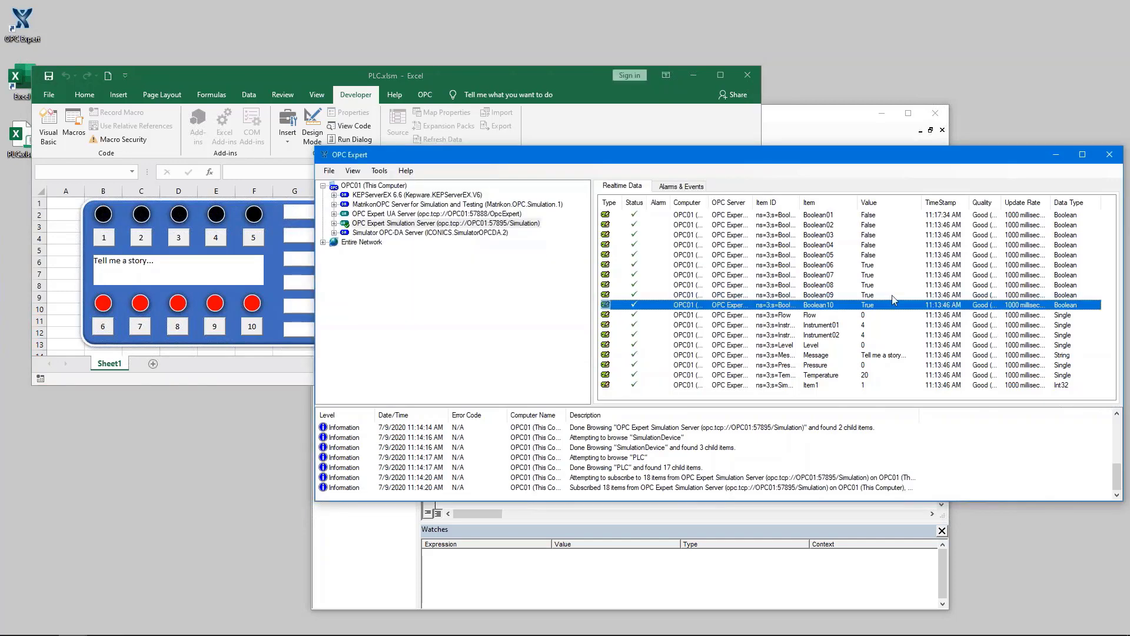
click(855, 266)
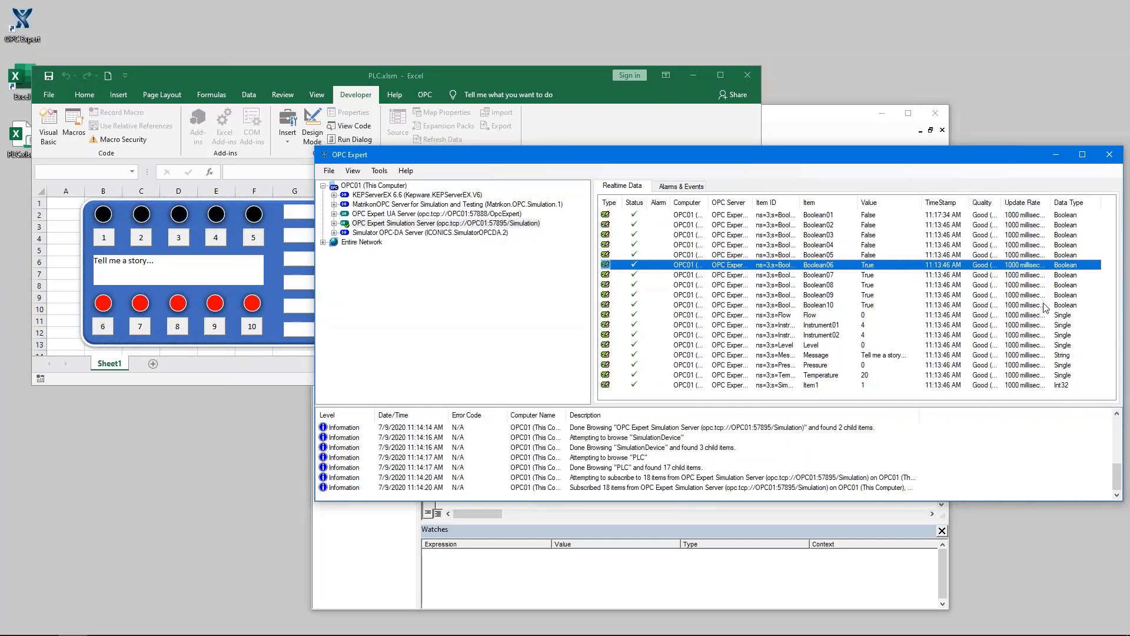
key(ctrl+a)
right_click(869, 264)
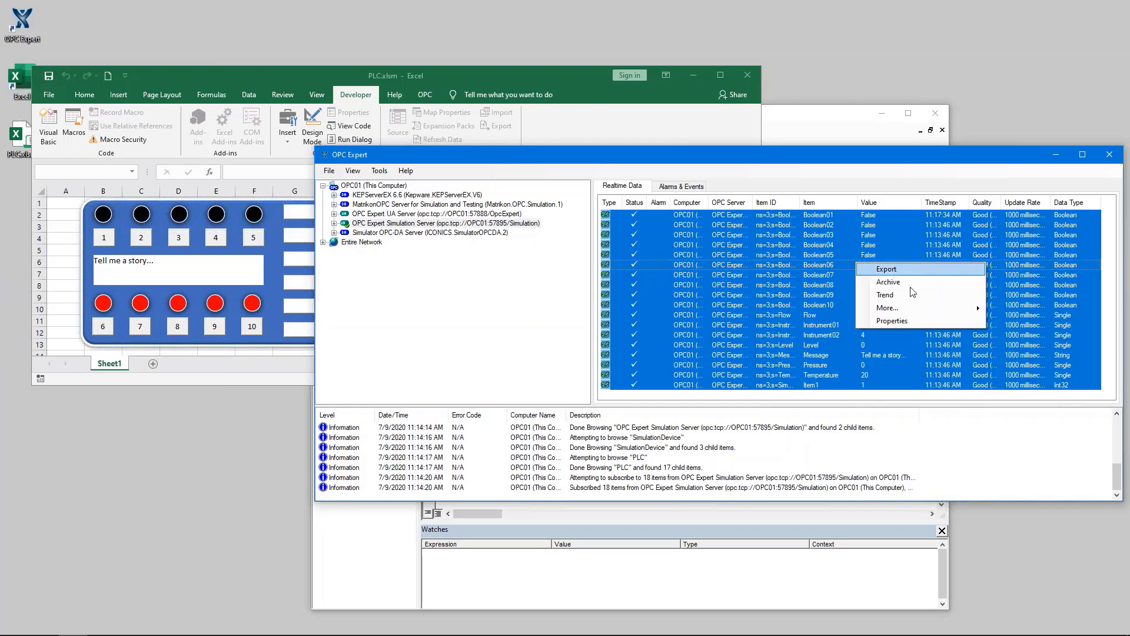
mouse_move(919, 309)
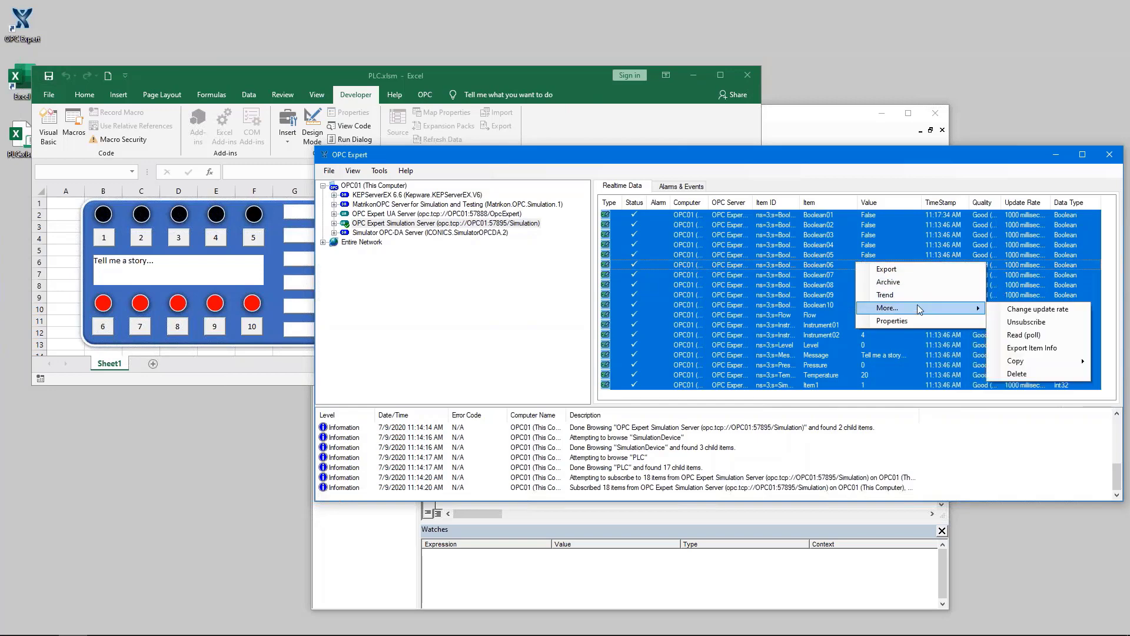
click(1019, 315)
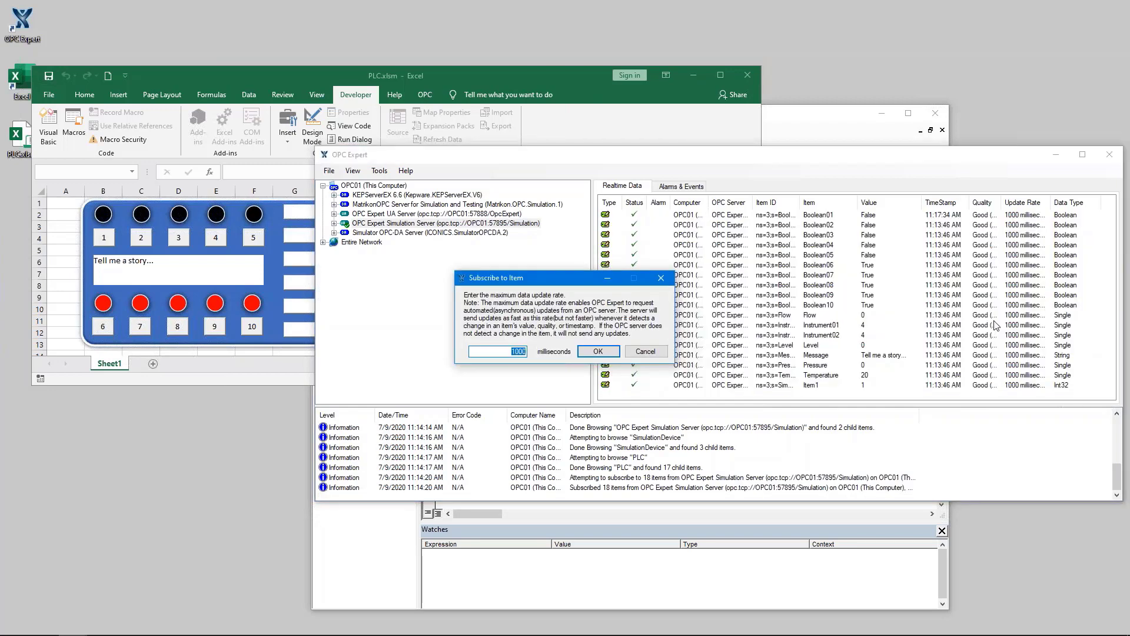
text(100)
click(608, 350)
click(789, 316)
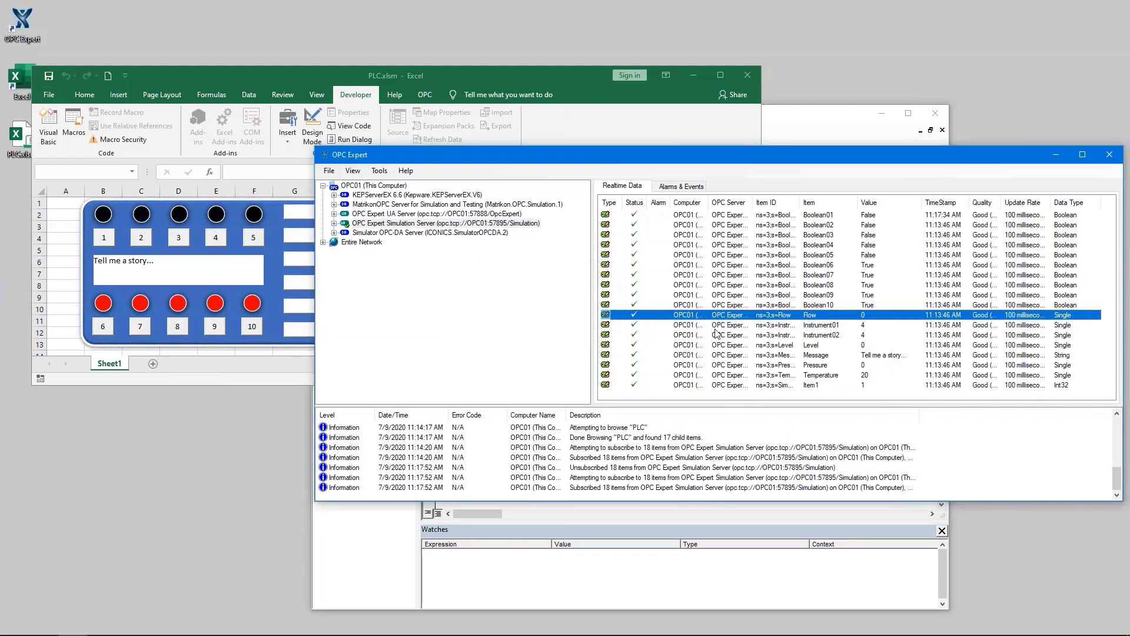
click(711, 225)
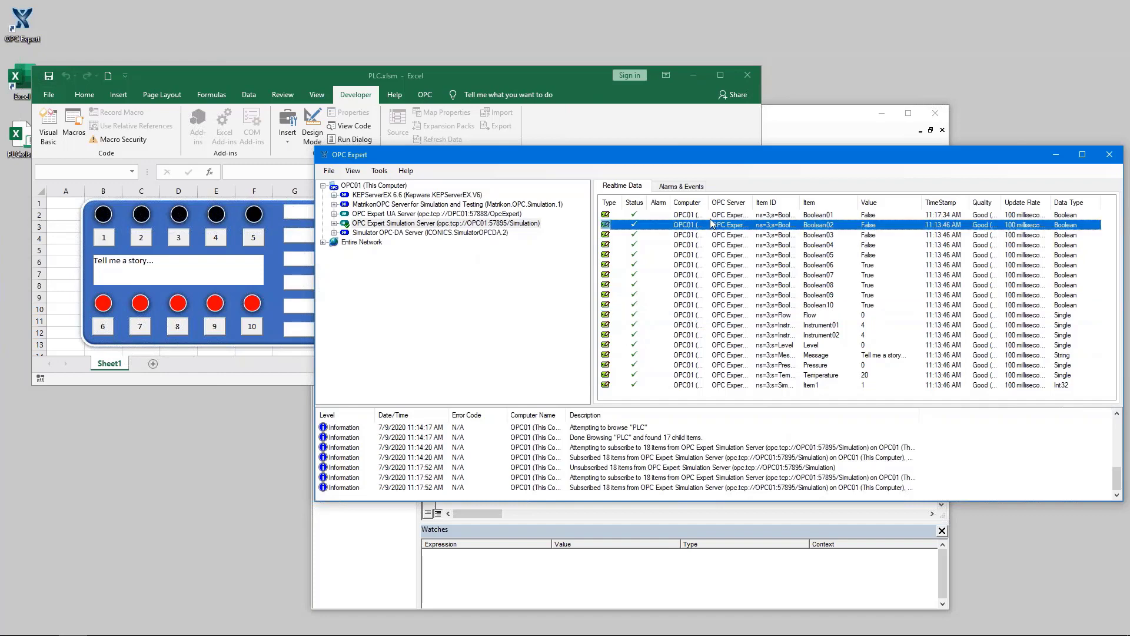
click(710, 216)
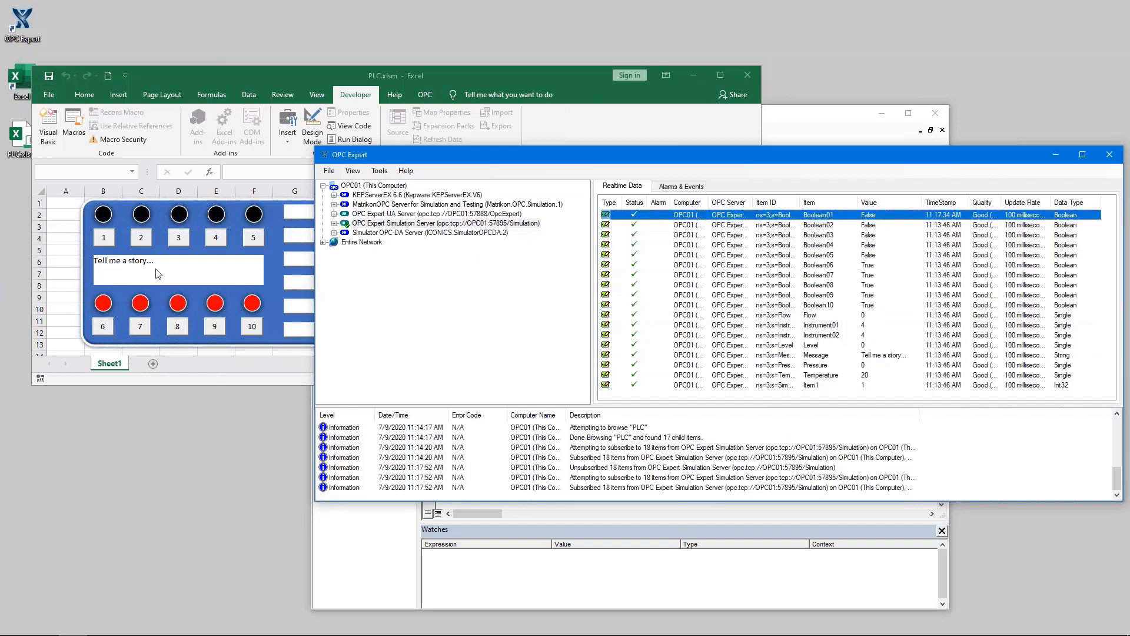
Toggle button 1 on the PLC.xlsm panel repeatedly to test the faster updates, leaving it on.
click(107, 243)
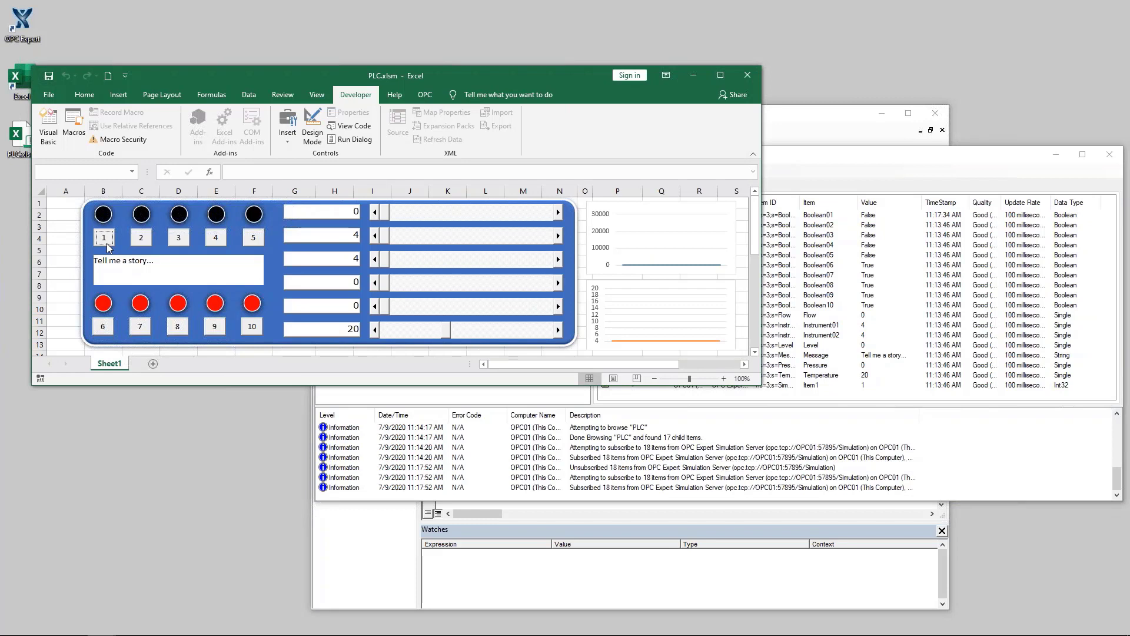
click(108, 244)
click(108, 244)
click(108, 243)
click(108, 244)
click(108, 244)
Switch off buttons 10, 9 and 8 on the PLC panel, and toggle button 10 on and off once more.
click(252, 327)
click(215, 327)
click(181, 331)
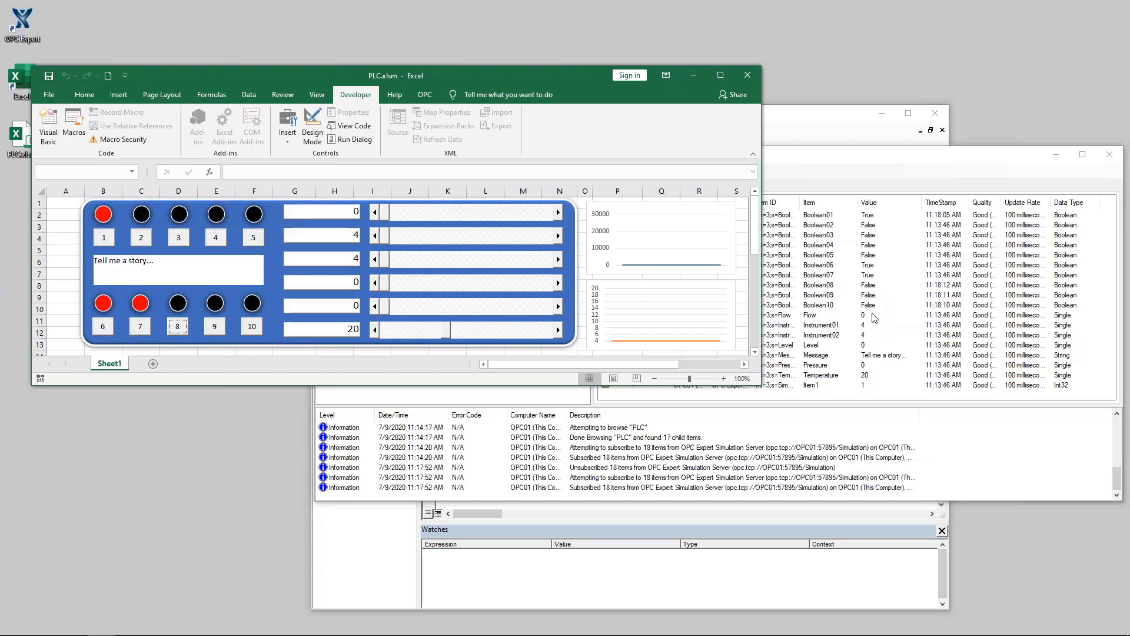
click(255, 332)
click(254, 331)
Set the PLC panel's first three scrollbars to about 3771, 12.4 and 14.7.
drag(387, 217, 489, 238)
drag(530, 232, 471, 250)
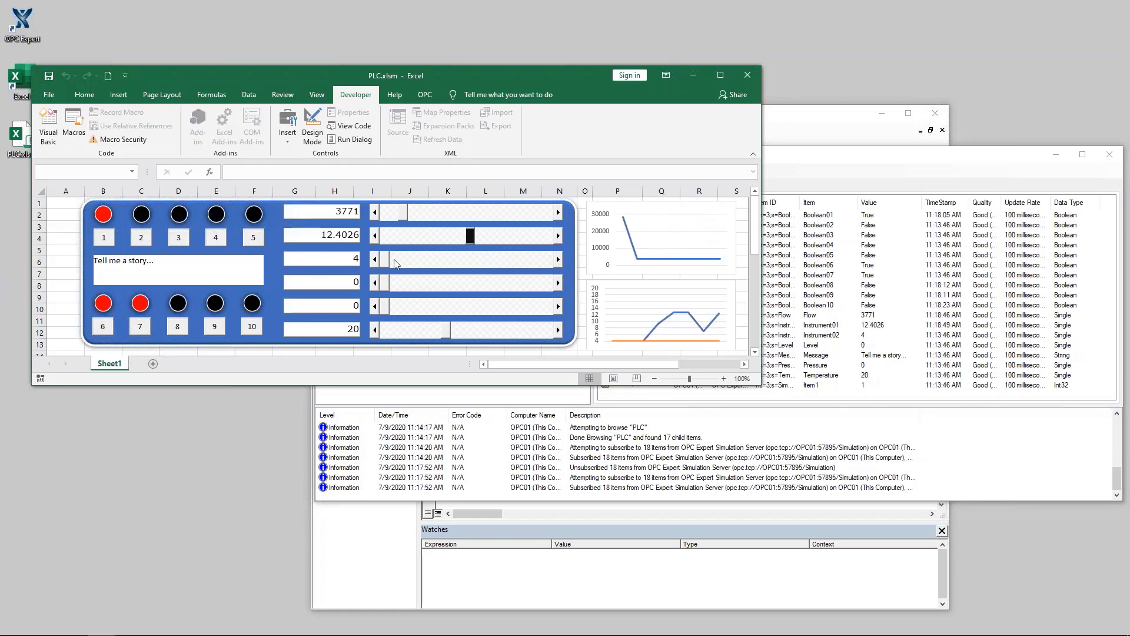
drag(384, 260, 487, 276)
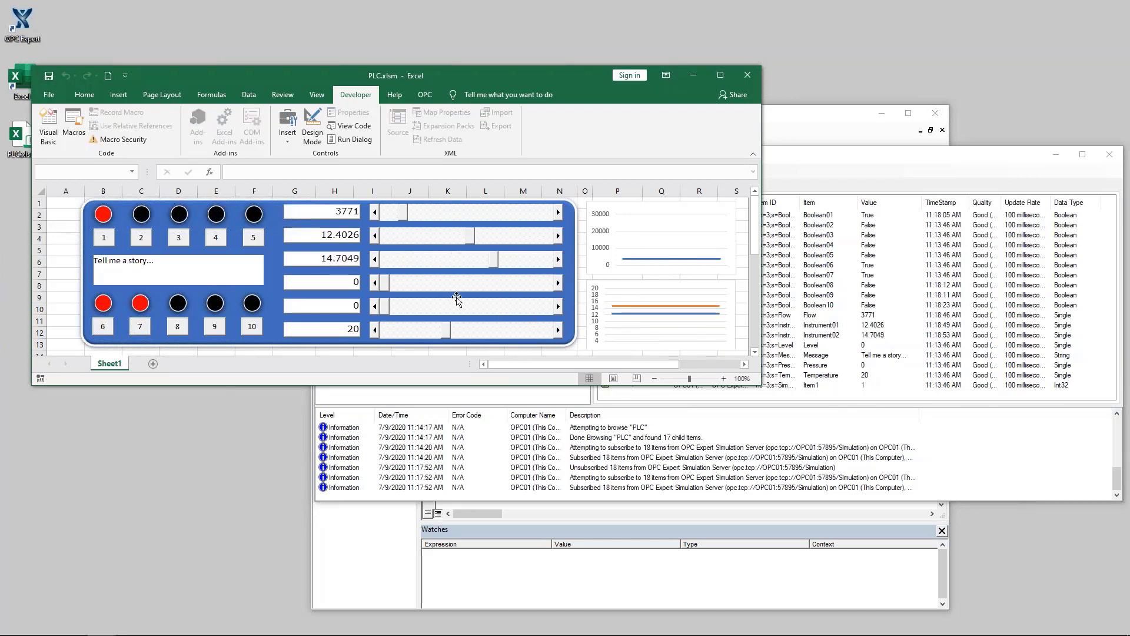
Extend the PLC.xlsm window down to about row 32 and toggle button 1 off, on and off again.
click(61, 275)
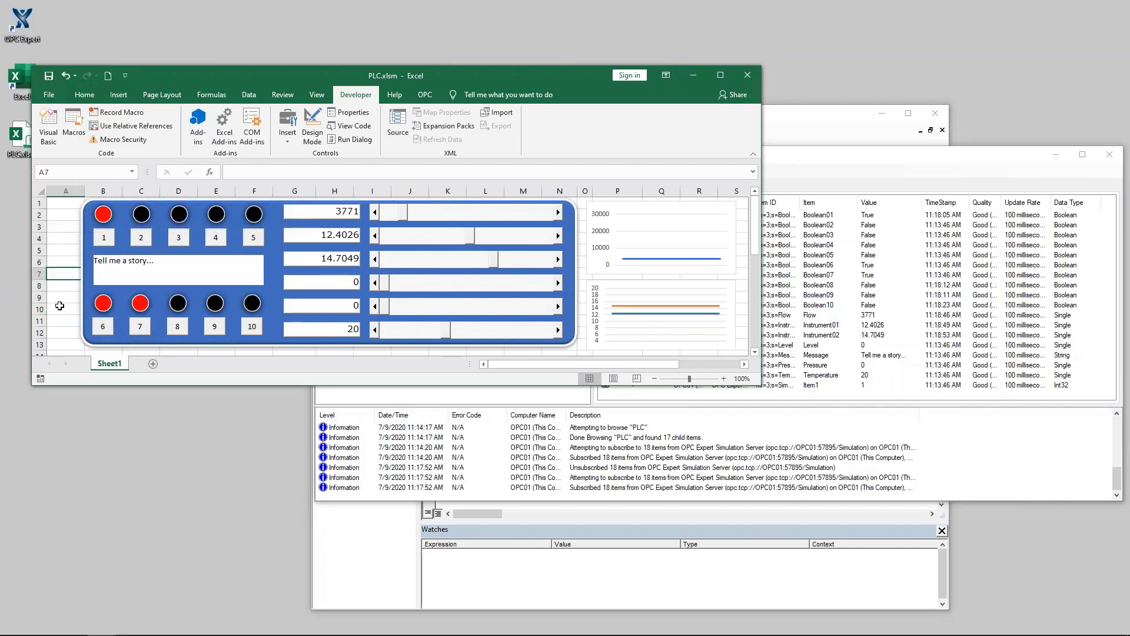
drag(267, 401, 286, 604)
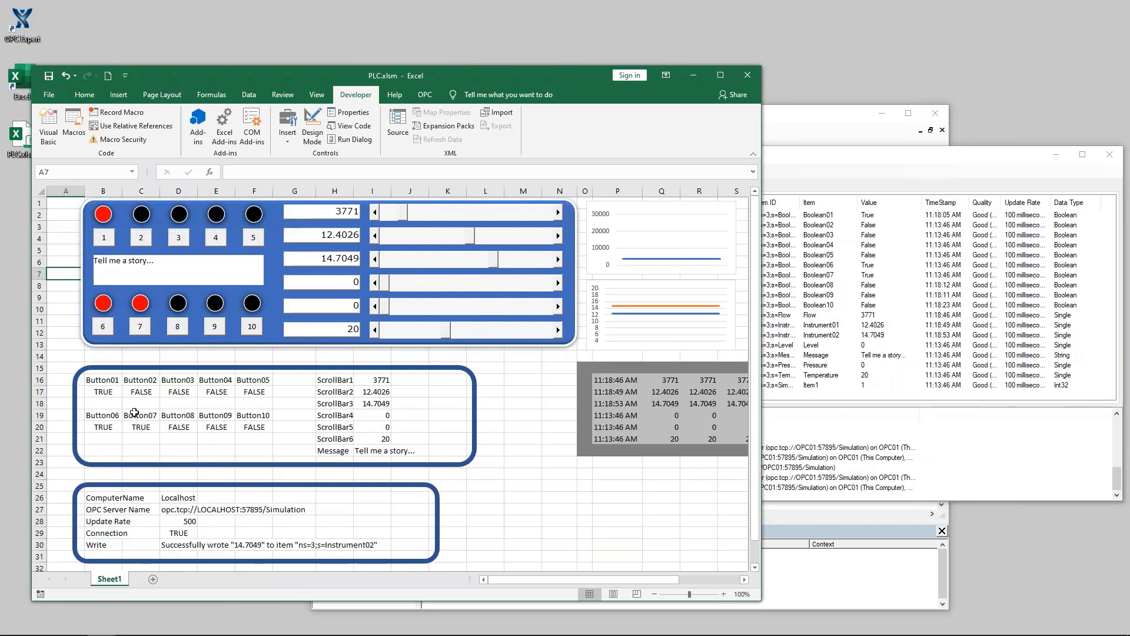
click(104, 242)
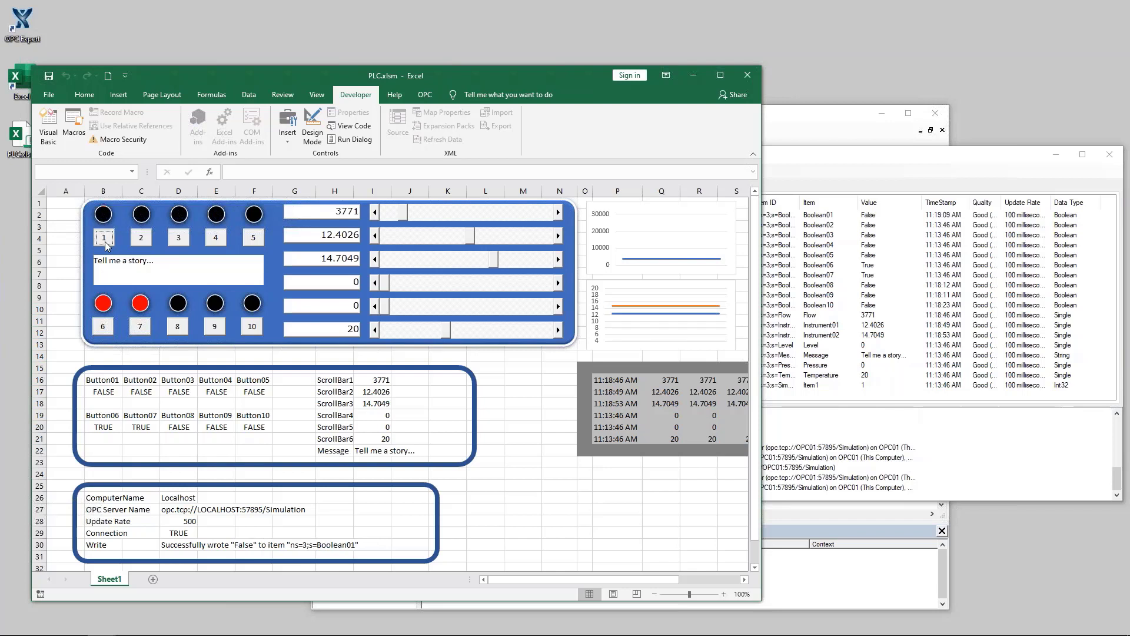
click(106, 242)
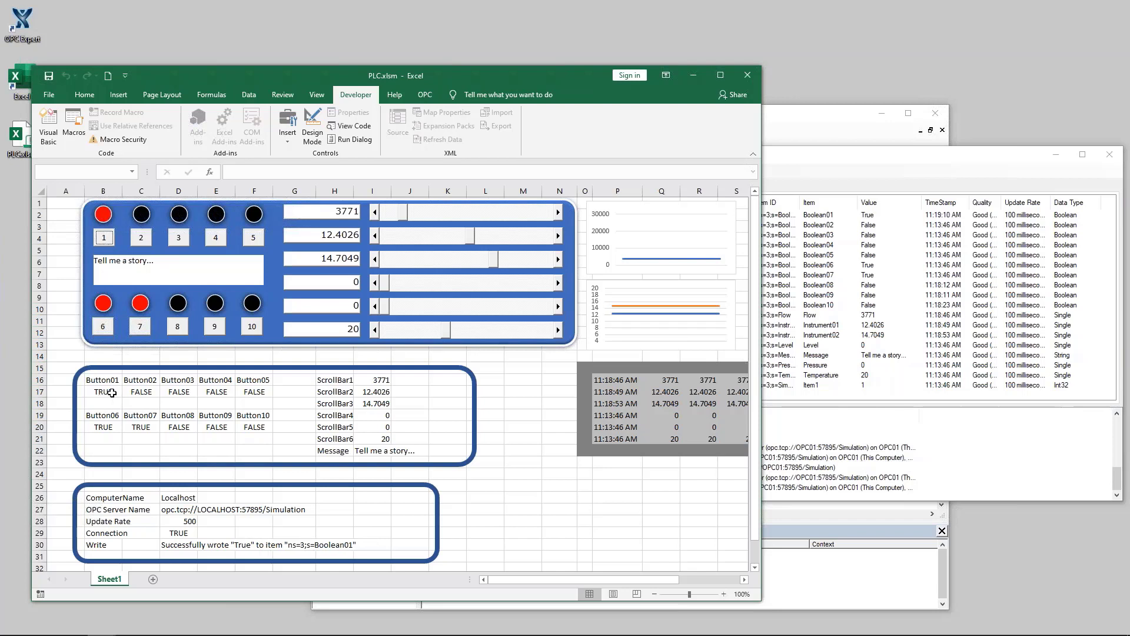
click(106, 240)
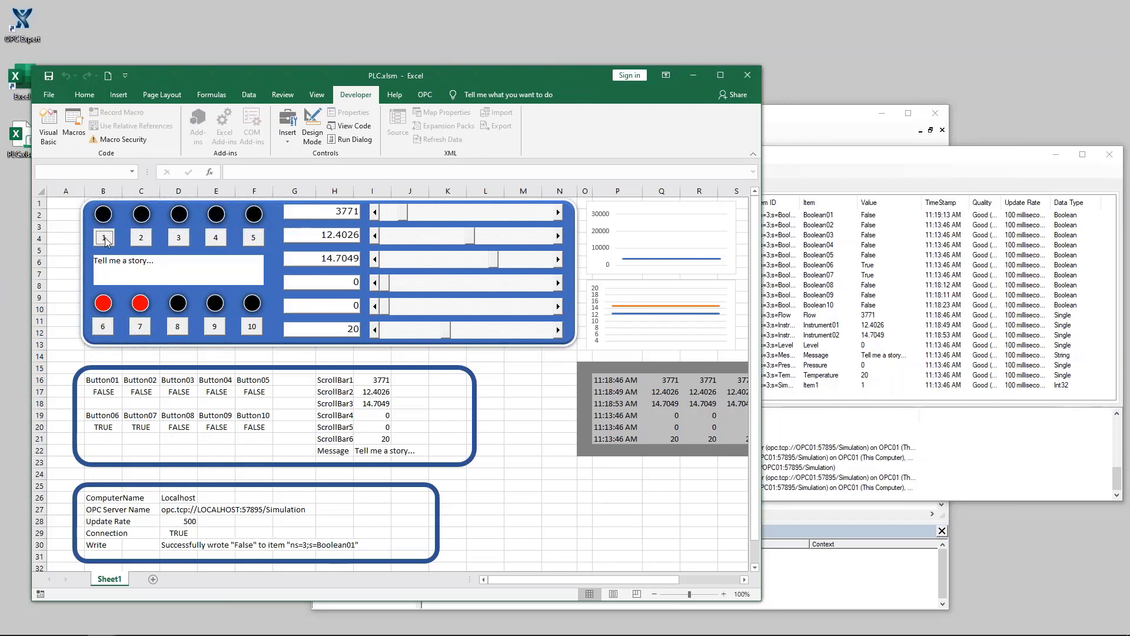
Toggle panel button 1 on and off, switch button 10 on, and set the first two scrollbars to about 18505 and 10.6.
click(106, 241)
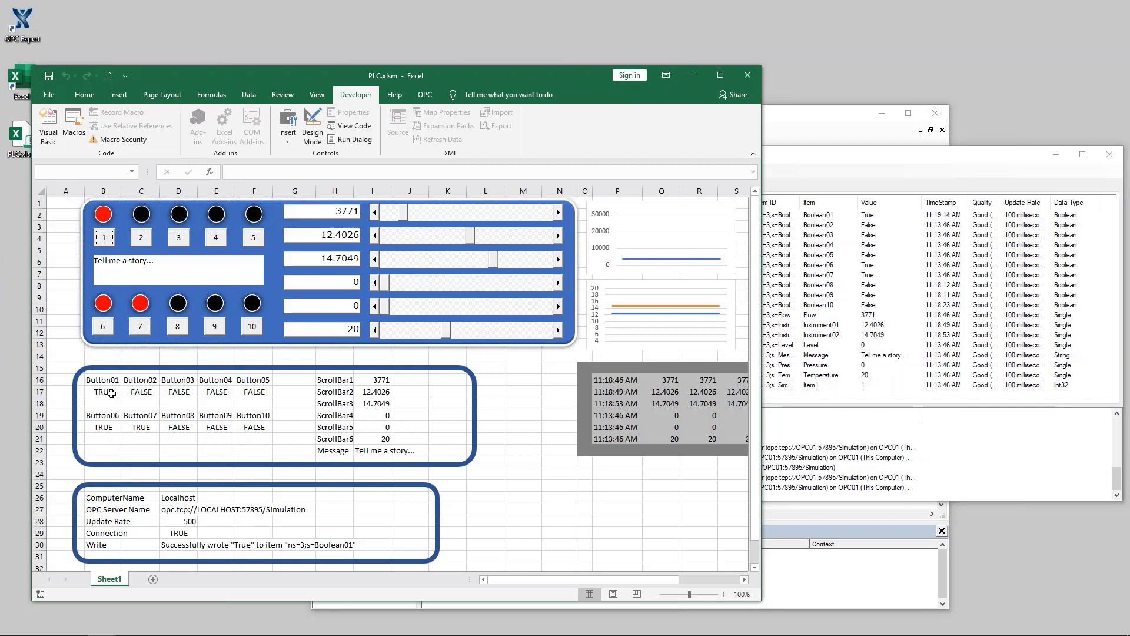
click(106, 242)
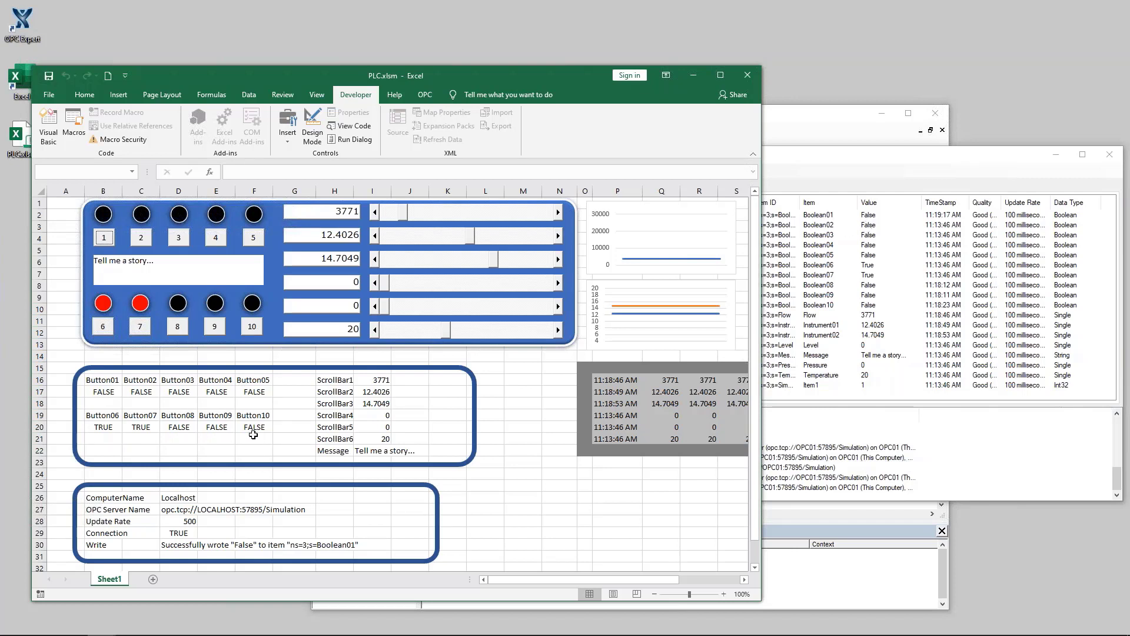
click(254, 328)
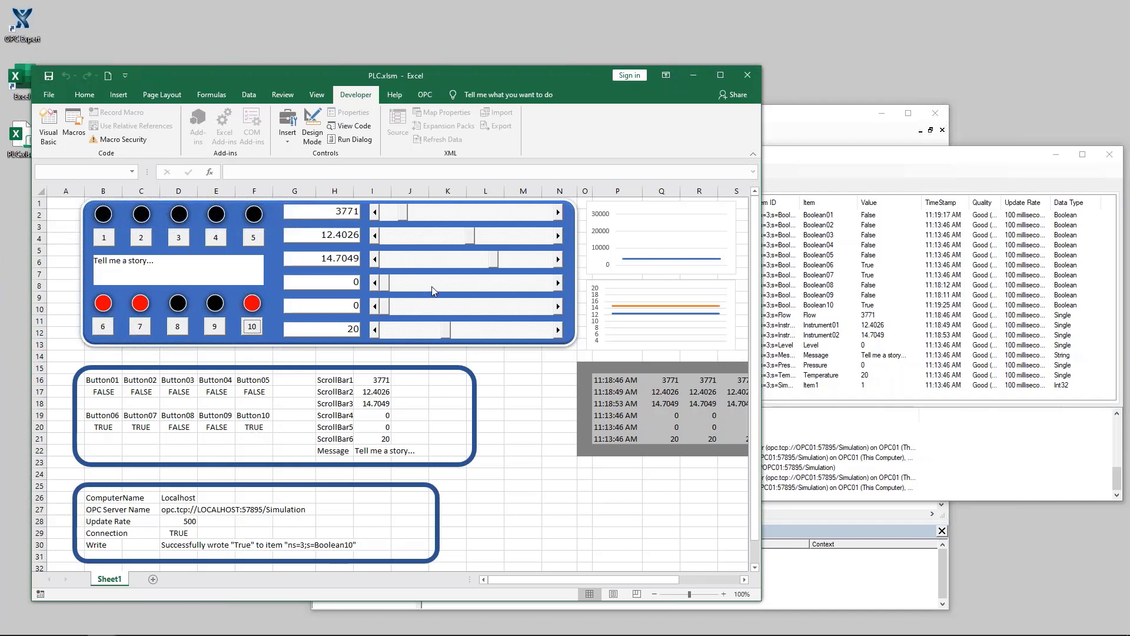
drag(405, 218, 473, 240)
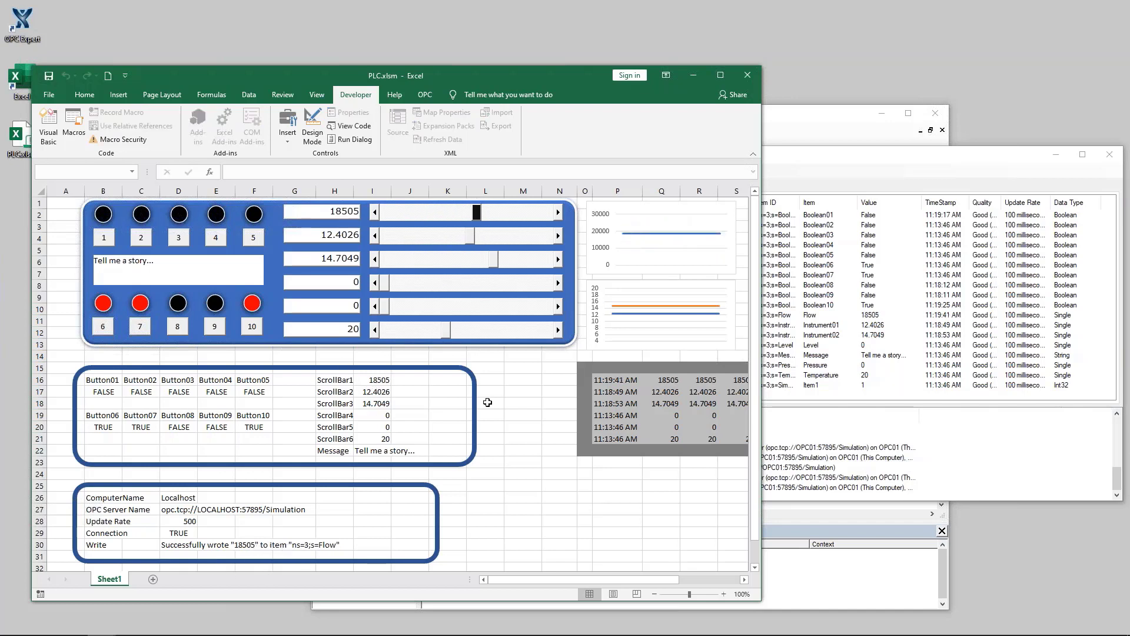
drag(471, 237, 247, 551)
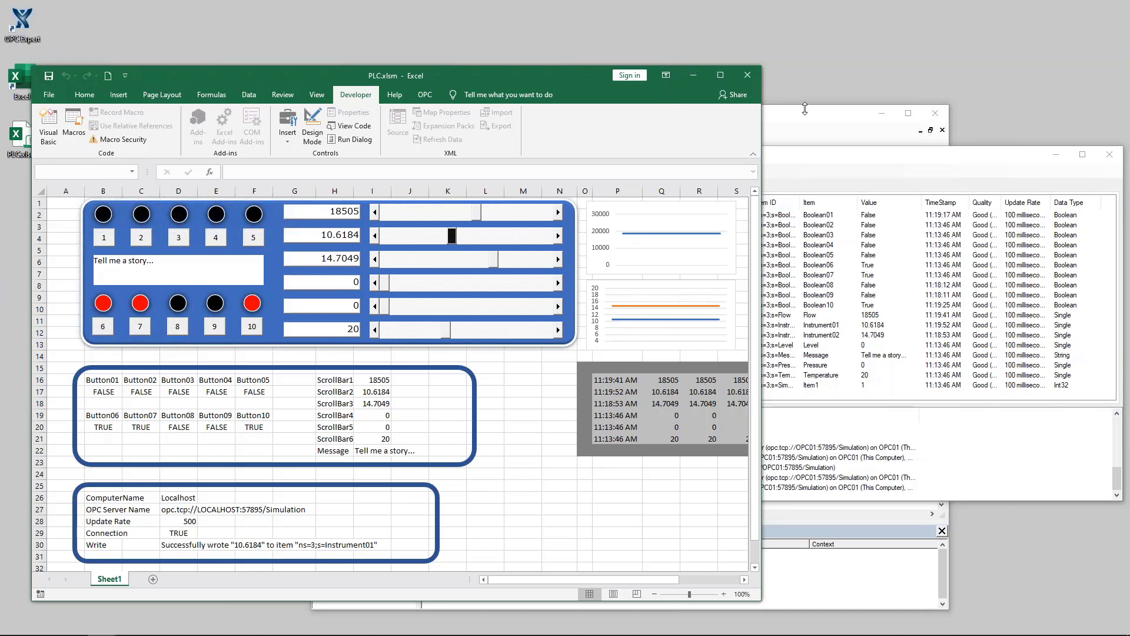
Switch to the Visual Basic editor and set a breakpoint on the WriteItem call in CommandButton01_Click.
click(808, 117)
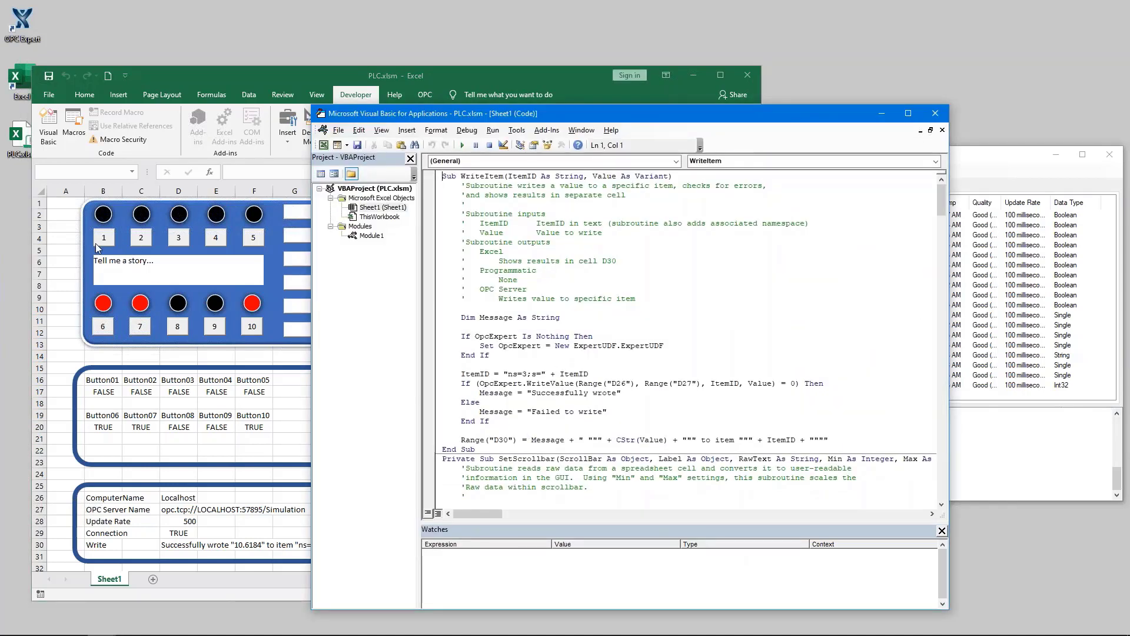
click(569, 365)
scroll(605, 413, down, 20)
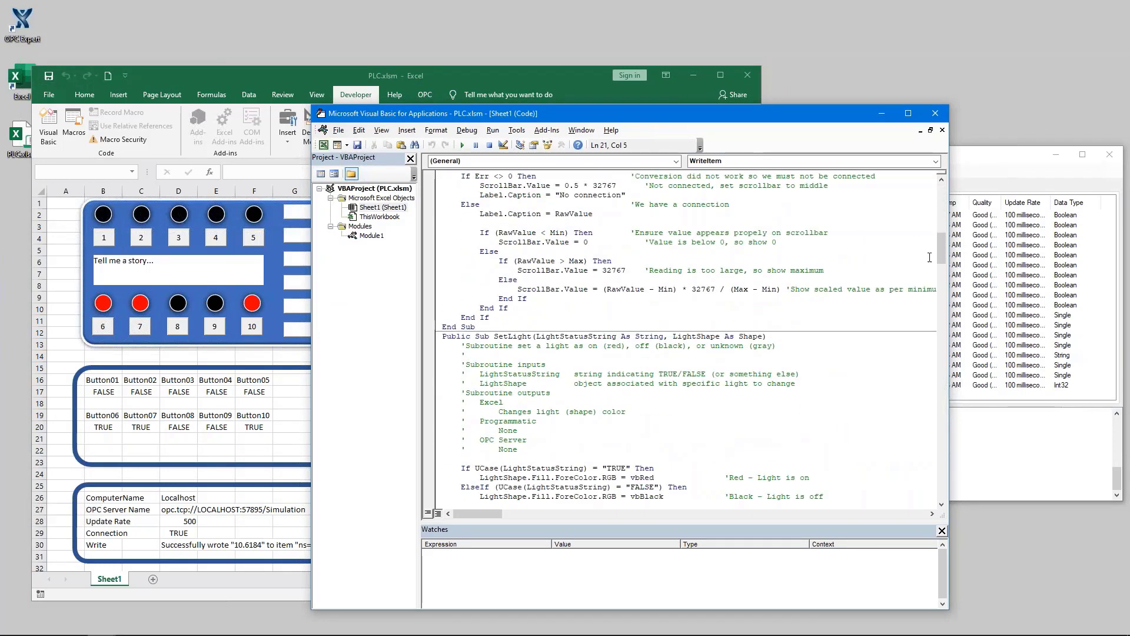
drag(940, 255, 953, 300)
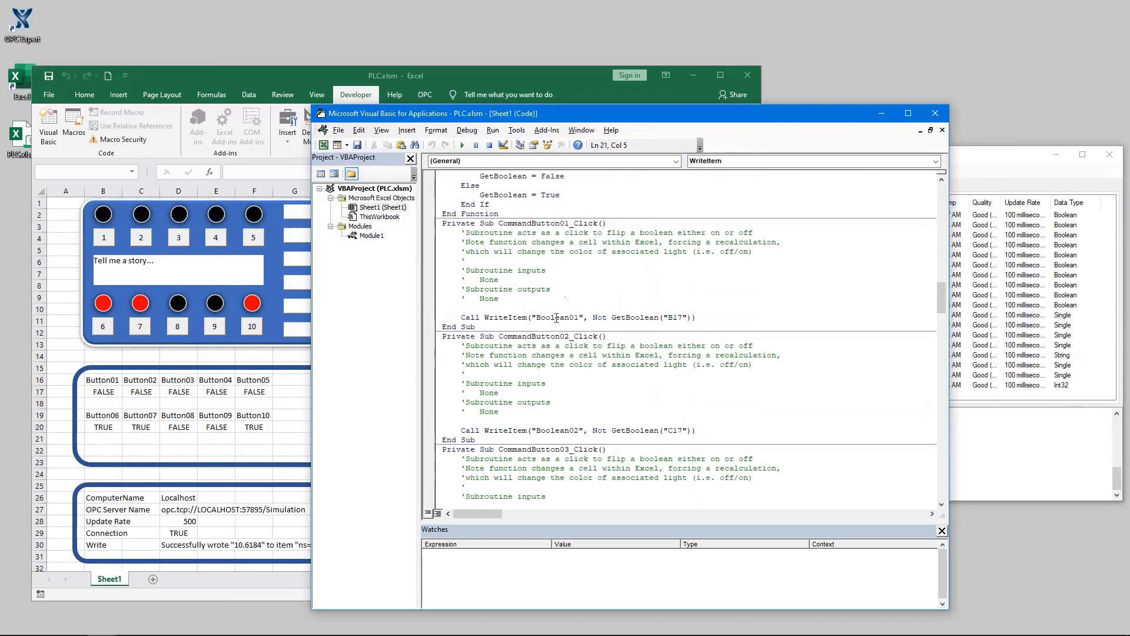
click(551, 318)
key(F9)
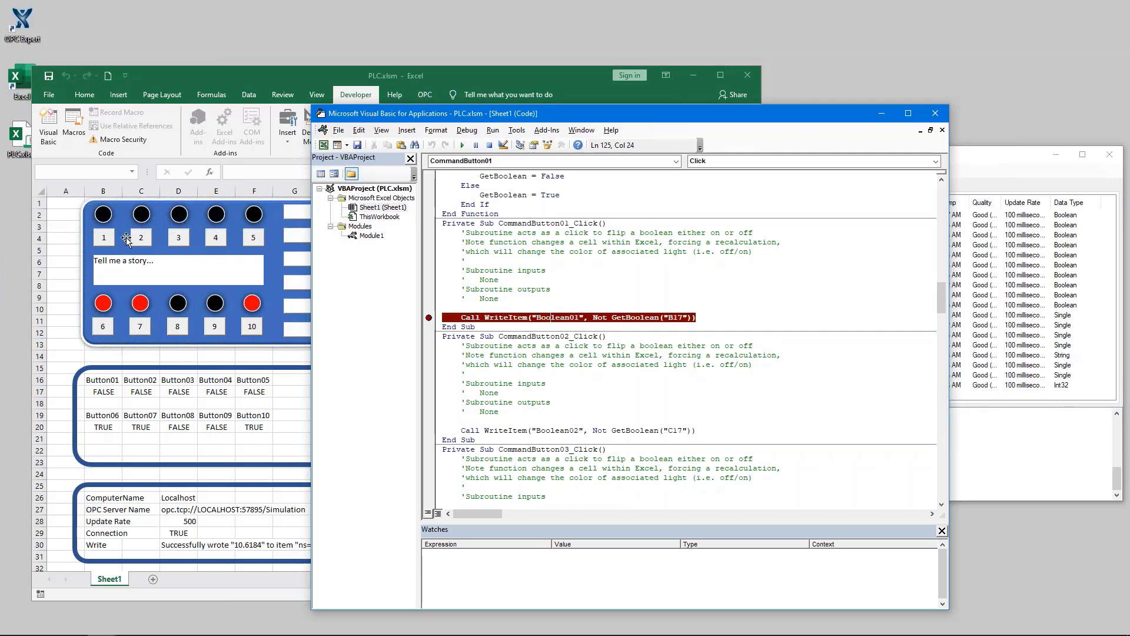
Toggle panel button 2 on and off, trigger button 1 to reach the breakpoint, and highlight the GetBoolean("B17") argument.
click(142, 239)
click(142, 238)
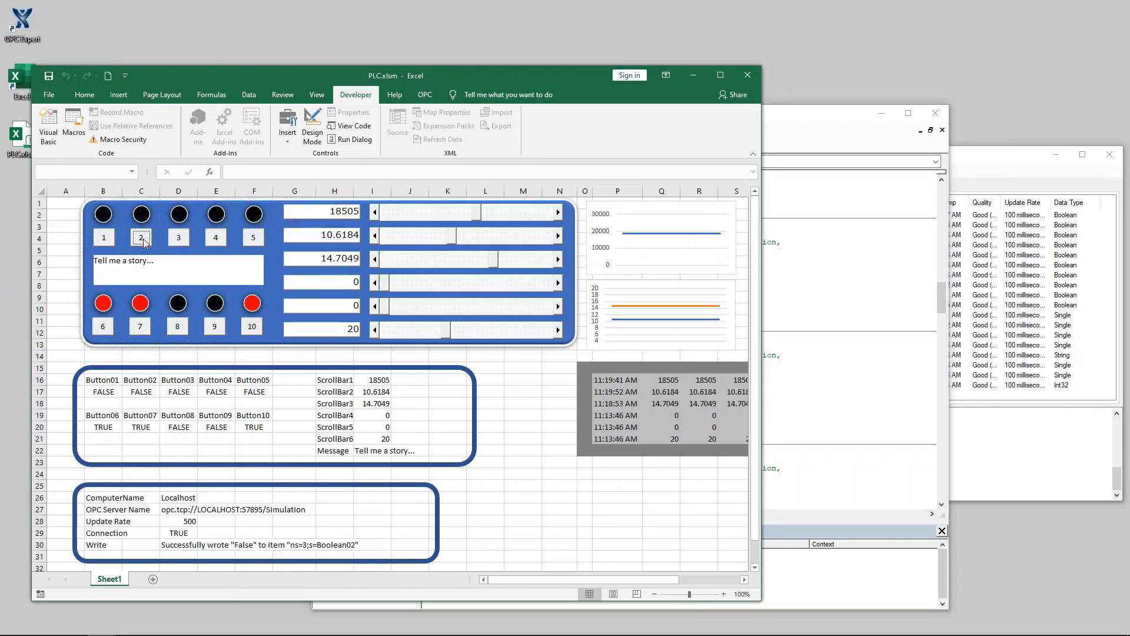
click(105, 238)
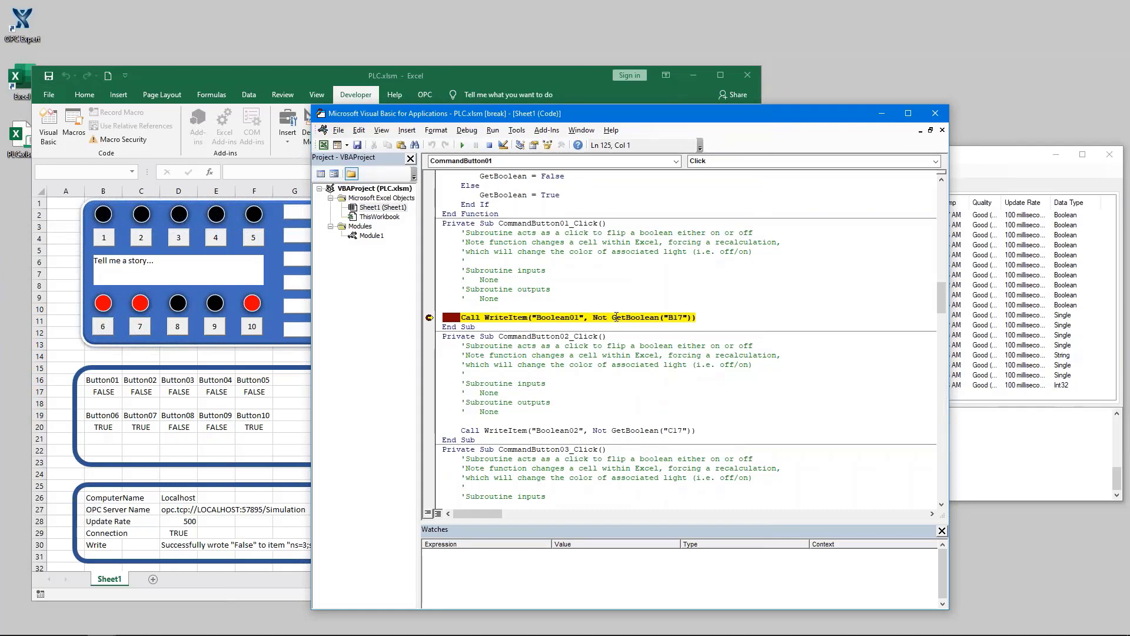
drag(617, 318, 689, 318)
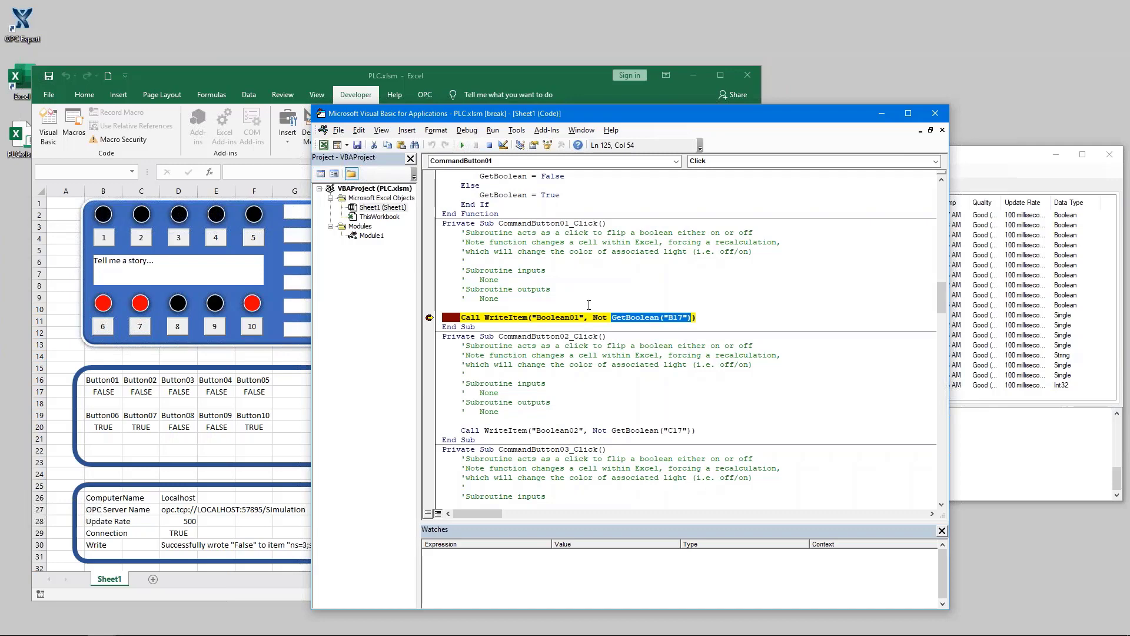
Step through the GetBoolean function line by line until execution enters the WriteItem subroutine.
key(F8)
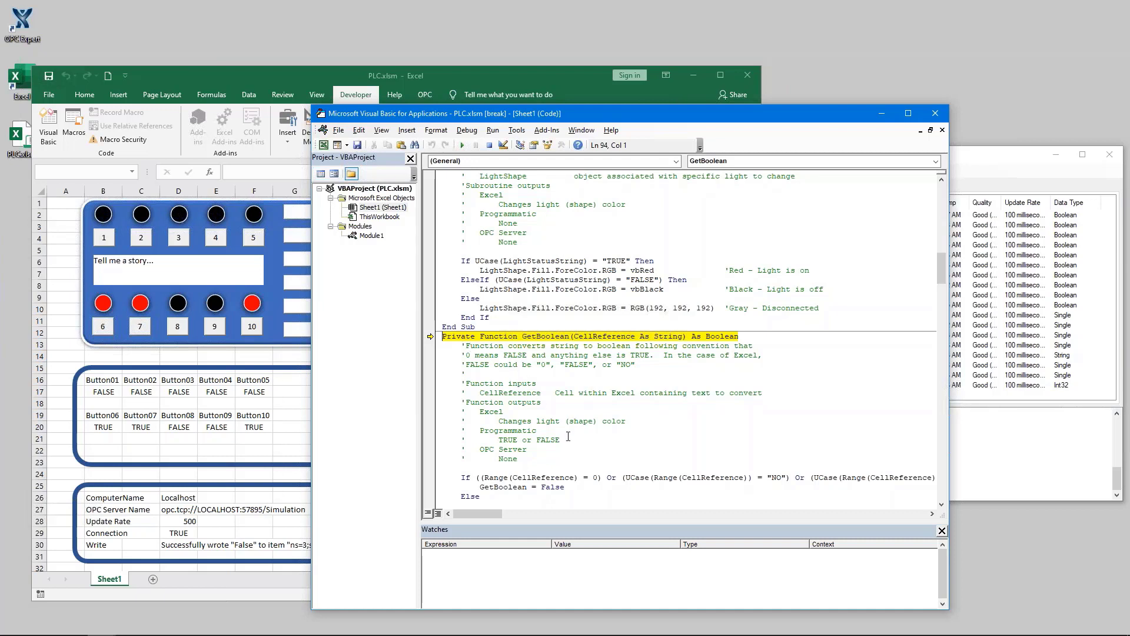
key(F8)
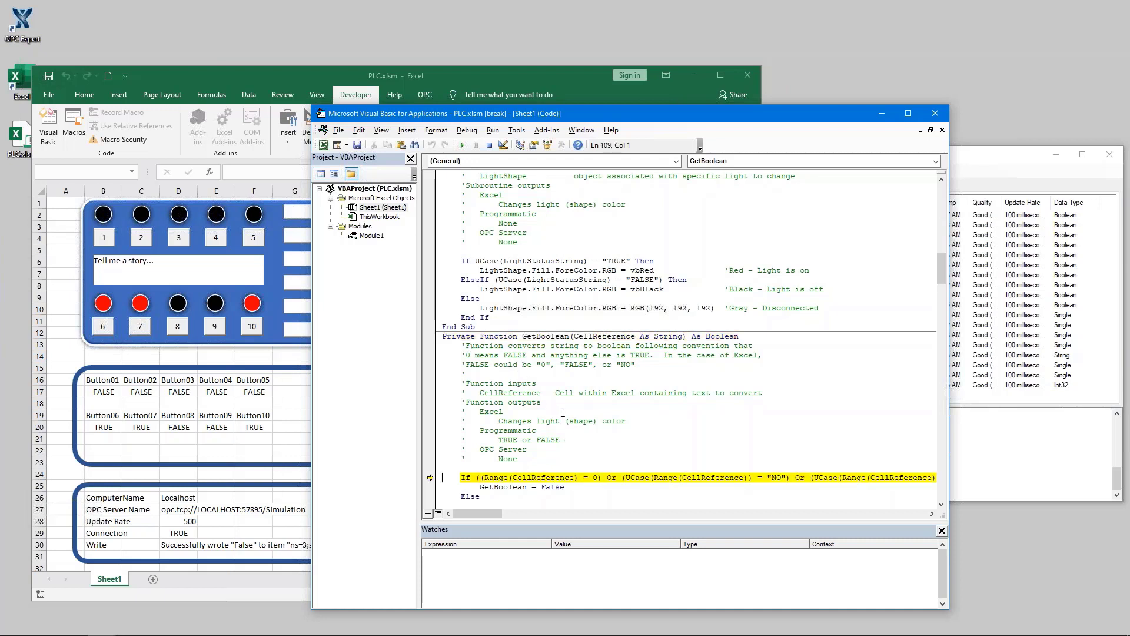
scroll(566, 434, down, 2)
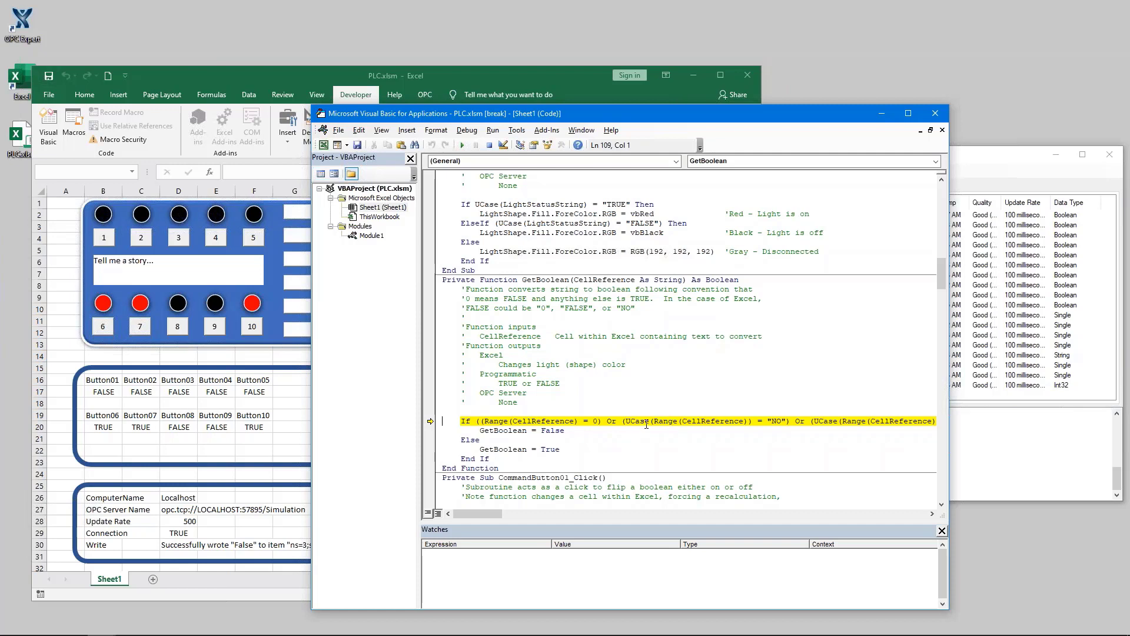
key(F8)
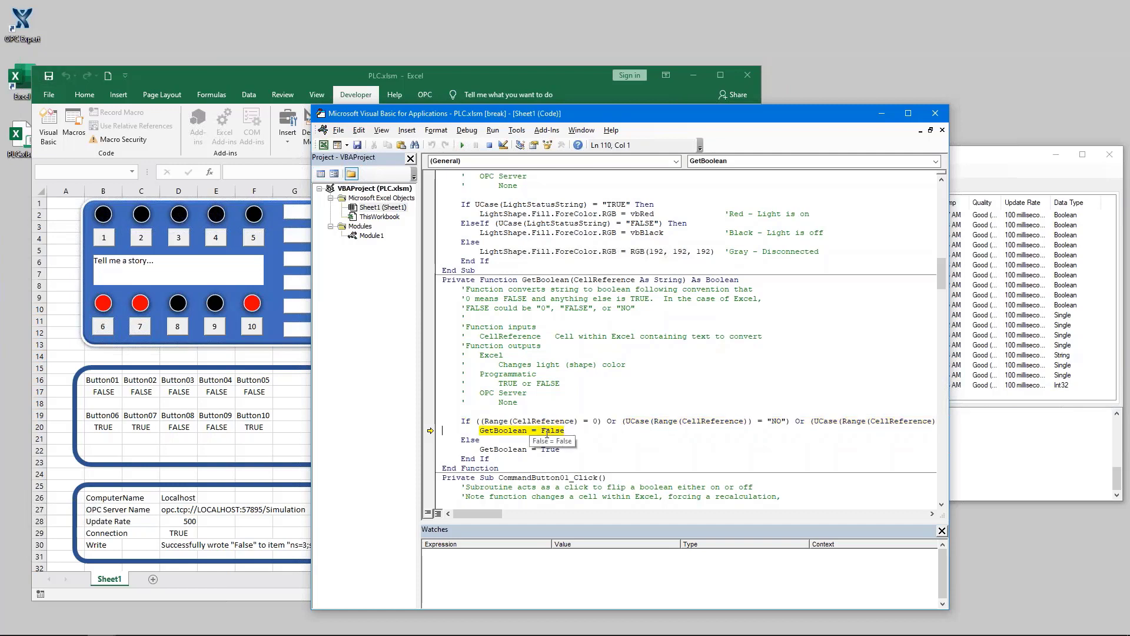
key(F8)
key(F8)
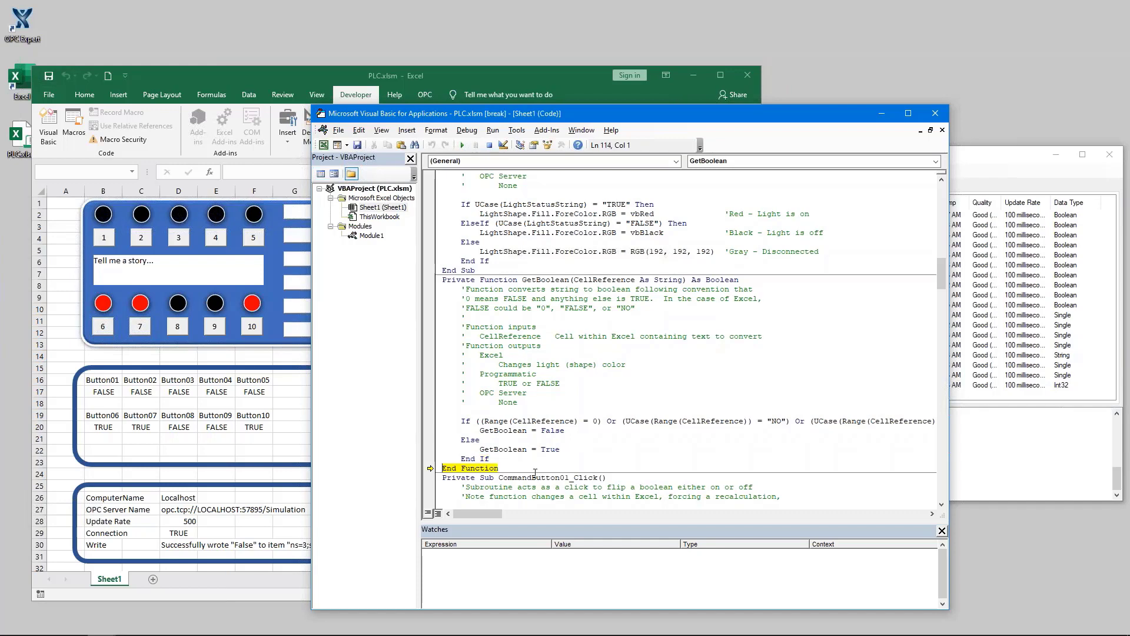
key(F8)
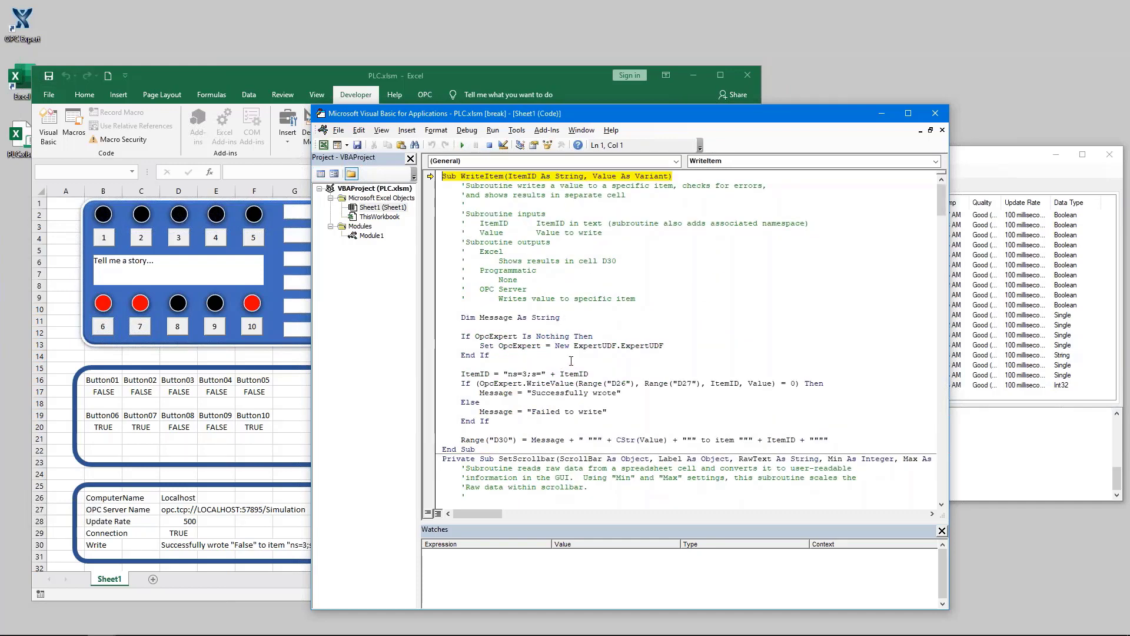
Step through WriteItem past the OpcExpert check and the ItemID namespace assignment to the OpcExpert.WriteValue line.
mouse_move(605, 180)
key(F8)
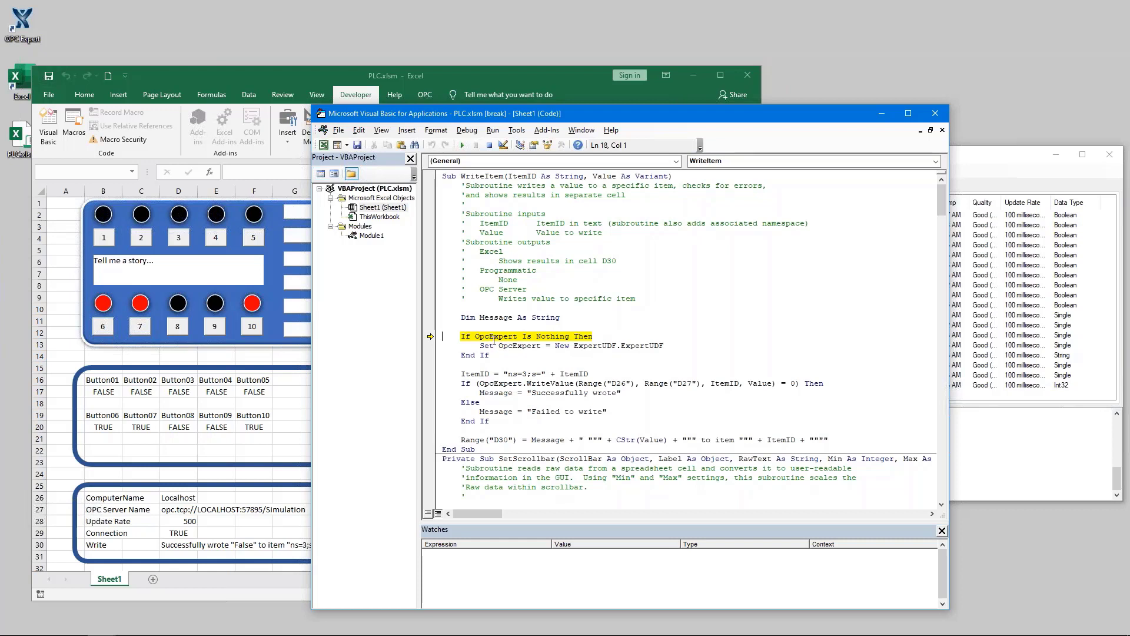
key(F8)
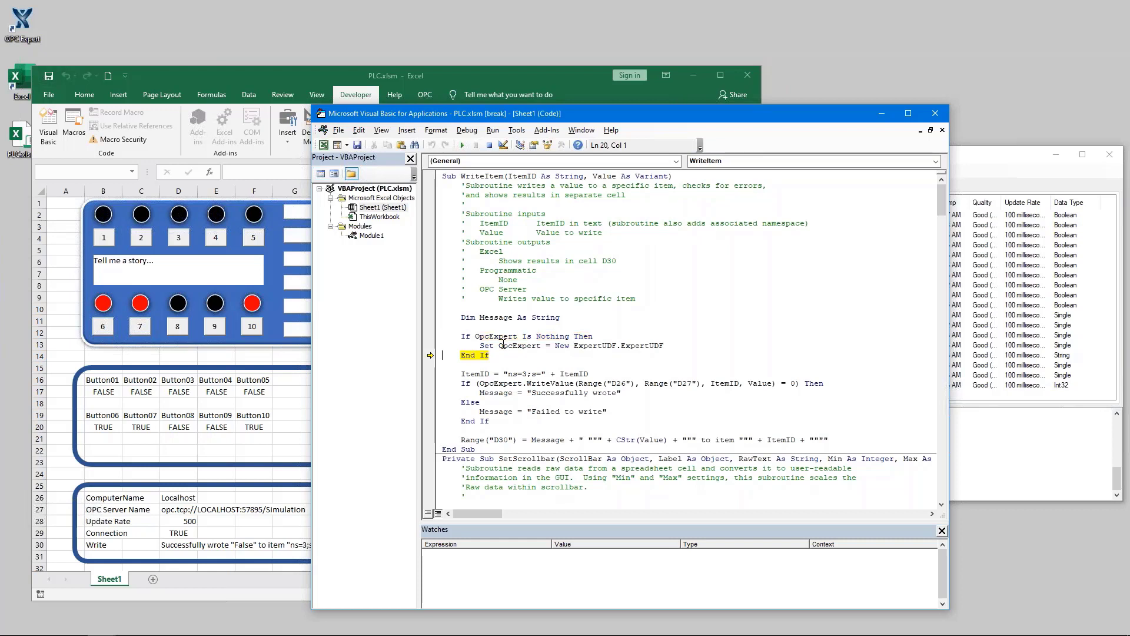
key(F8)
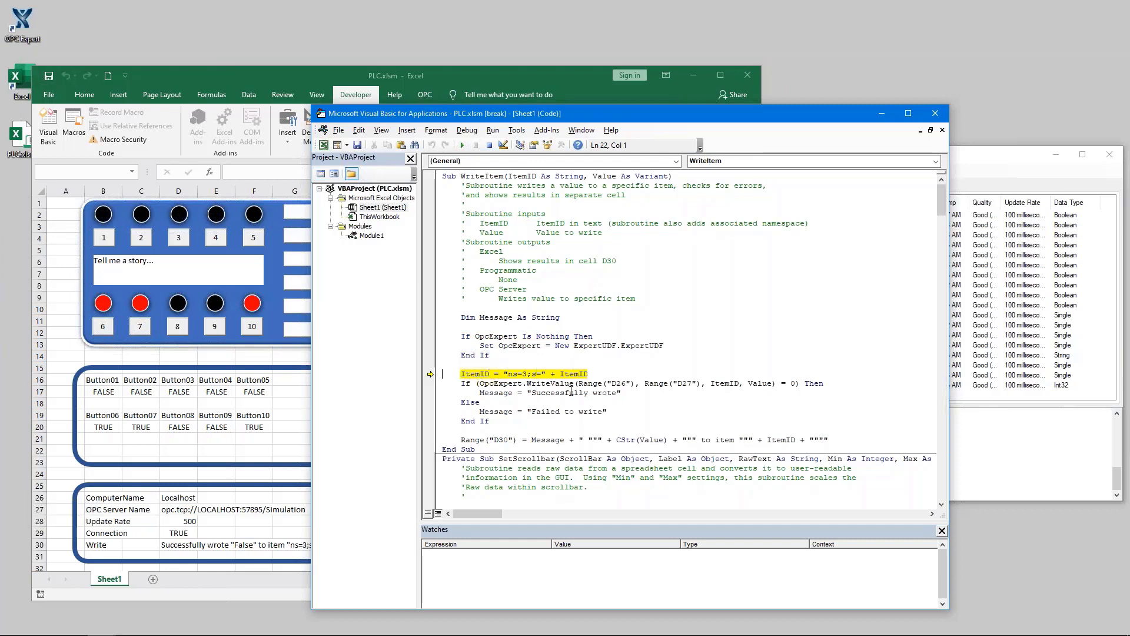
mouse_move(570, 375)
mouse_move(480, 376)
key(F8)
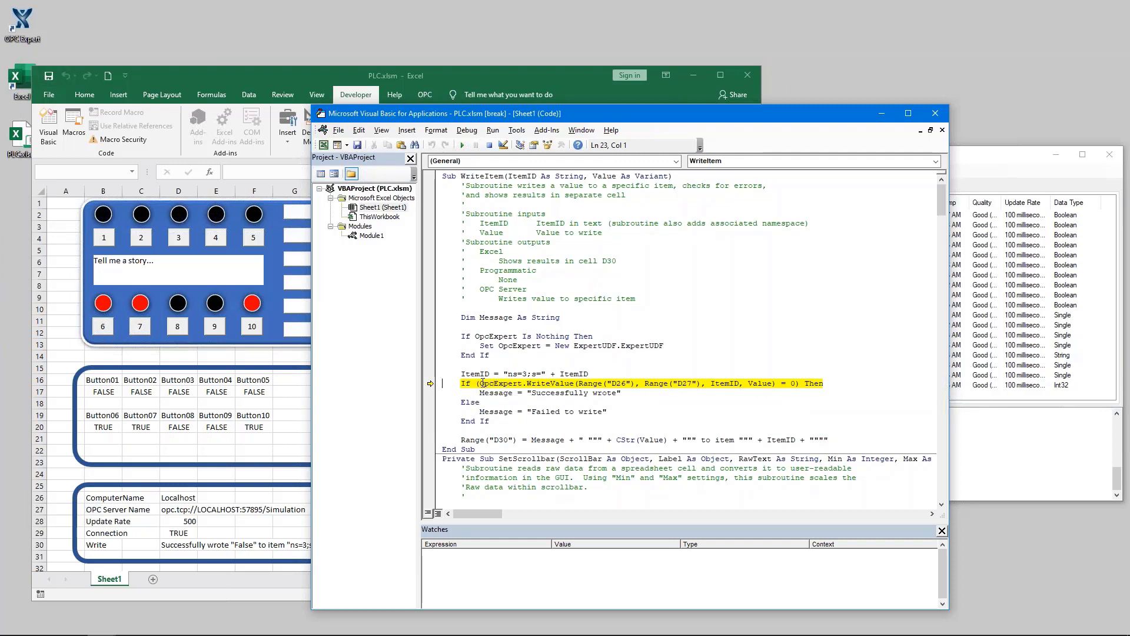
Examine the OpcExpert.WriteValue call and its ItemID and Value arguments.
drag(487, 384, 776, 383)
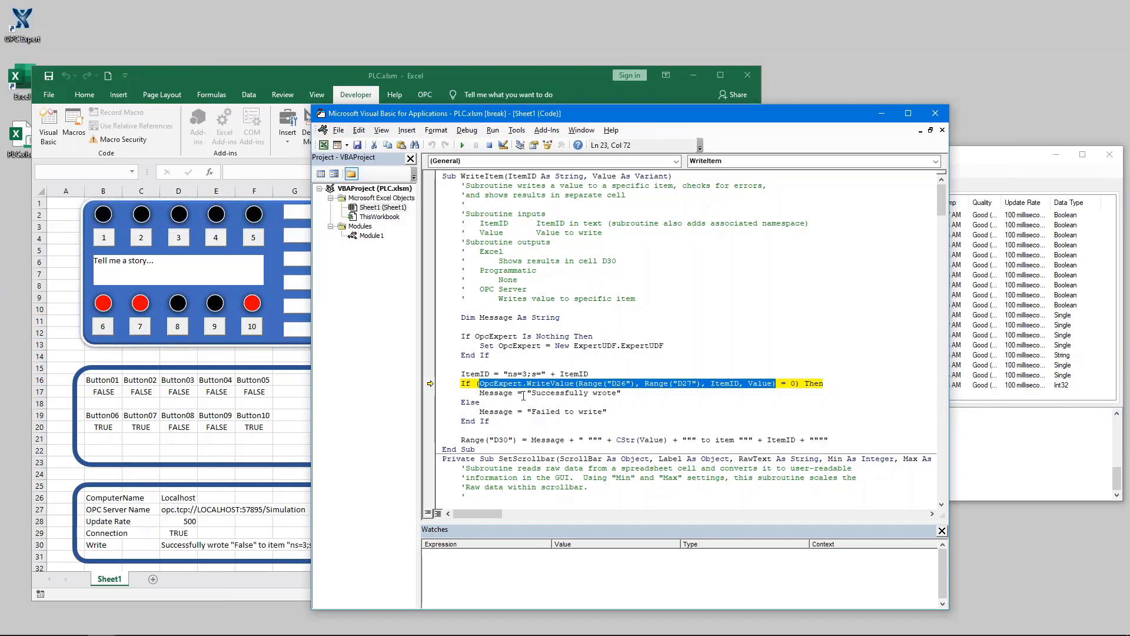
double_click(731, 383)
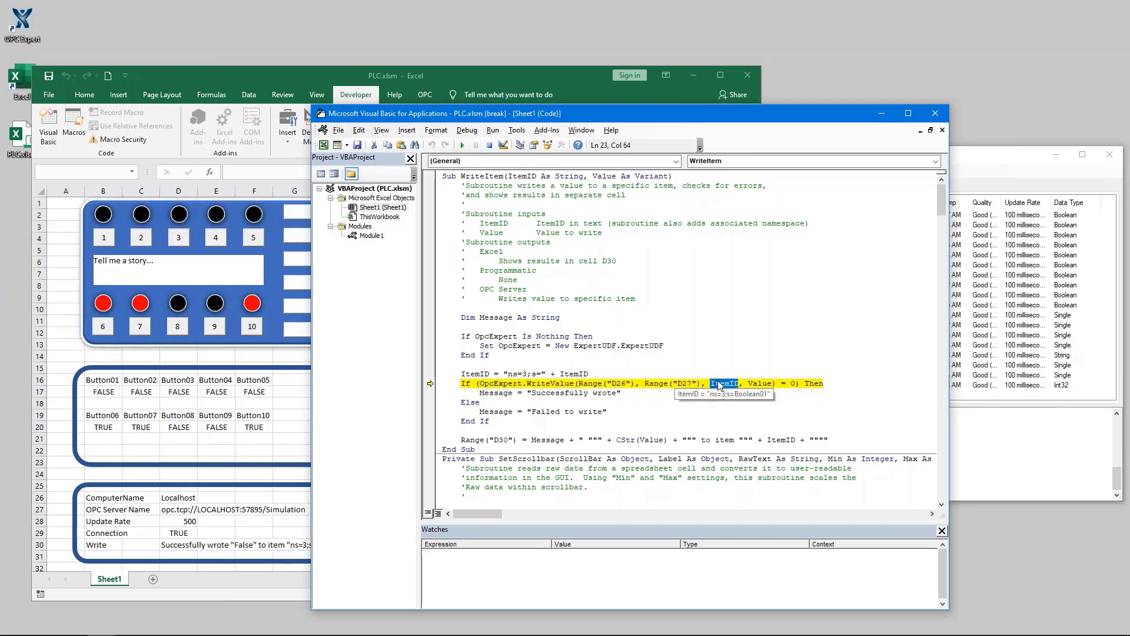
click(759, 386)
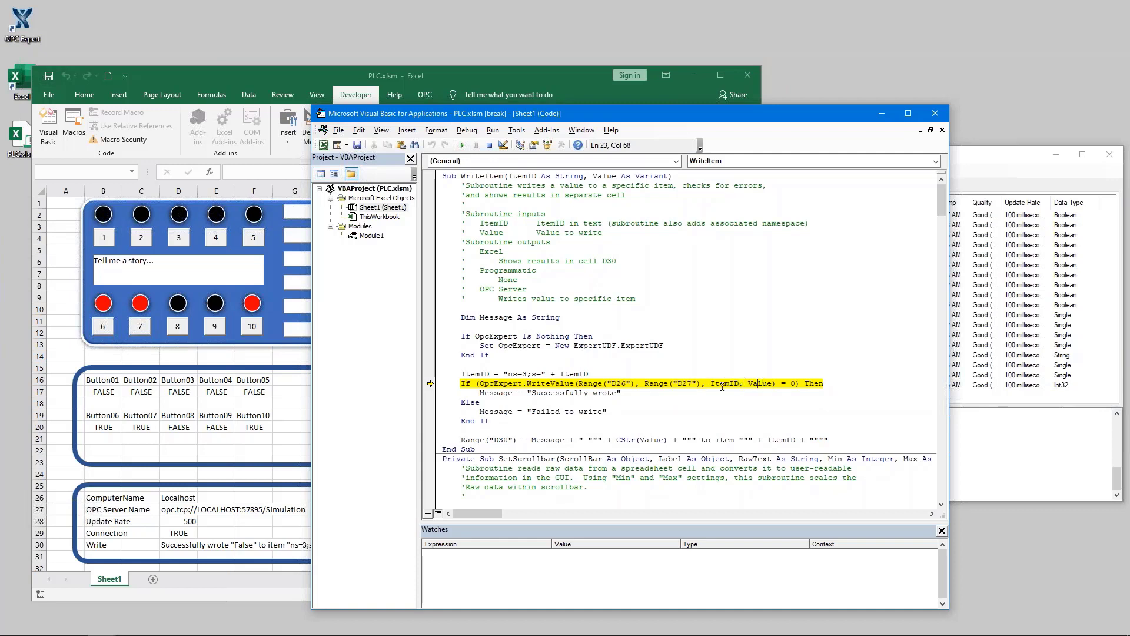
Execute the WriteValue line, step on to the Range("D30") result line, and resume the macro so it runs to completion.
key(F8)
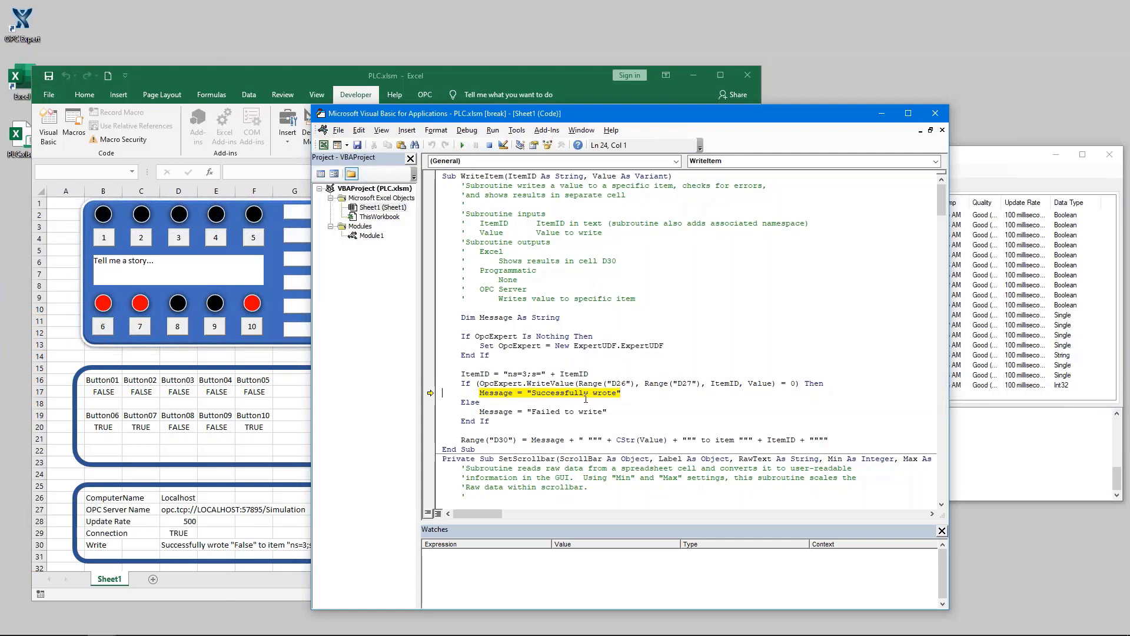
key(F8)
key(F8)
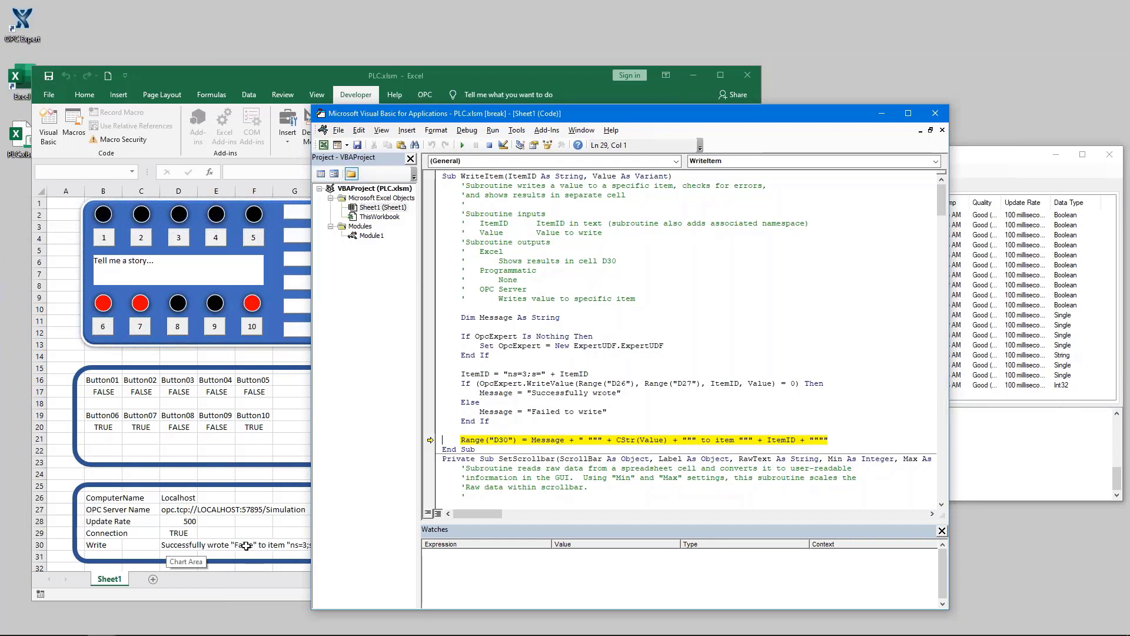
mouse_move(483, 439)
key(F5)
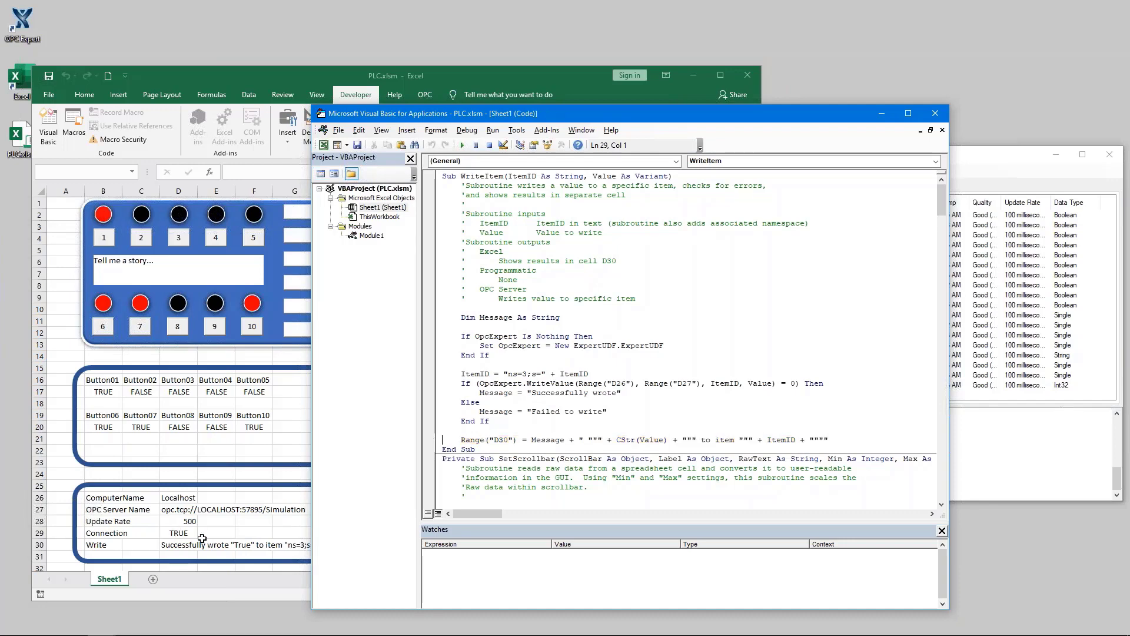
Select write-status cell D30 in the workbook, then toggle panel button 2 on and off and button 10 off and on.
click(201, 543)
click(164, 548)
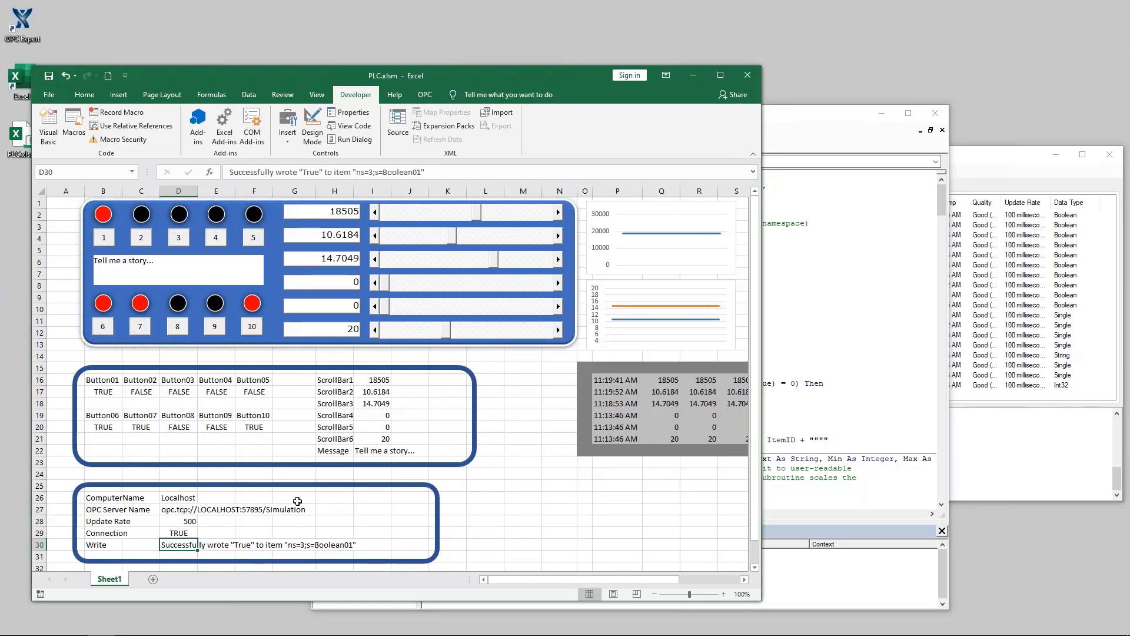
click(143, 241)
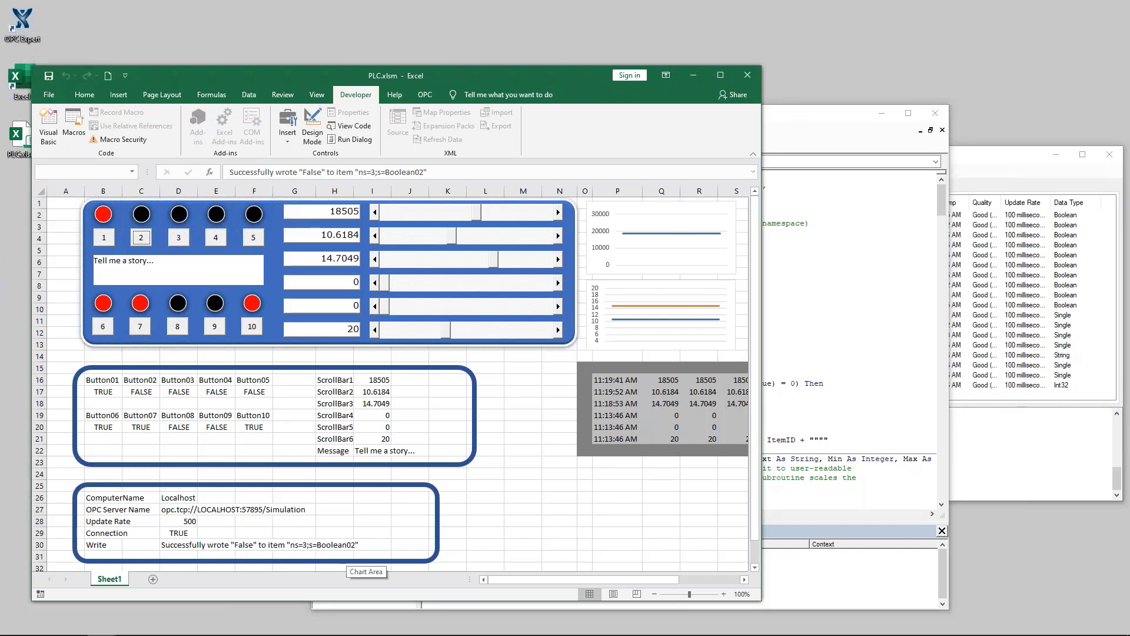
click(254, 330)
click(255, 334)
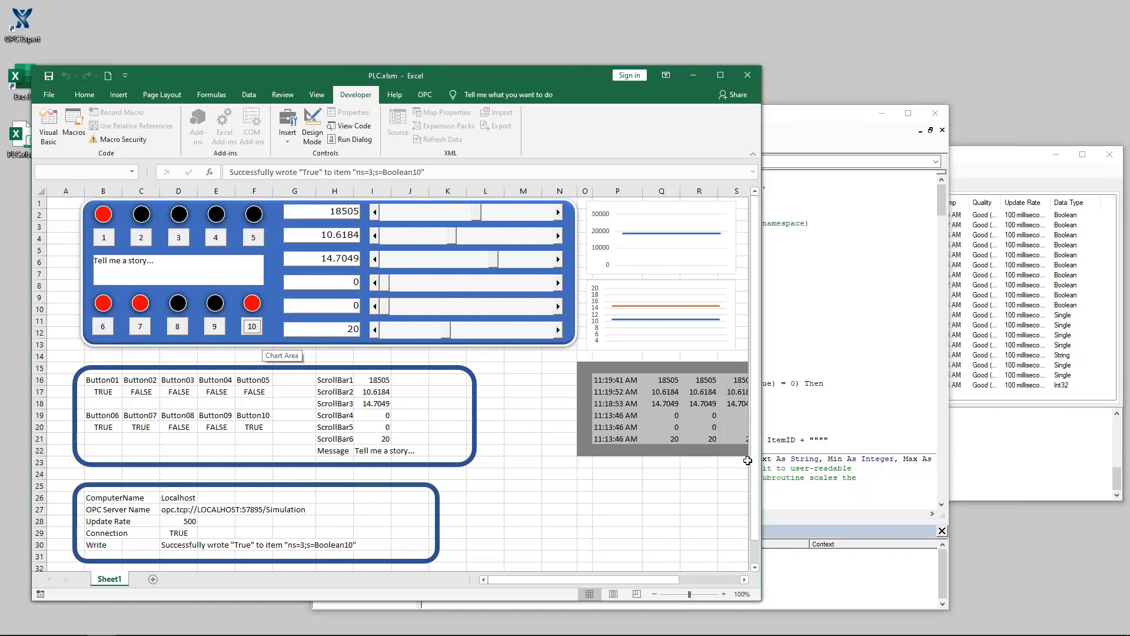
Examine the RTD formula in cell B17 and the DrawAllControls call in the Worksheet_Calculate subroutine.
click(812, 432)
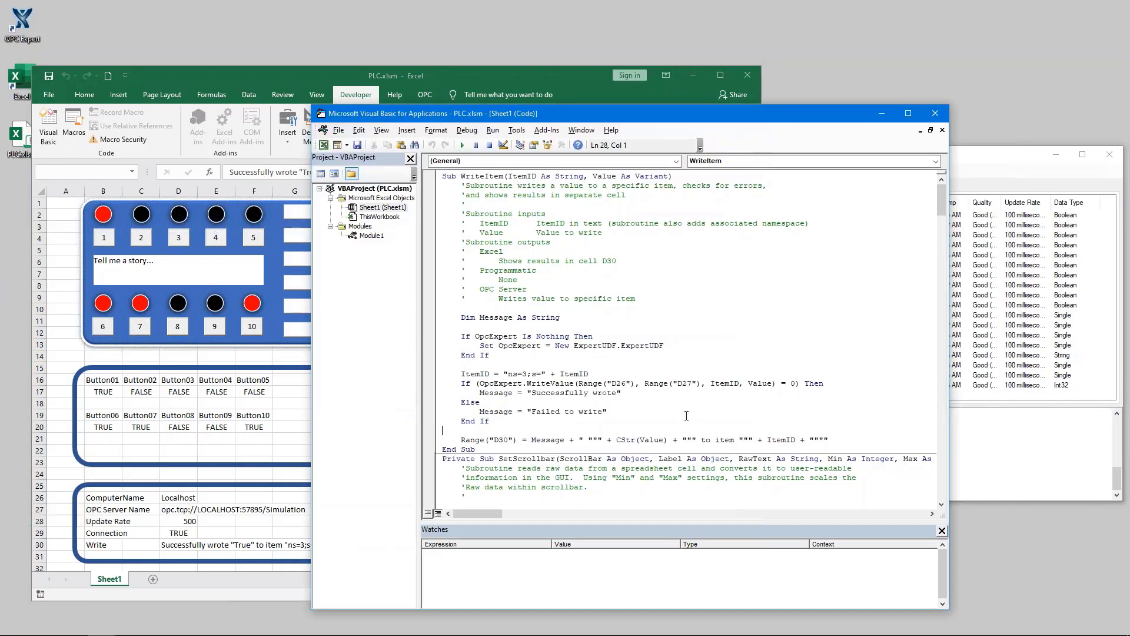
click(112, 392)
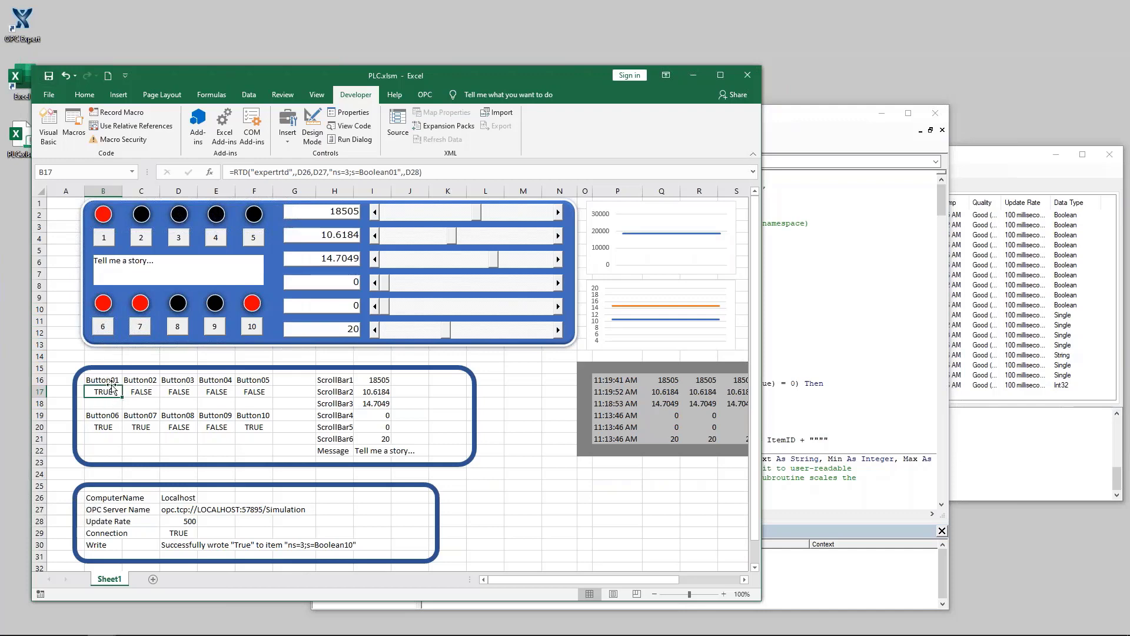
click(873, 406)
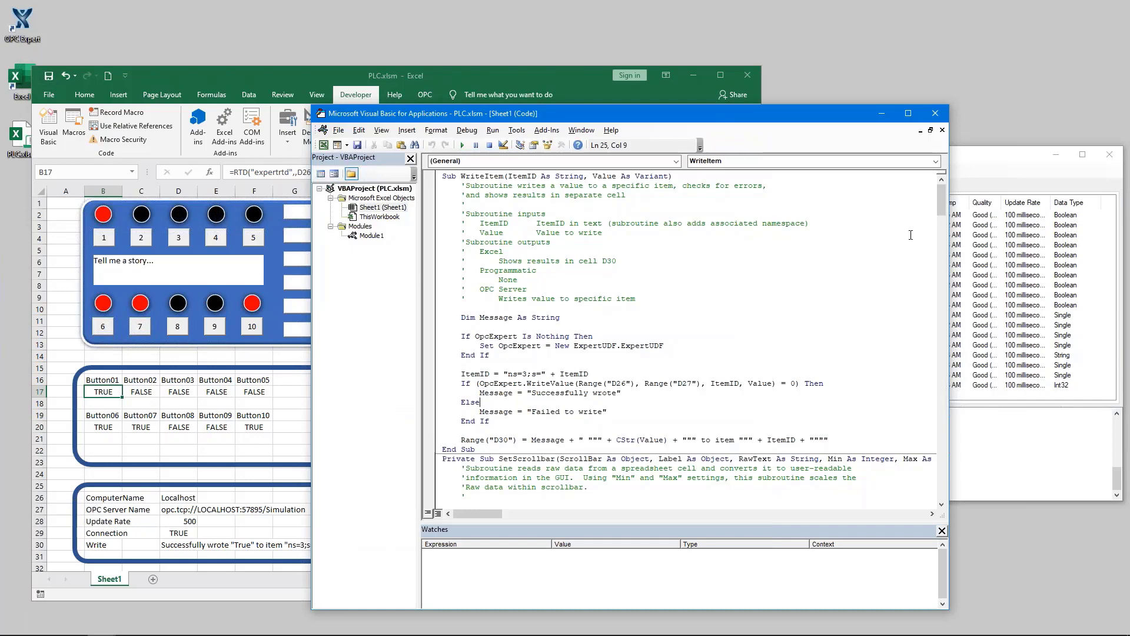
drag(942, 209, 929, 493)
click(460, 478)
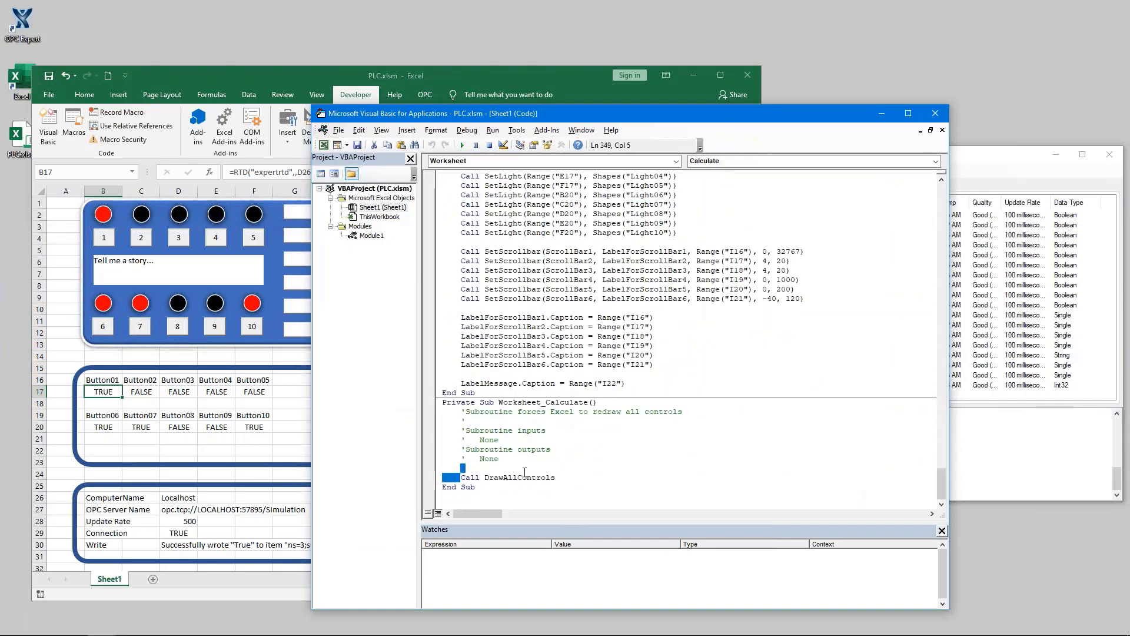
Examine the Worksheet_Calculate subroutine and the first SetLight call for cell B17 in DrawAllControls.
drag(456, 402, 584, 402)
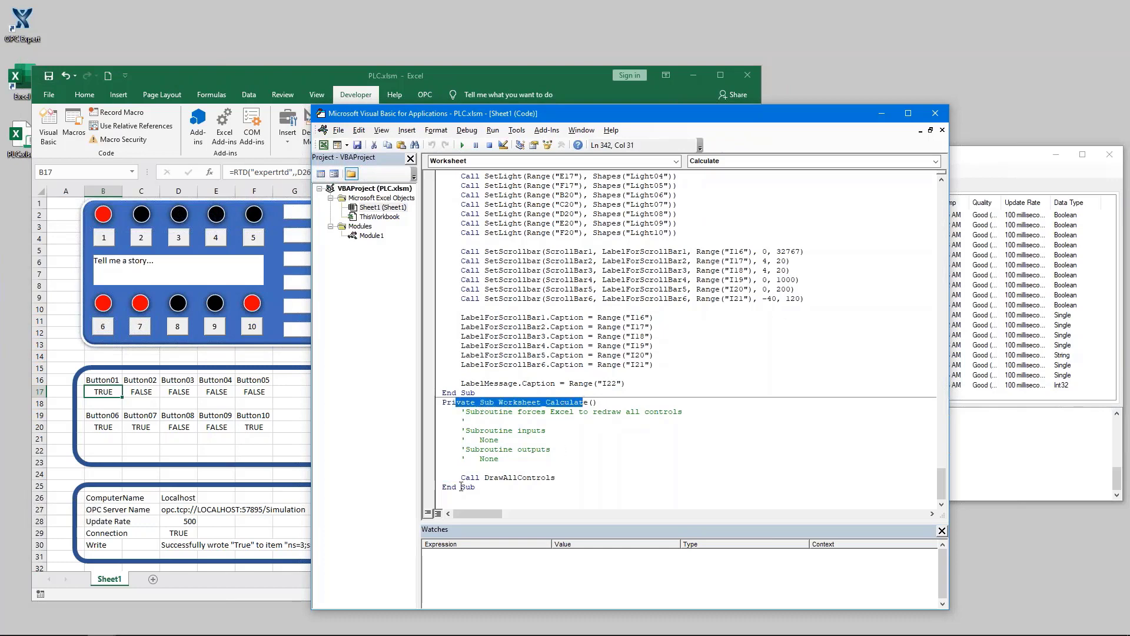
drag(464, 477, 563, 475)
scroll(501, 466, up, 3)
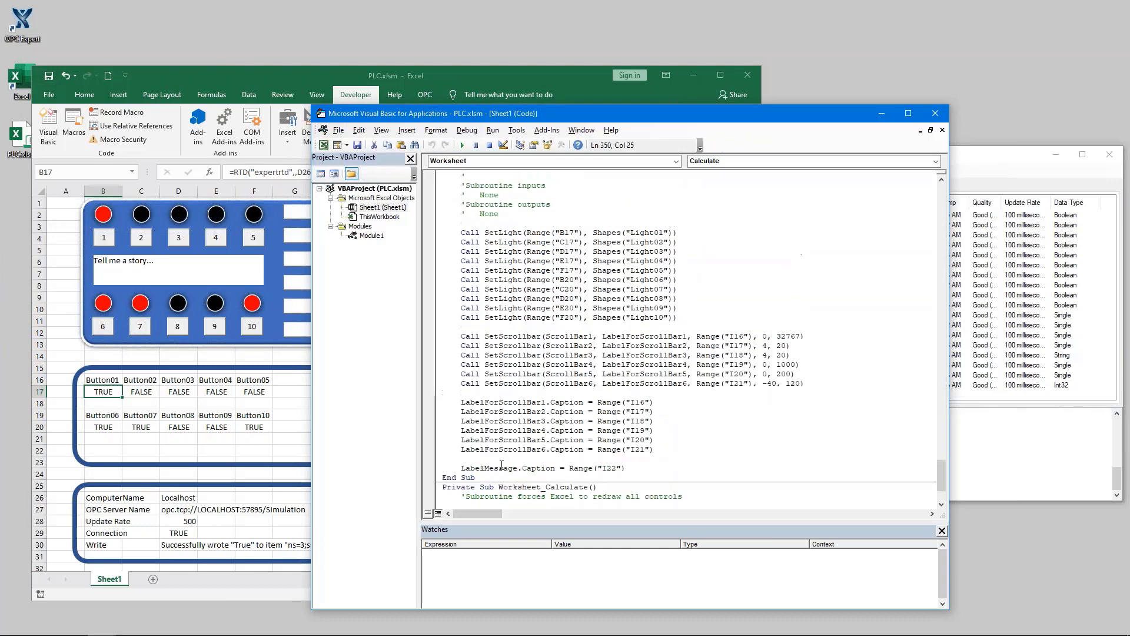
drag(473, 234, 695, 233)
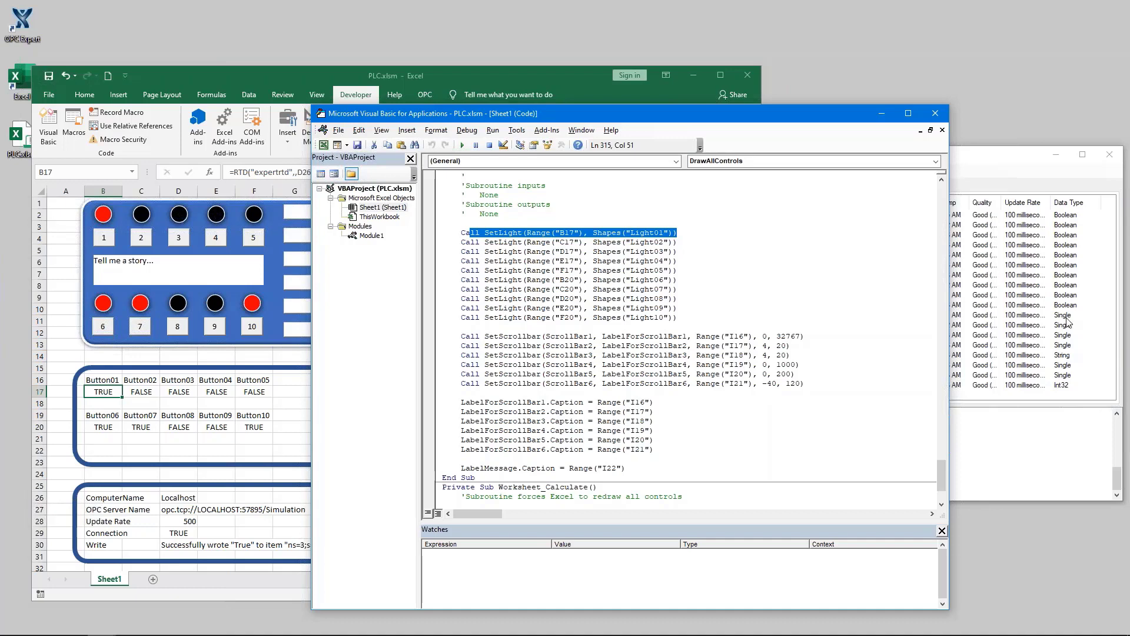
Switch to OPC Expert, widen the Item ID column to show full IDs, and enlarge the realtime data list.
click(1056, 316)
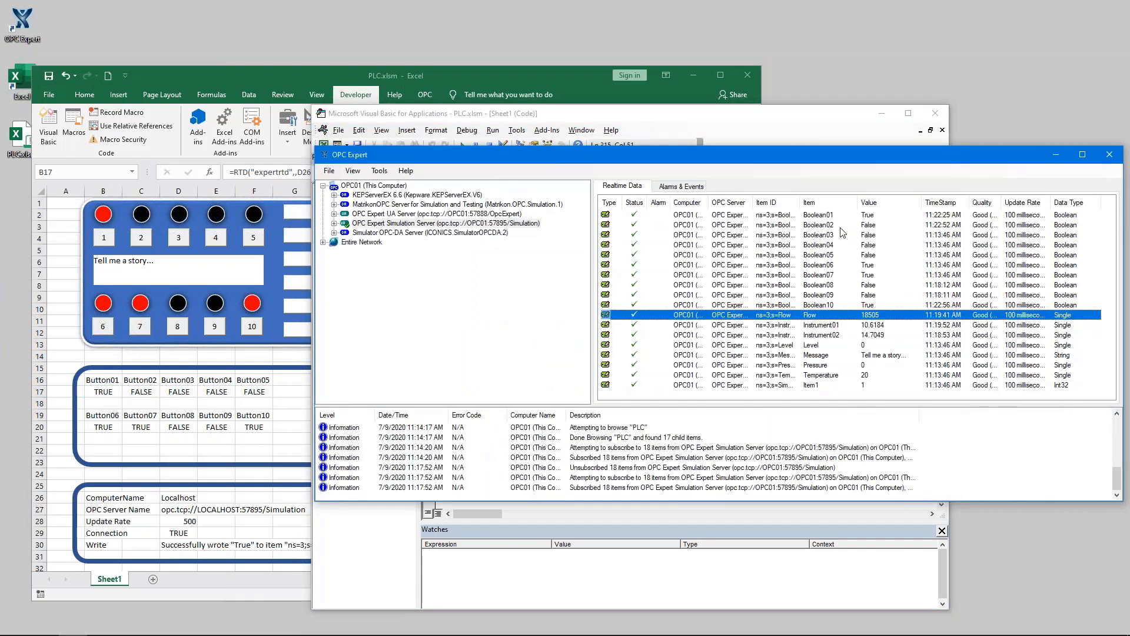
drag(802, 202, 842, 204)
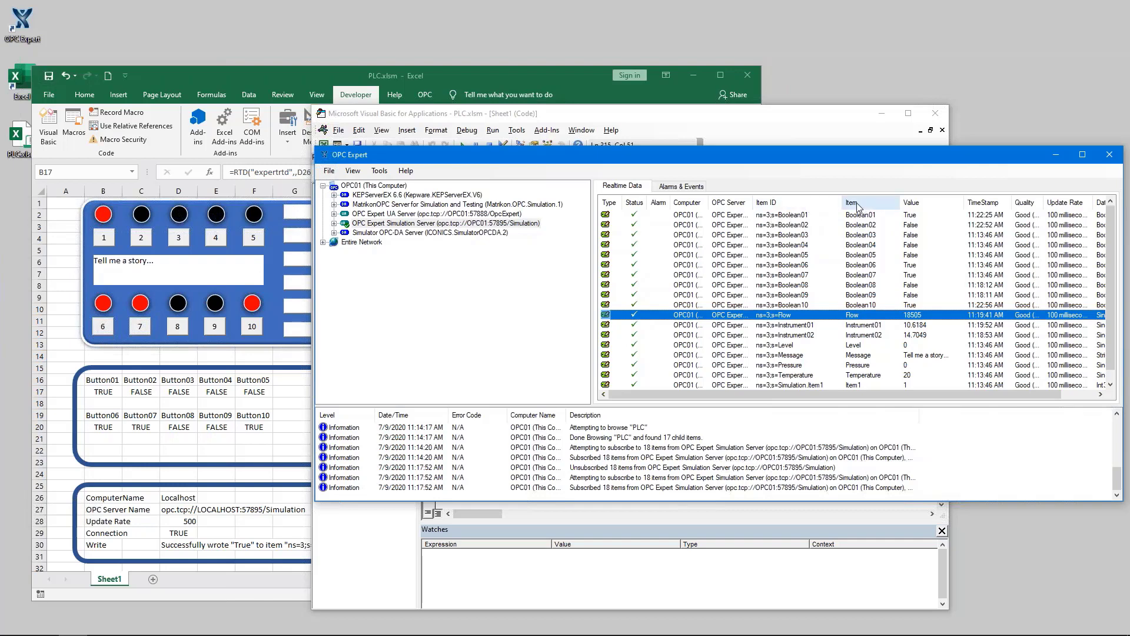
drag(842, 203, 827, 203)
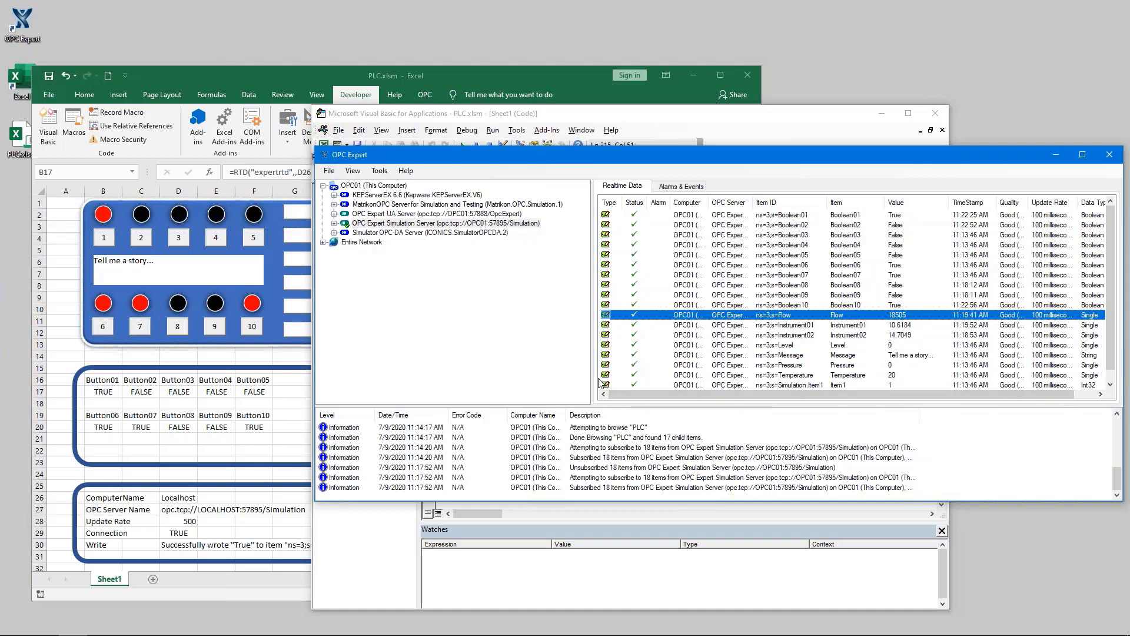
drag(592, 379, 549, 374)
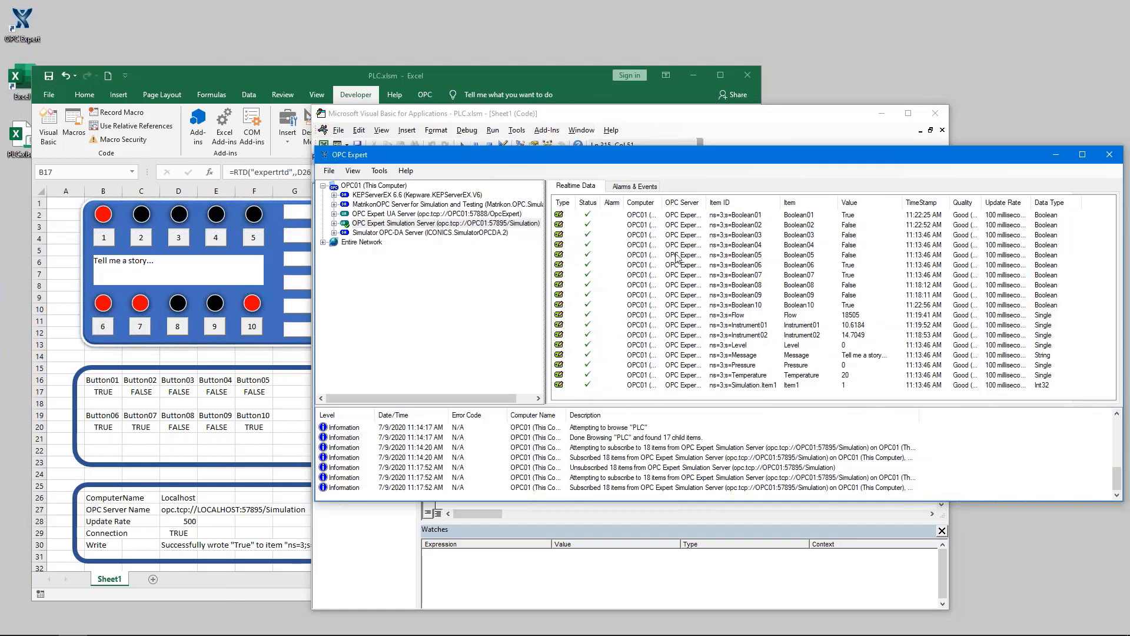
Open the write dialog for the Flow item and arrange the windows so the Excel panel and its trend chart are in view.
right_click(801, 318)
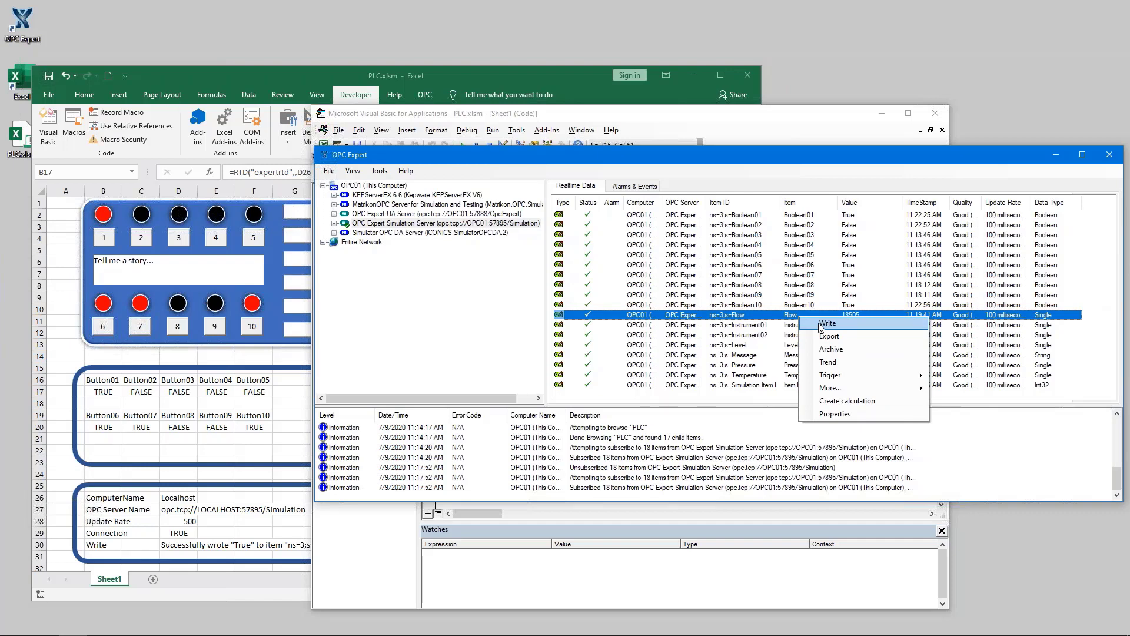
click(823, 323)
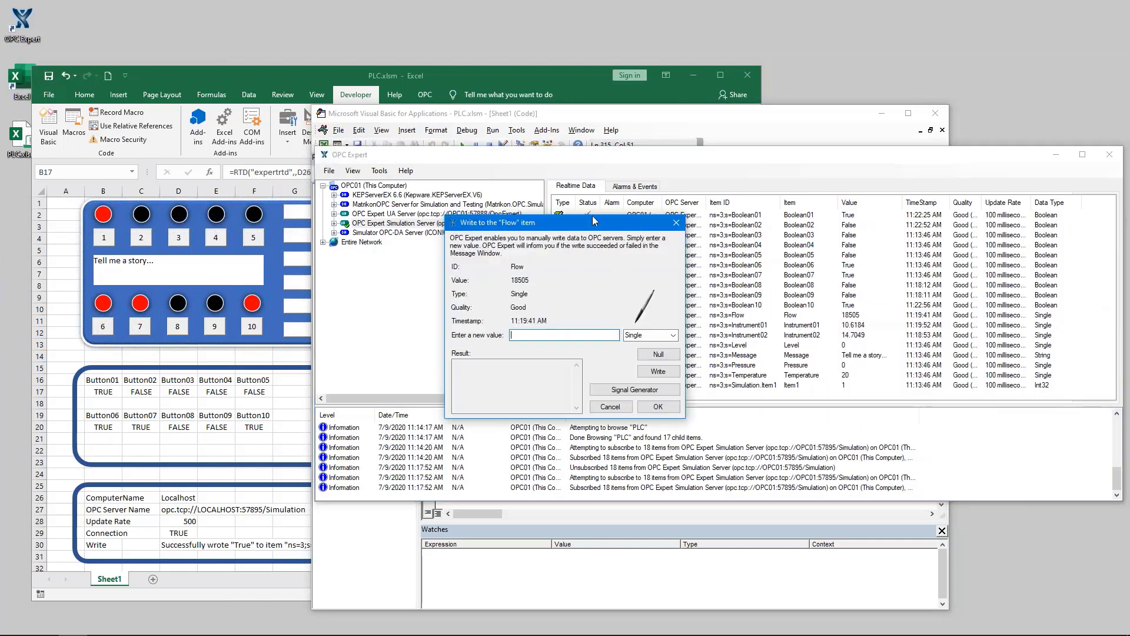
key(Escape)
drag(955, 155, 964, 293)
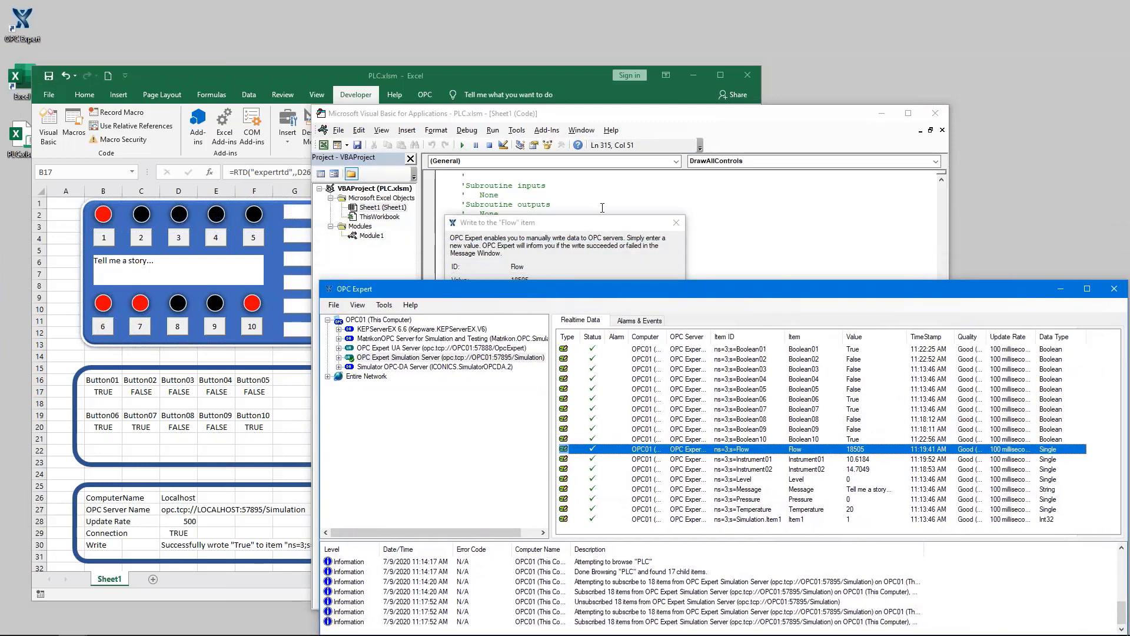
click(882, 113)
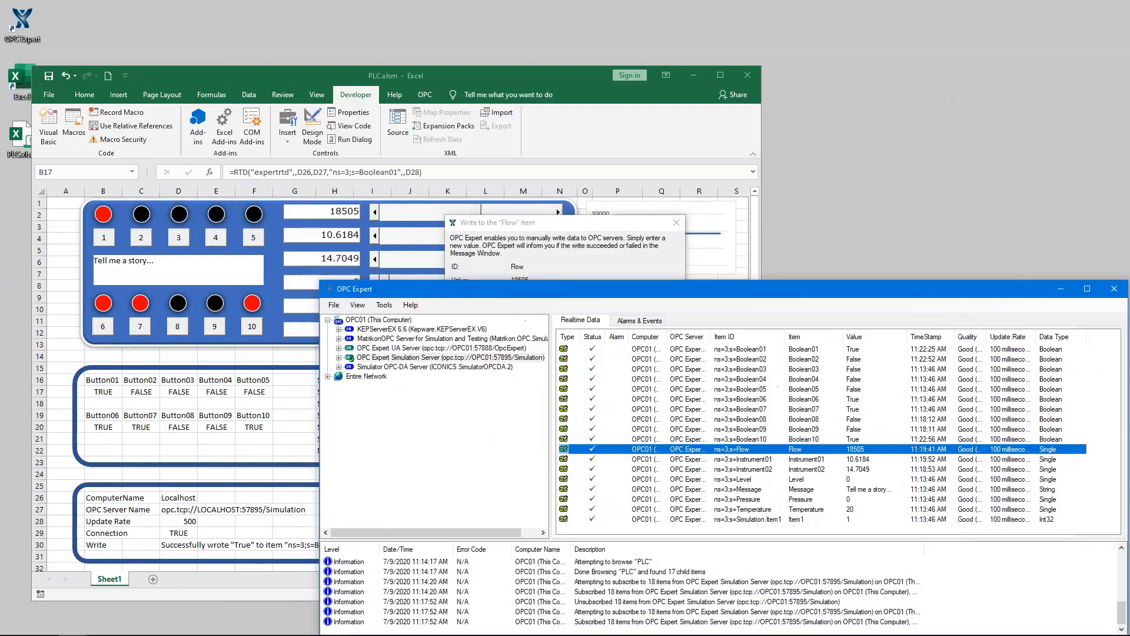
drag(578, 223, 887, 91)
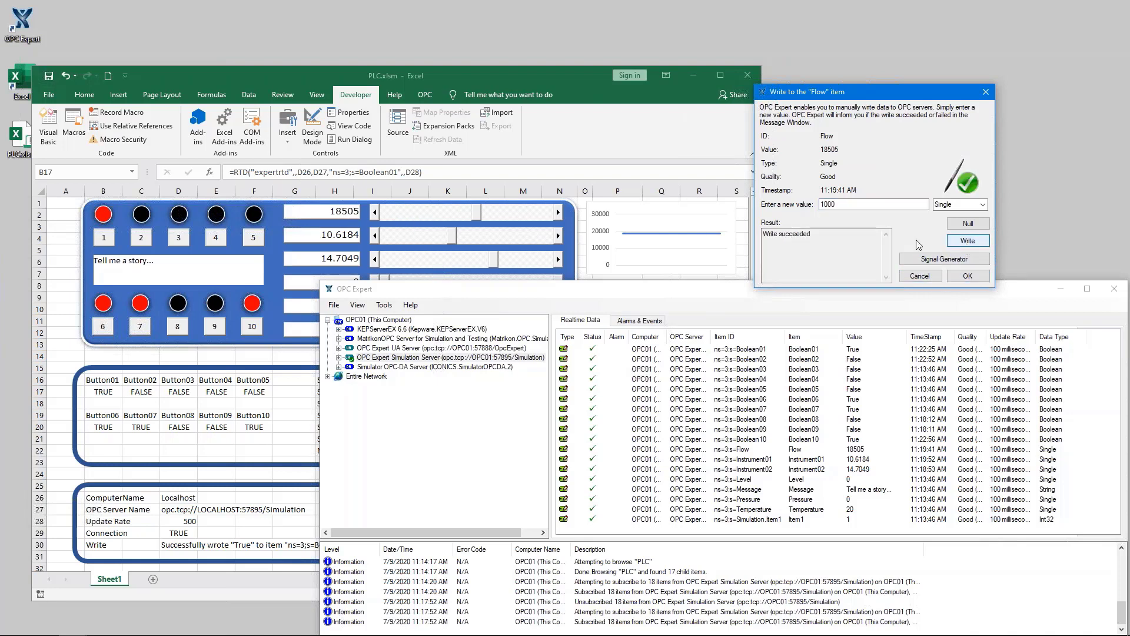
Write 1000 to the Flow item, followed by 5000.
click(969, 243)
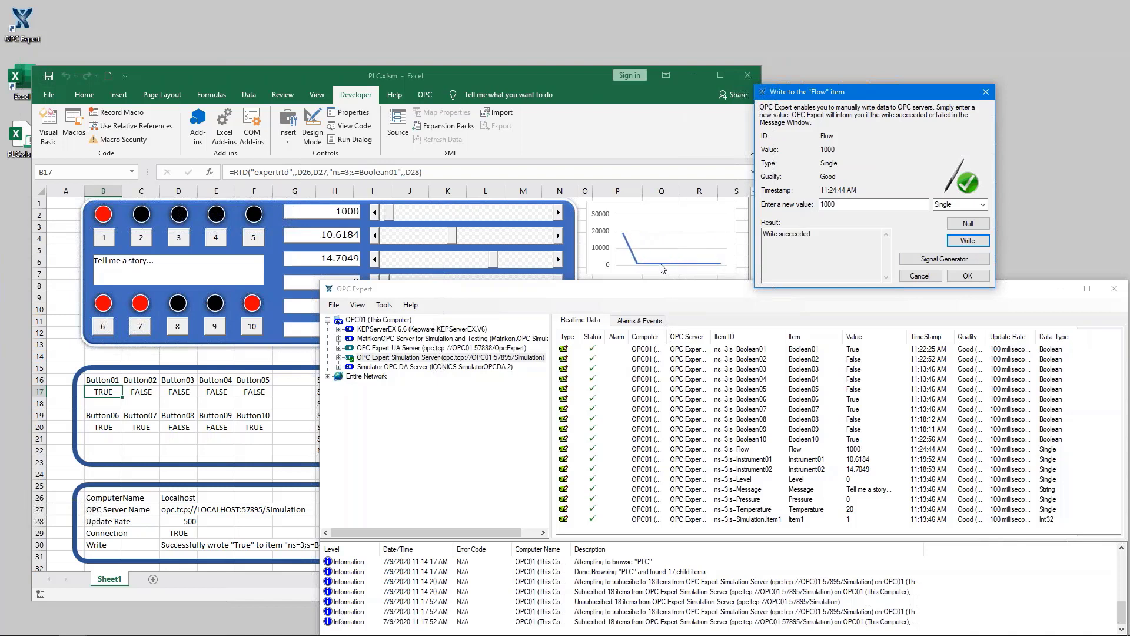
double_click(864, 205)
text(5)
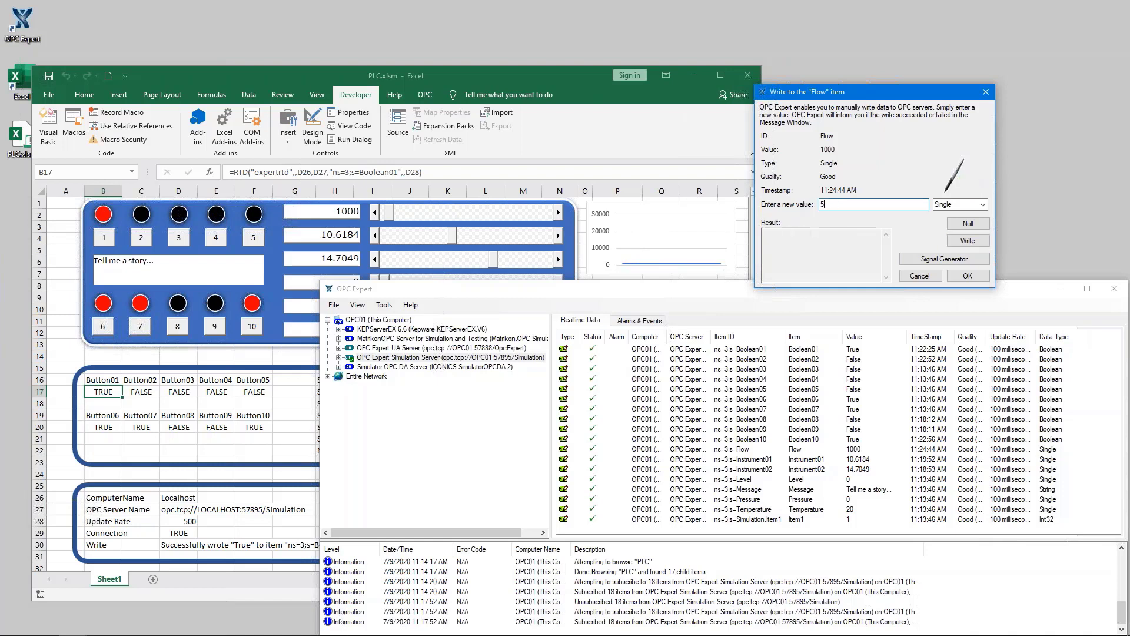
text(000)
click(974, 242)
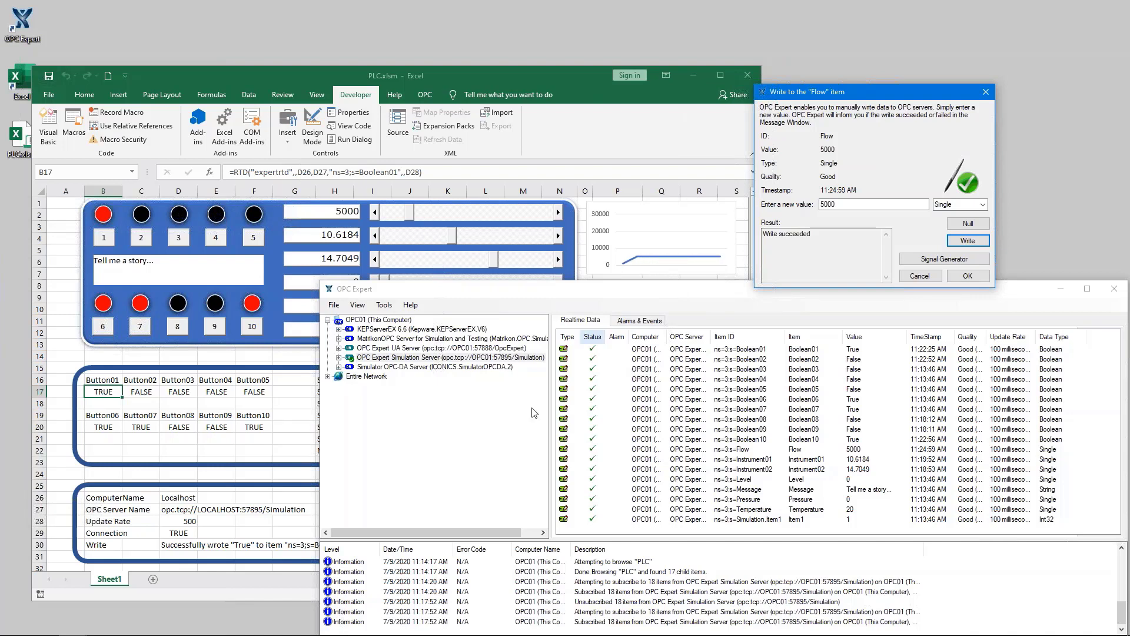
Create a Sine signal generator calculation for Flow from 0 to 30000 with a time period of 5000.
click(949, 262)
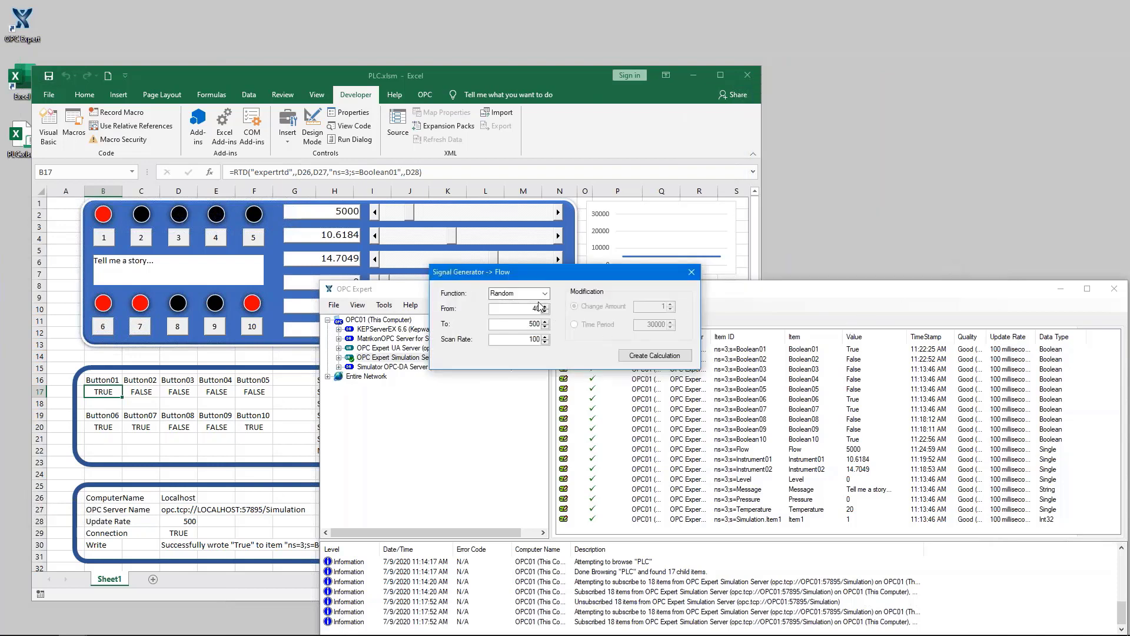
click(545, 293)
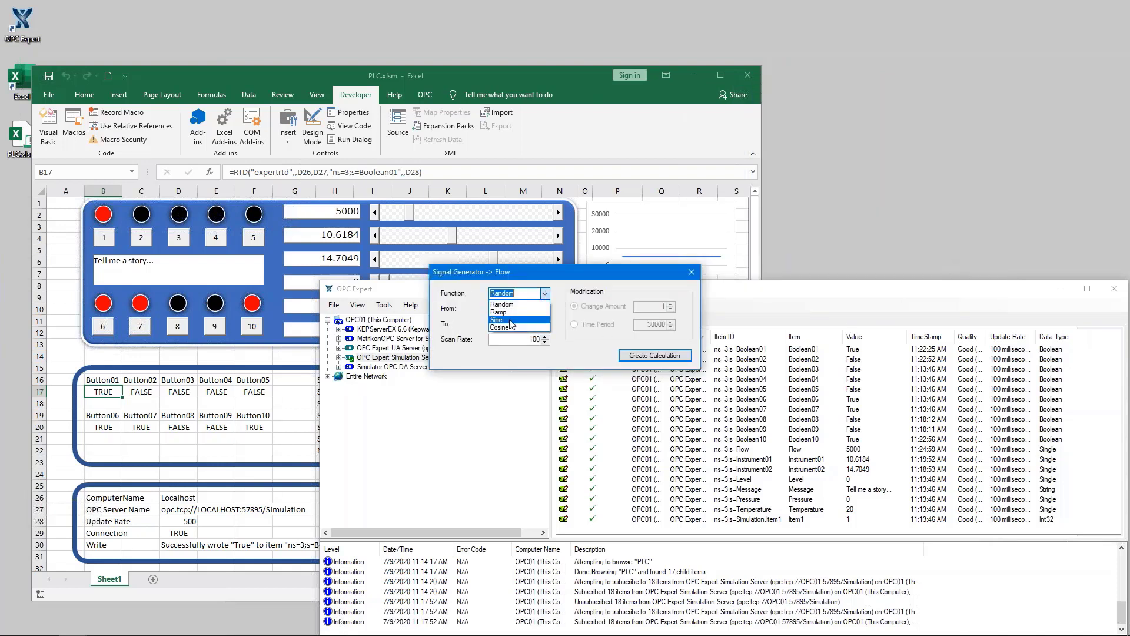
click(538, 319)
key(Tab)
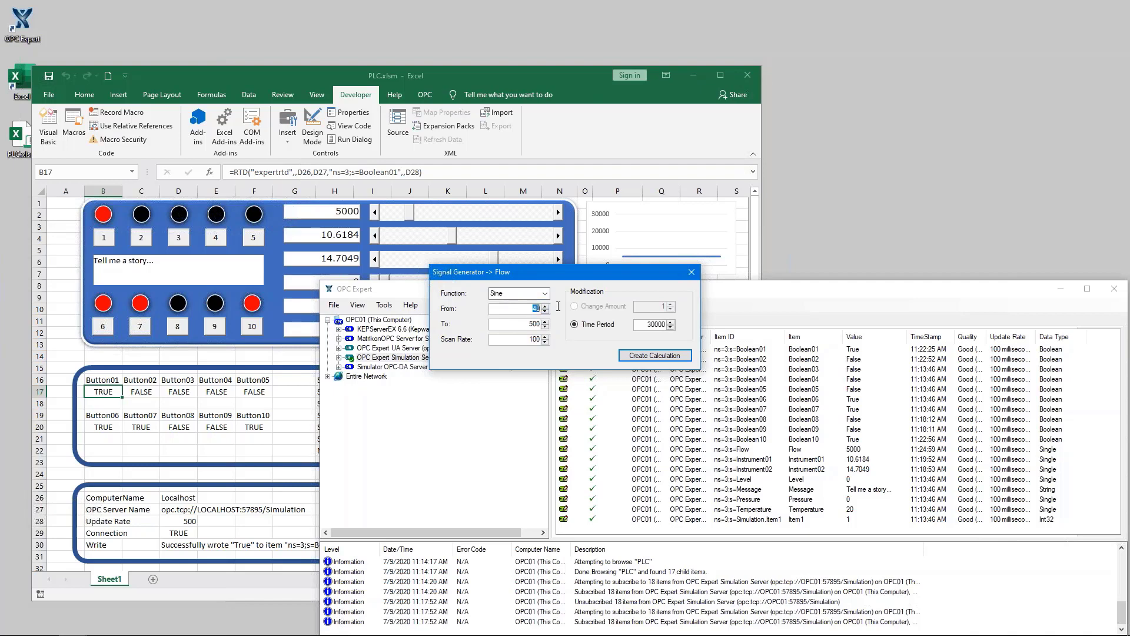
text(0)
text(300)
text(5)
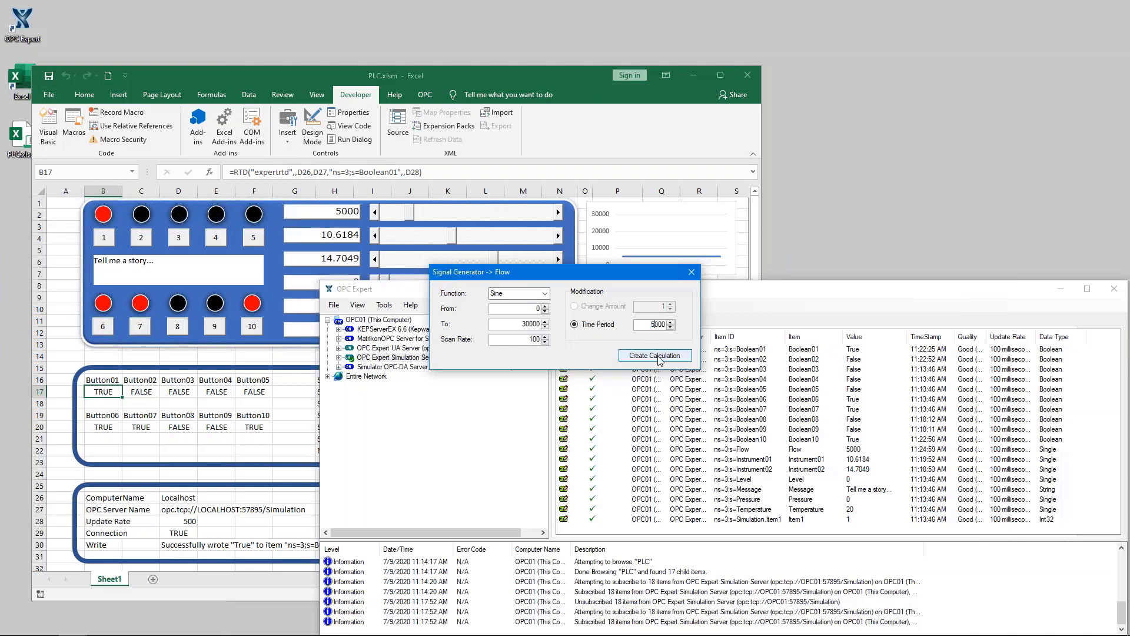
click(654, 355)
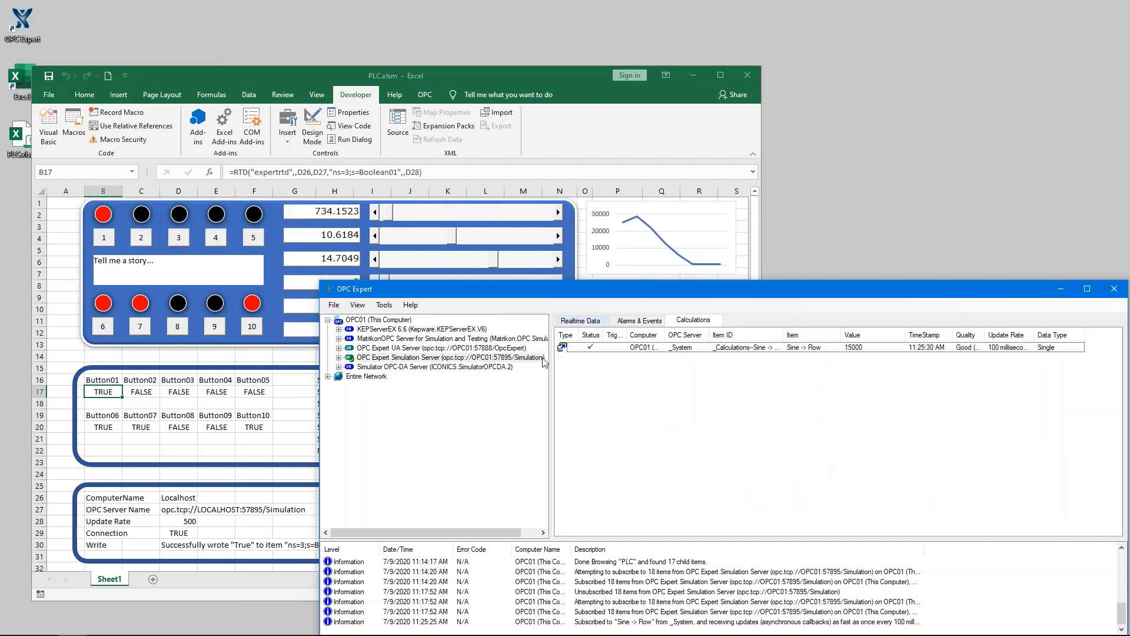
Switch to the workbook, set Update Rate cell D28 to 100, and move the second and third scrollbars to about 11.31 and 15.17.
click(216, 462)
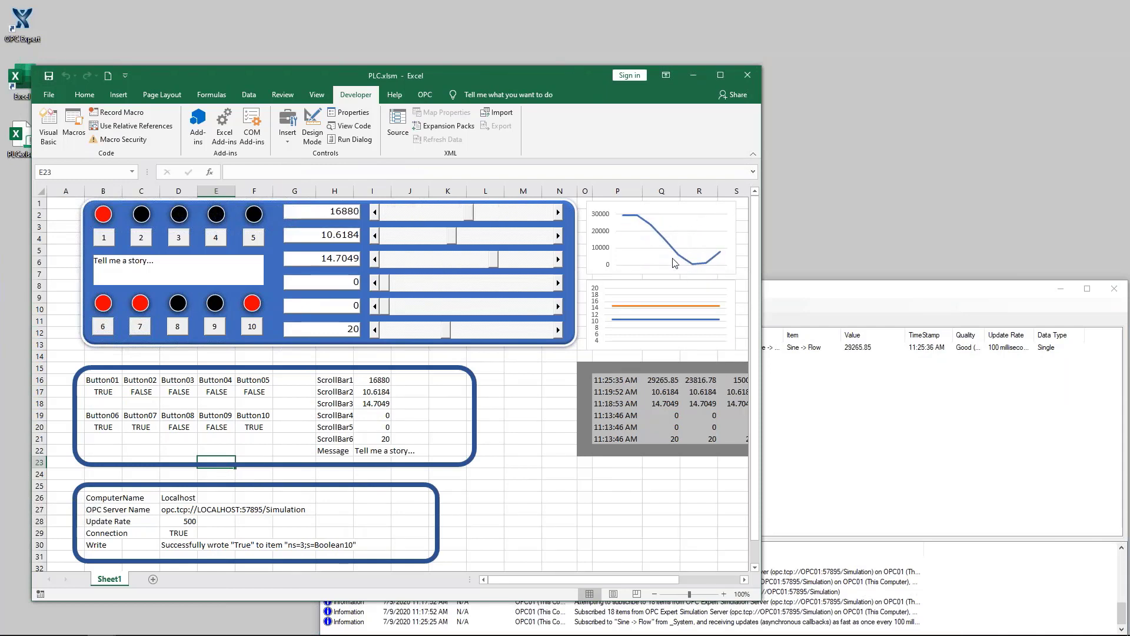
click(185, 522)
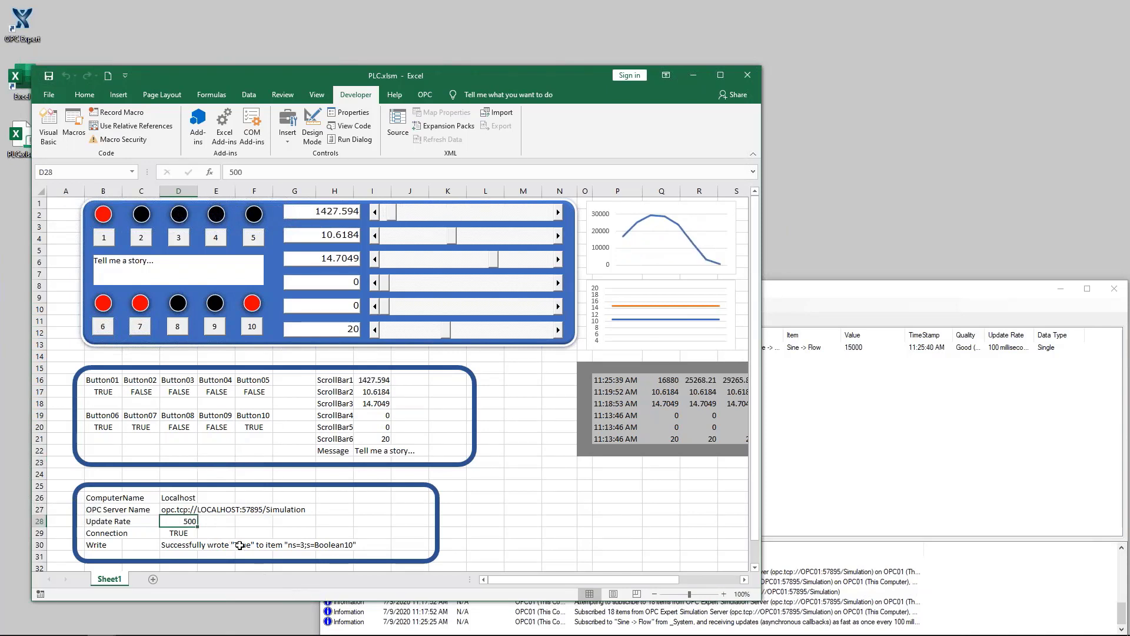
text(100)
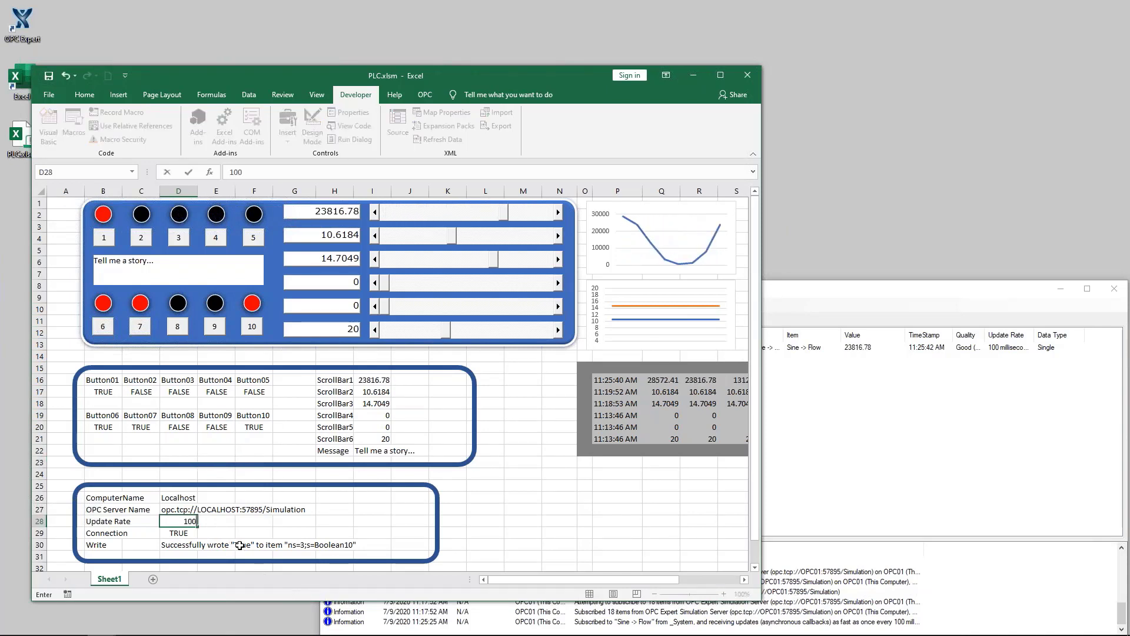
key(Return)
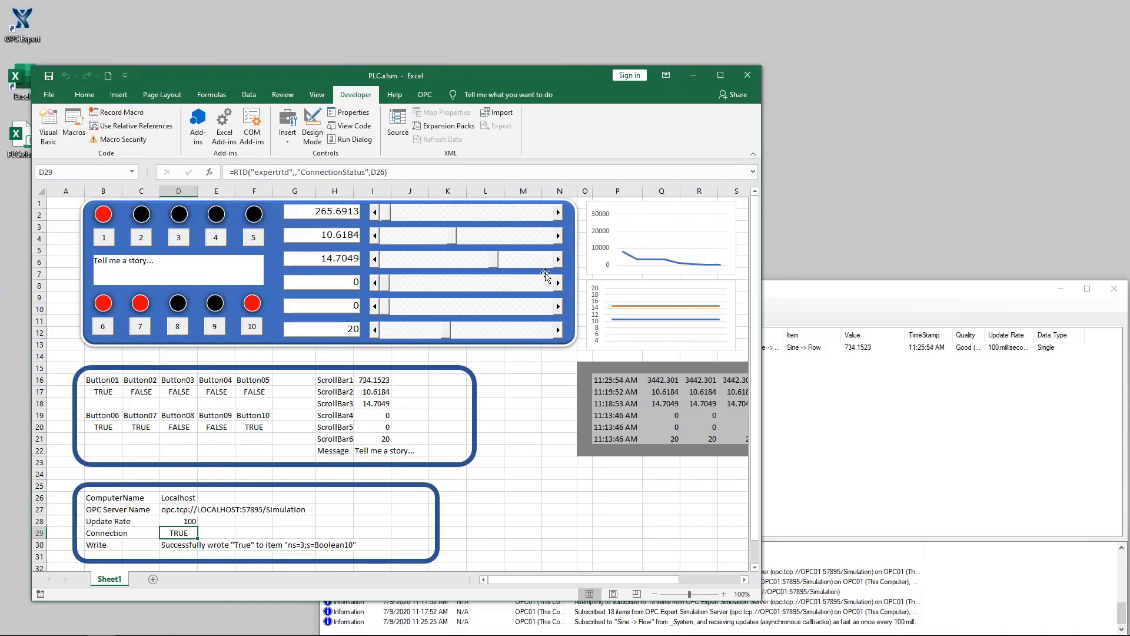
mouse_move(496, 260)
mouse_down()
mouse_move(397, 267)
mouse_move(517, 273)
mouse_move(460, 273)
mouse_move(466, 257)
mouse_move(420, 238)
mouse_move(477, 242)
mouse_move(400, 238)
mouse_move(464, 247)
mouse_move(524, 276)
mouse_move(416, 263)
mouse_move(499, 265)
mouse_up()
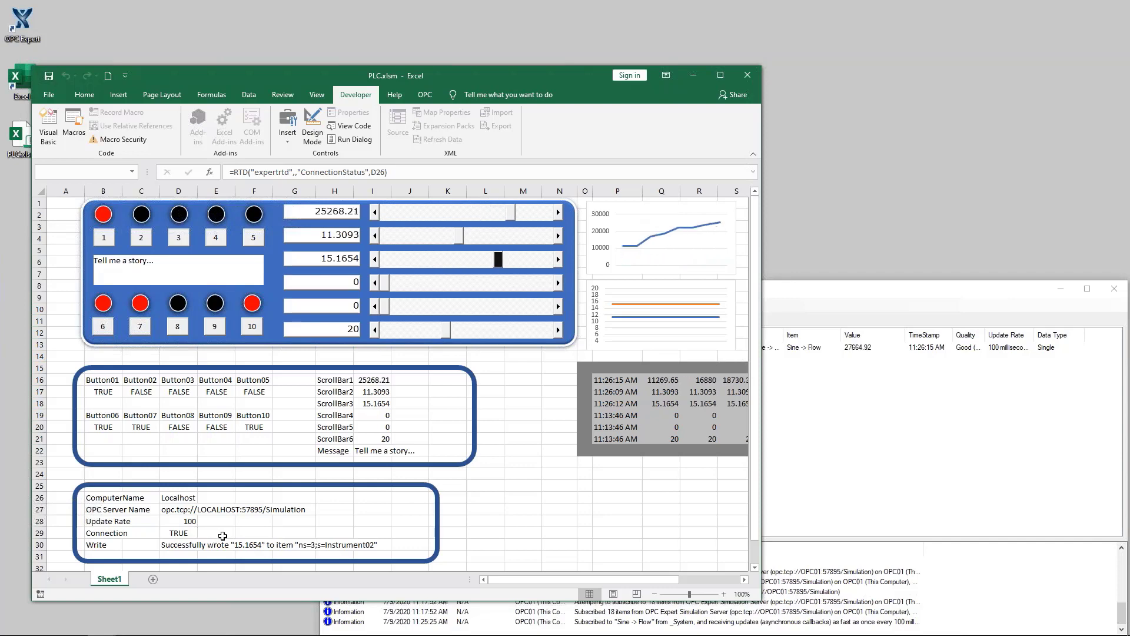
Switch to OPC Expert and unsubscribe the Sine -> Flow calculation.
click(870, 352)
click(869, 349)
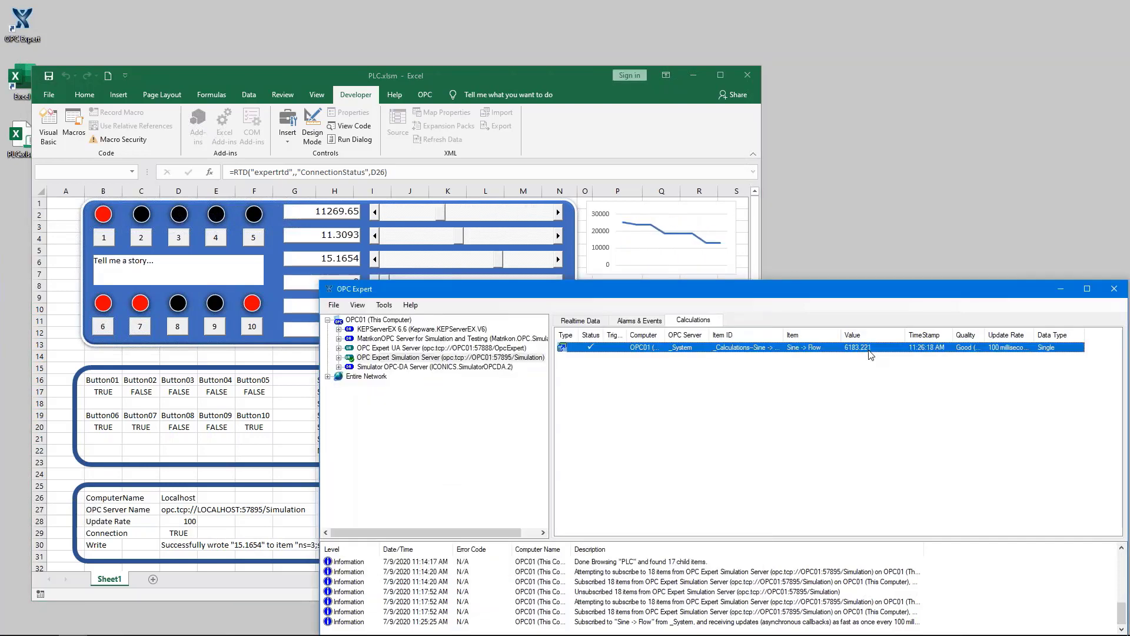
right_click(869, 351)
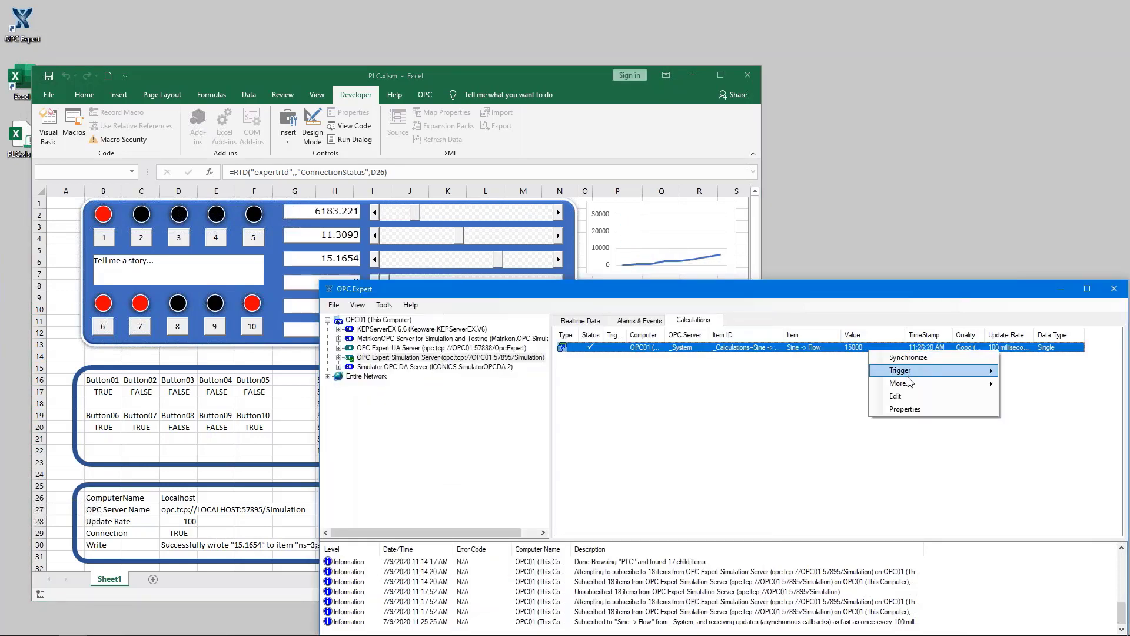
mouse_move(923, 383)
click(1038, 397)
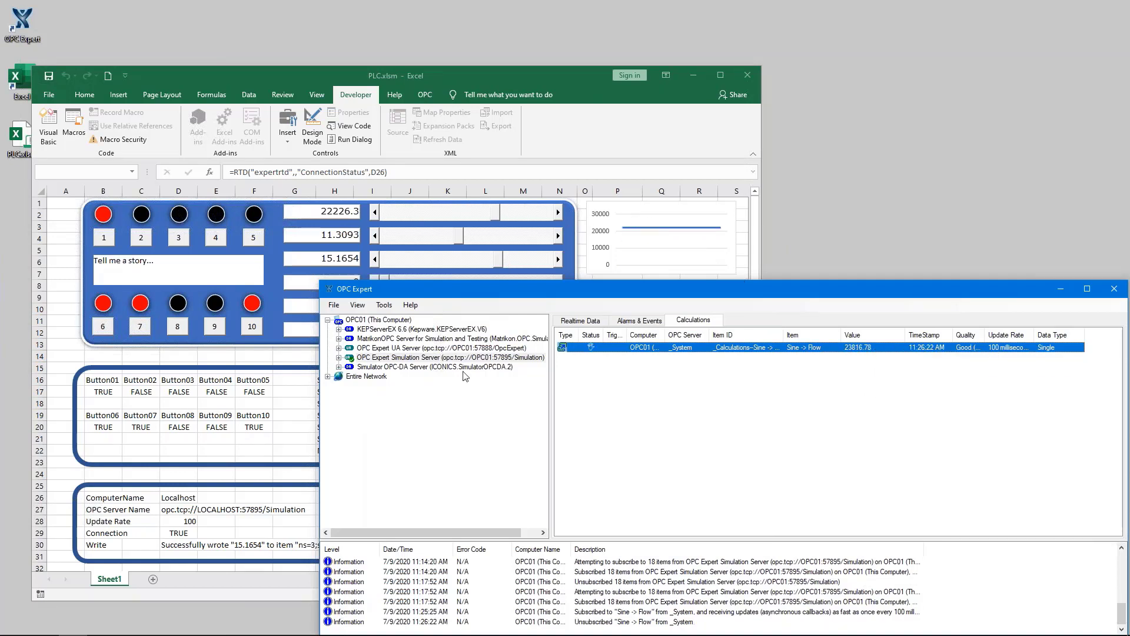
Bring the workbook forward, open Task Manager's process details, and locate the EXCEL.EXE and OPC Expert.exe processes.
click(274, 626)
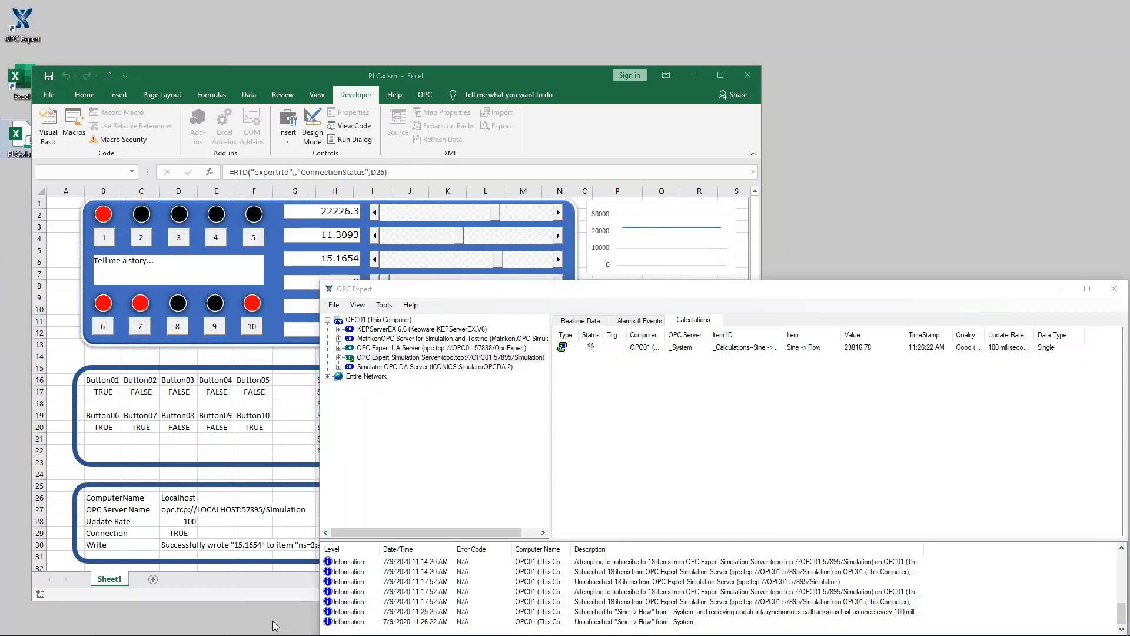
click(530, 76)
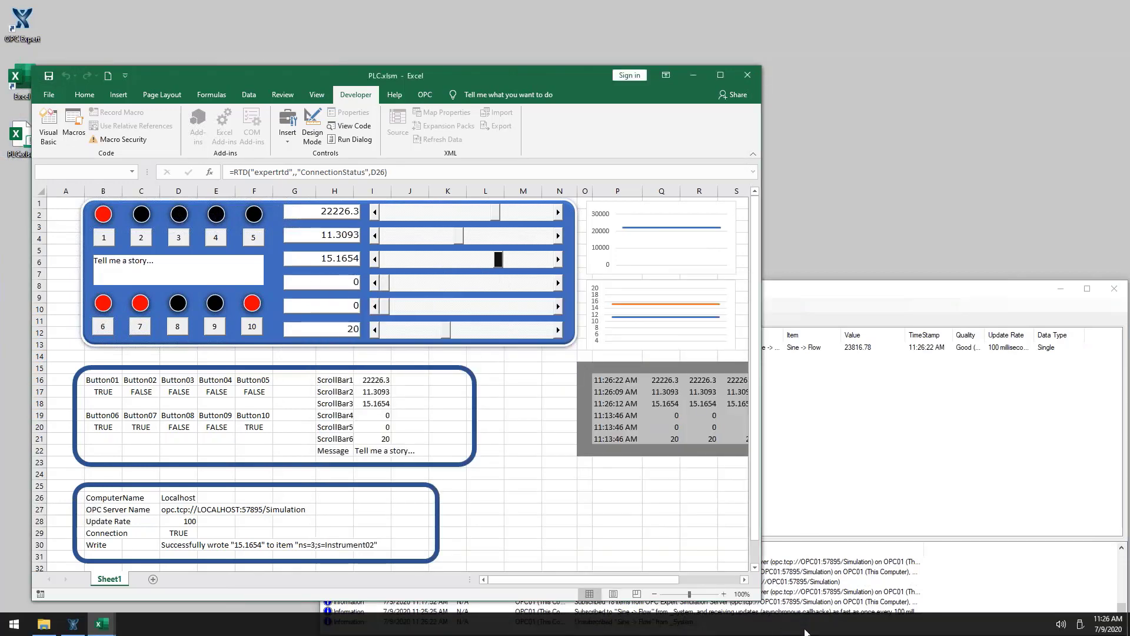
right_click(806, 623)
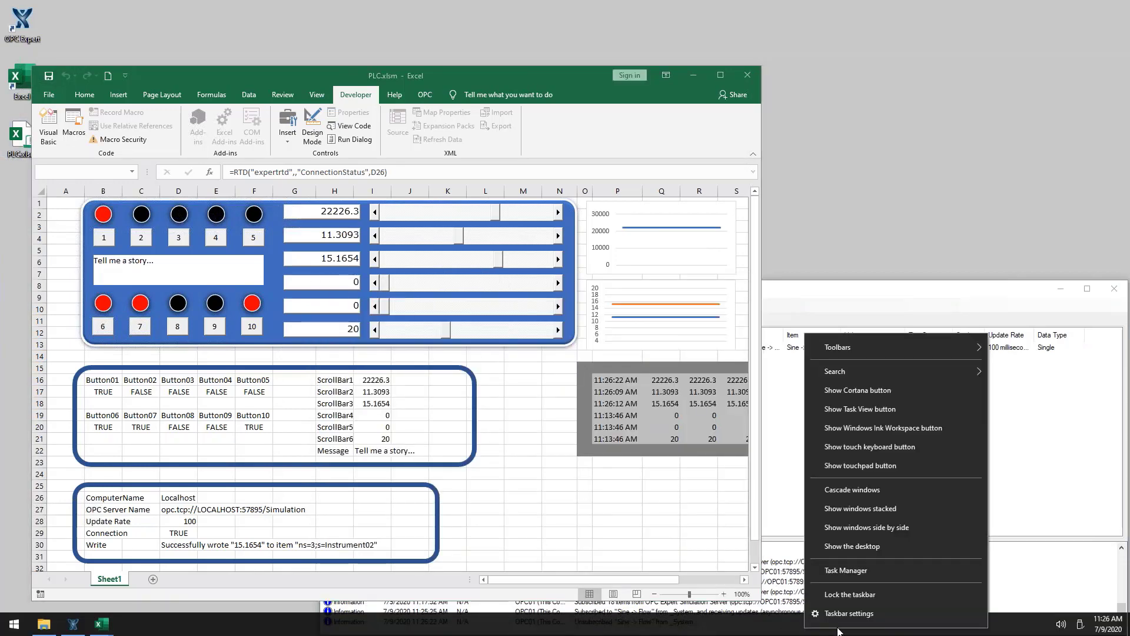
click(866, 571)
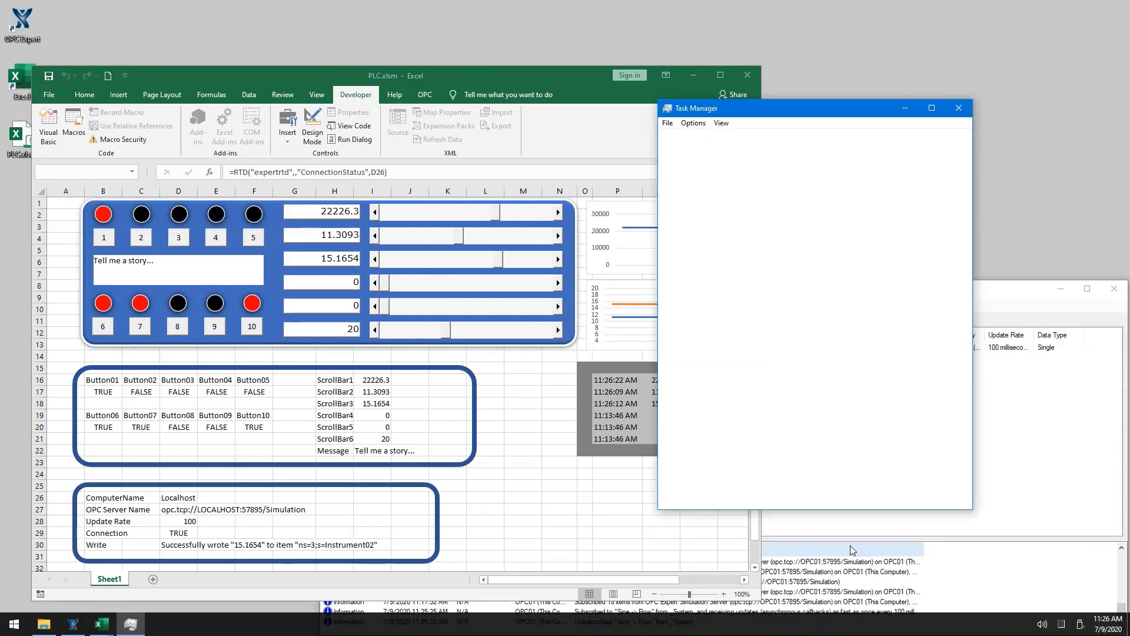
click(853, 139)
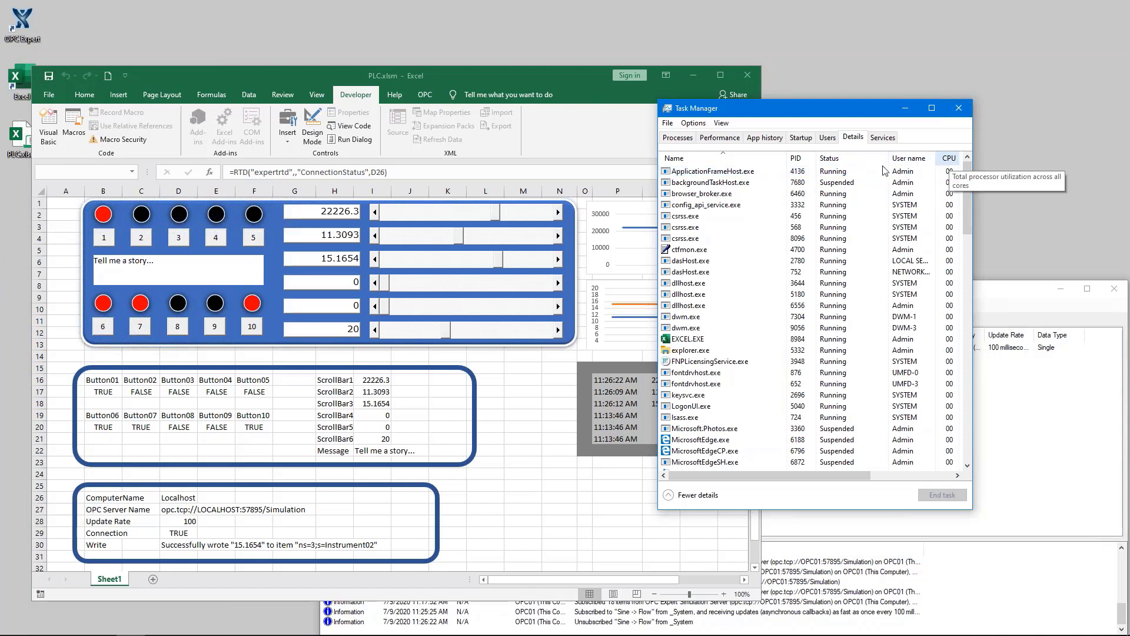
click(944, 328)
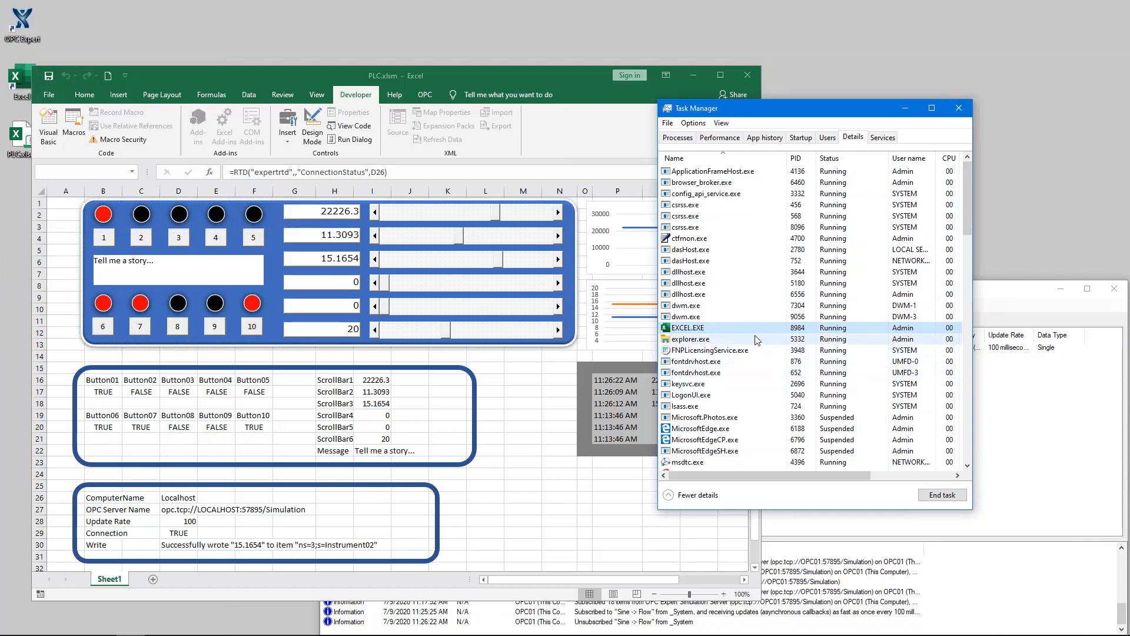
scroll(730, 389, down, 2)
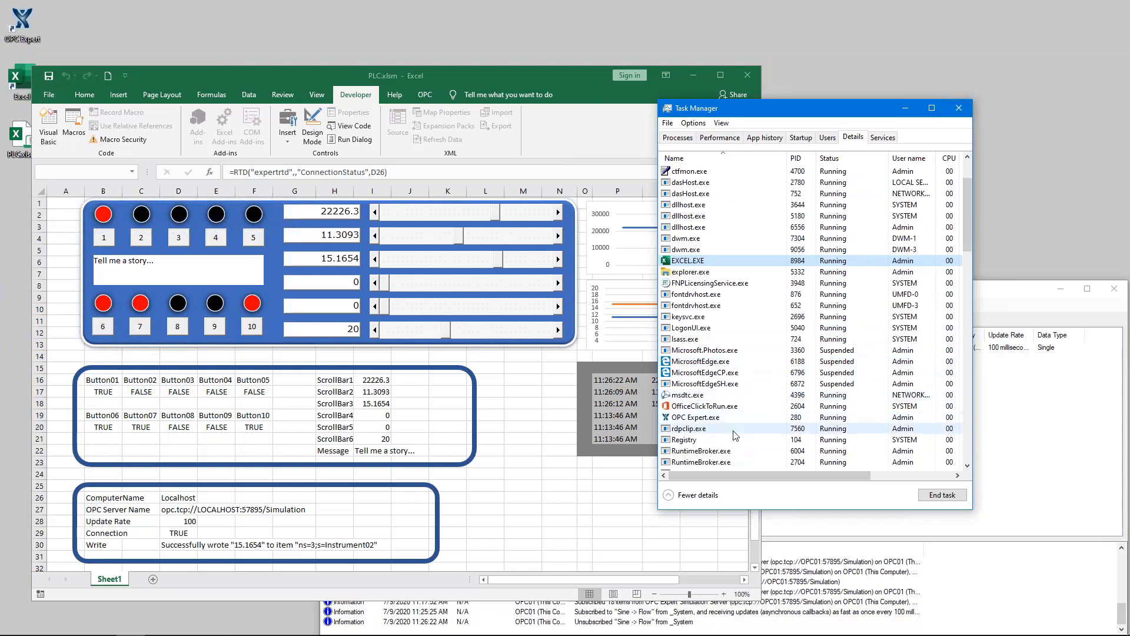
click(719, 417)
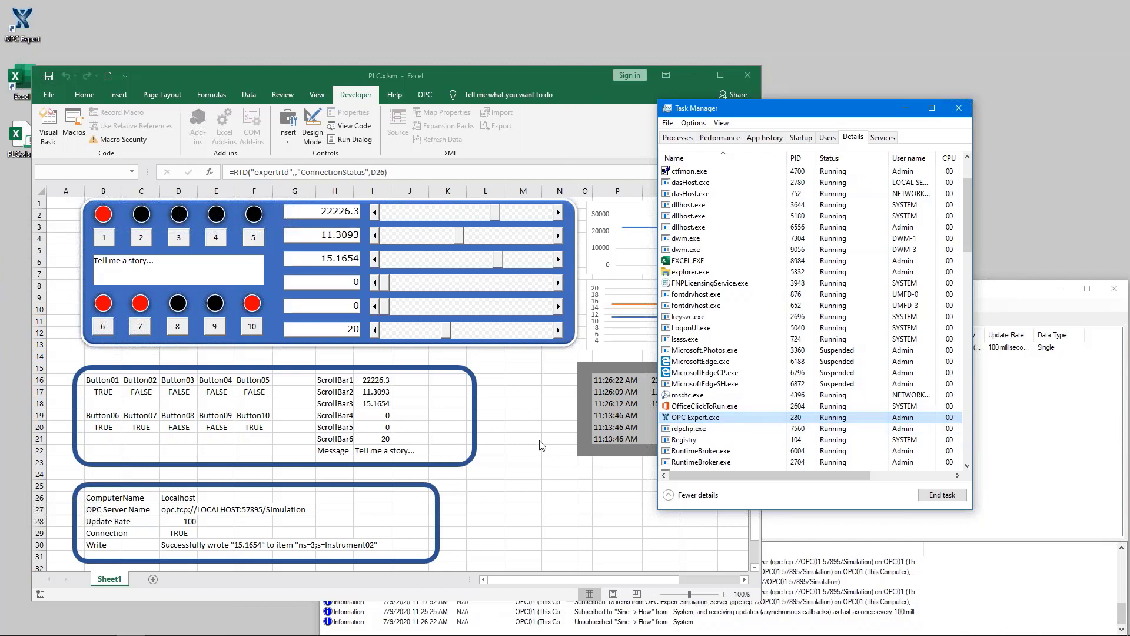
Return to the workbook and move the second scrollbar to about 16.2, the third to about 10.1, and the first to about 12493.
click(561, 521)
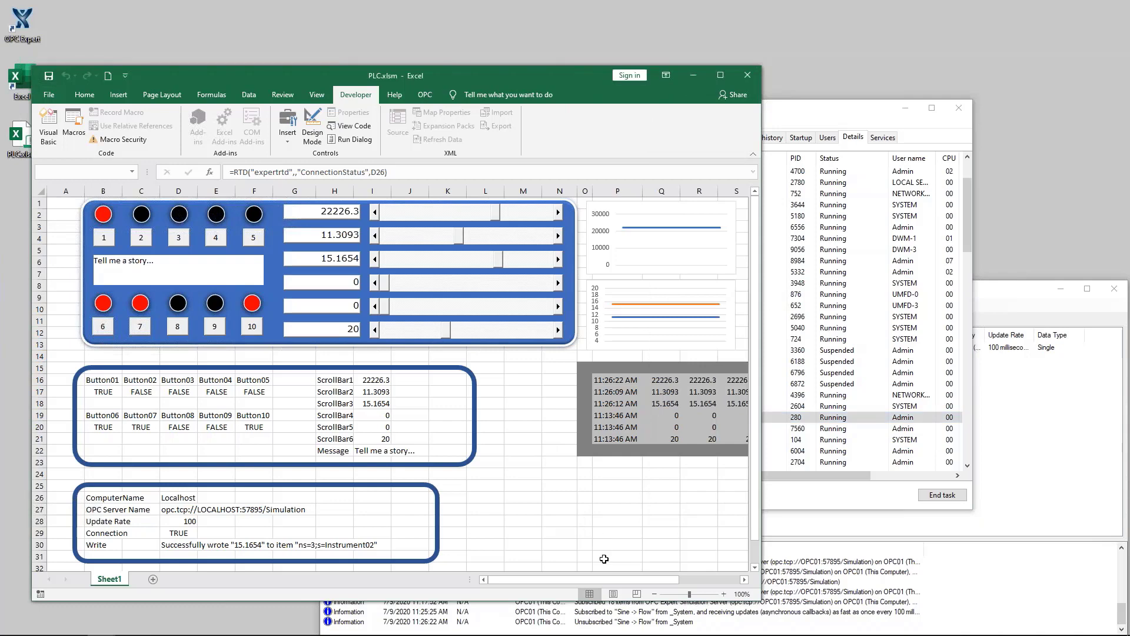
drag(602, 580, 667, 573)
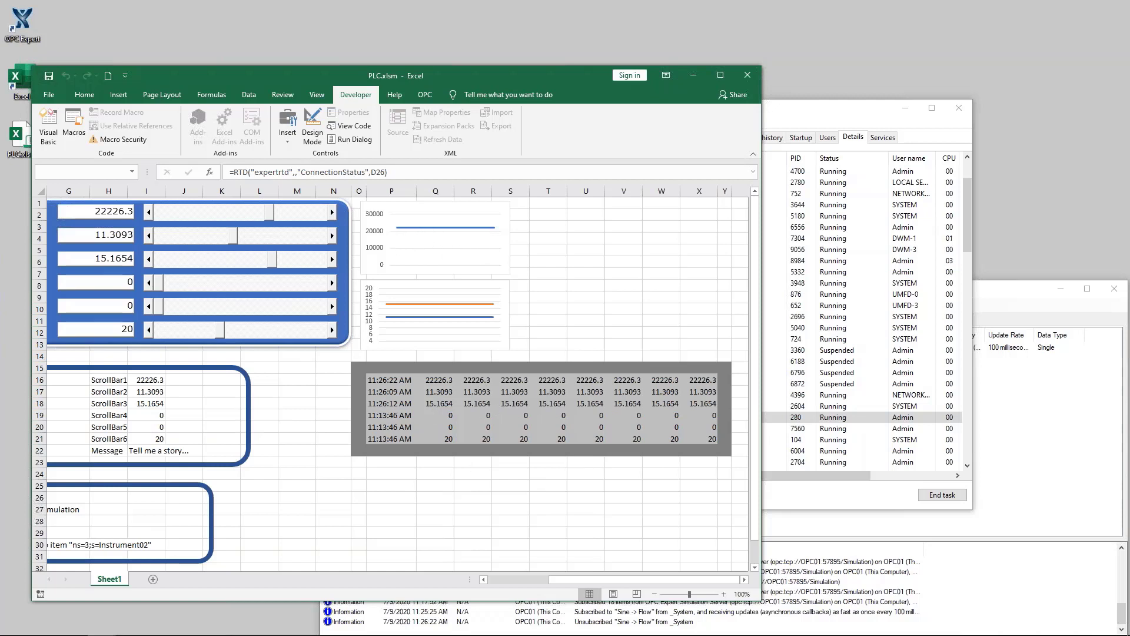
drag(238, 241, 220, 263)
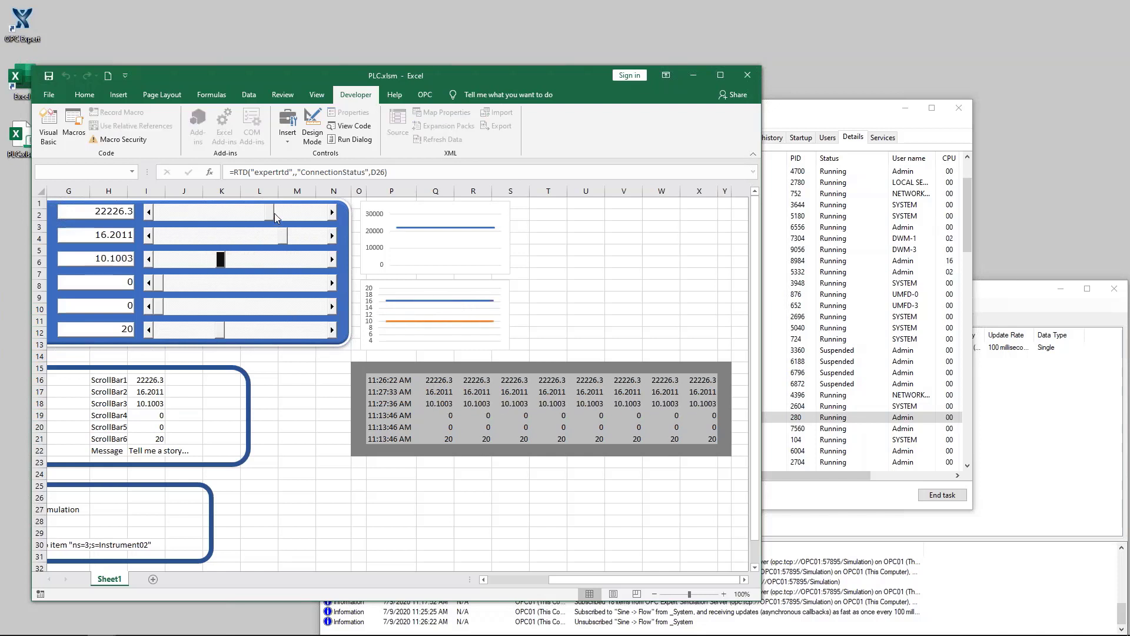
drag(269, 213, 221, 220)
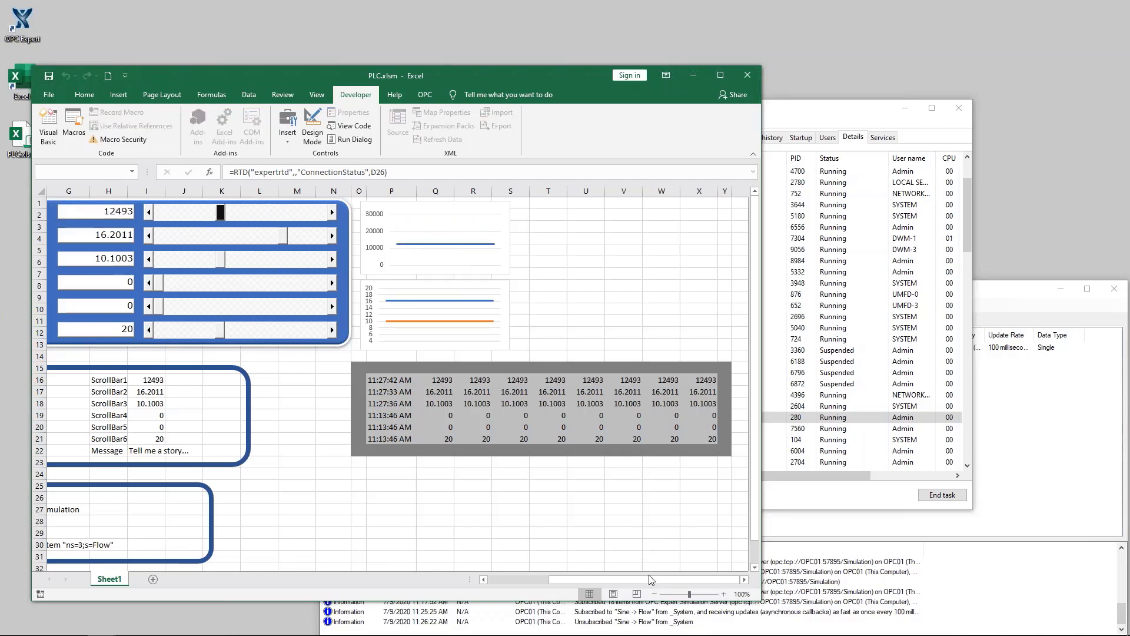
drag(651, 579, 486, 598)
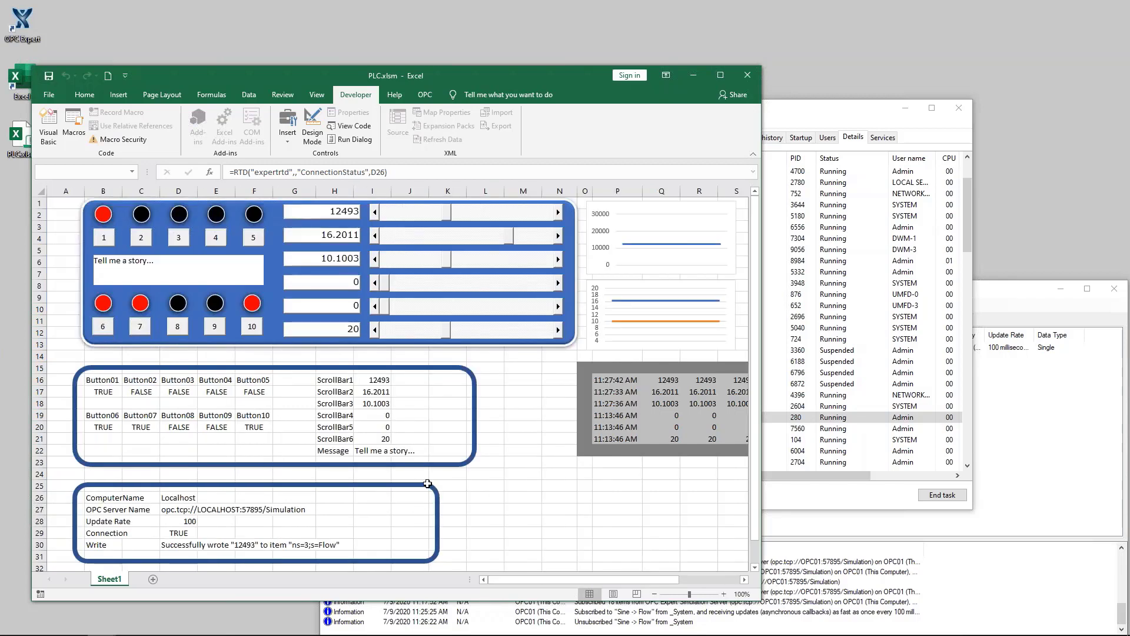
Open the OPC add-in's Current Value and Archive Value functions and compare their Real Time Data and Historical settings.
click(428, 95)
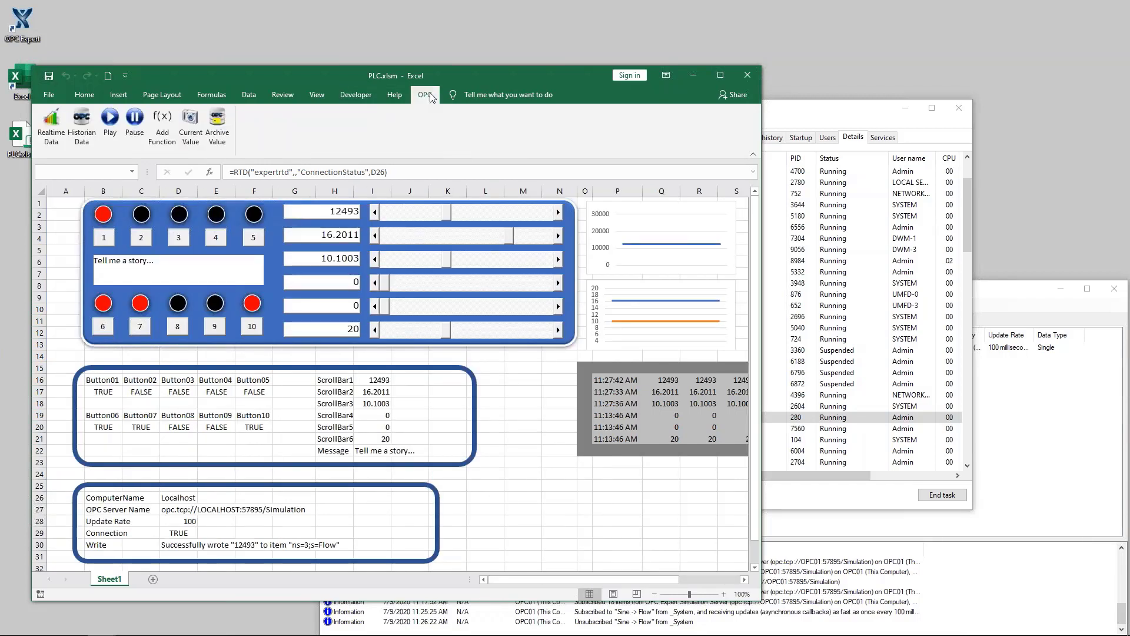
click(190, 143)
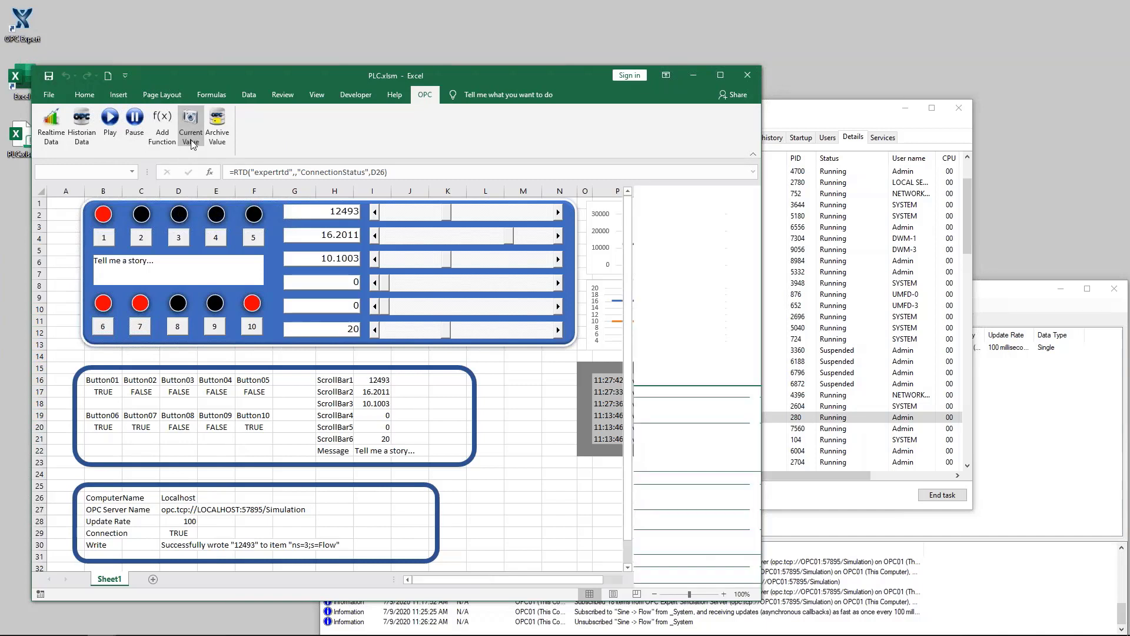
click(224, 136)
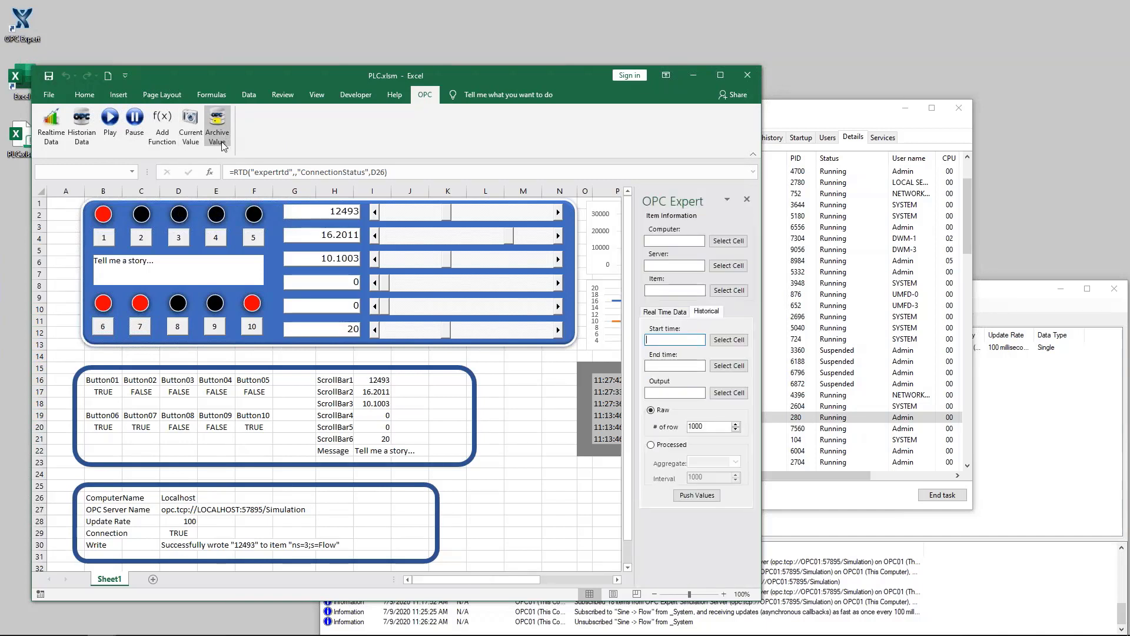
click(665, 312)
click(703, 311)
click(667, 313)
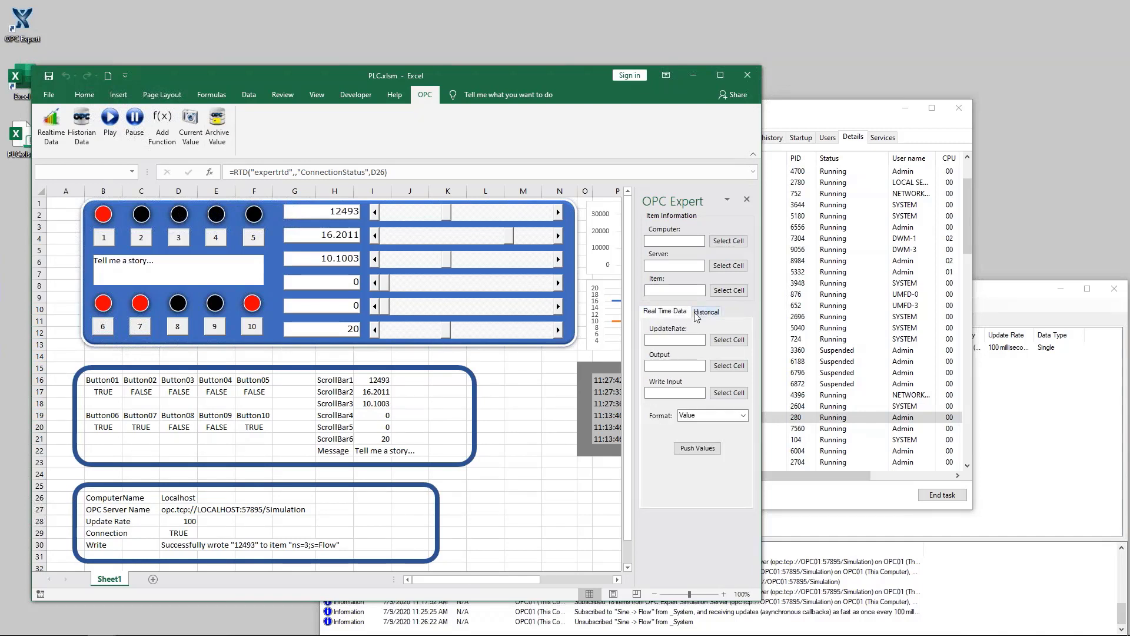
click(705, 311)
click(665, 315)
Open the sheet's VBA code and the VBA project's list of available references.
click(355, 95)
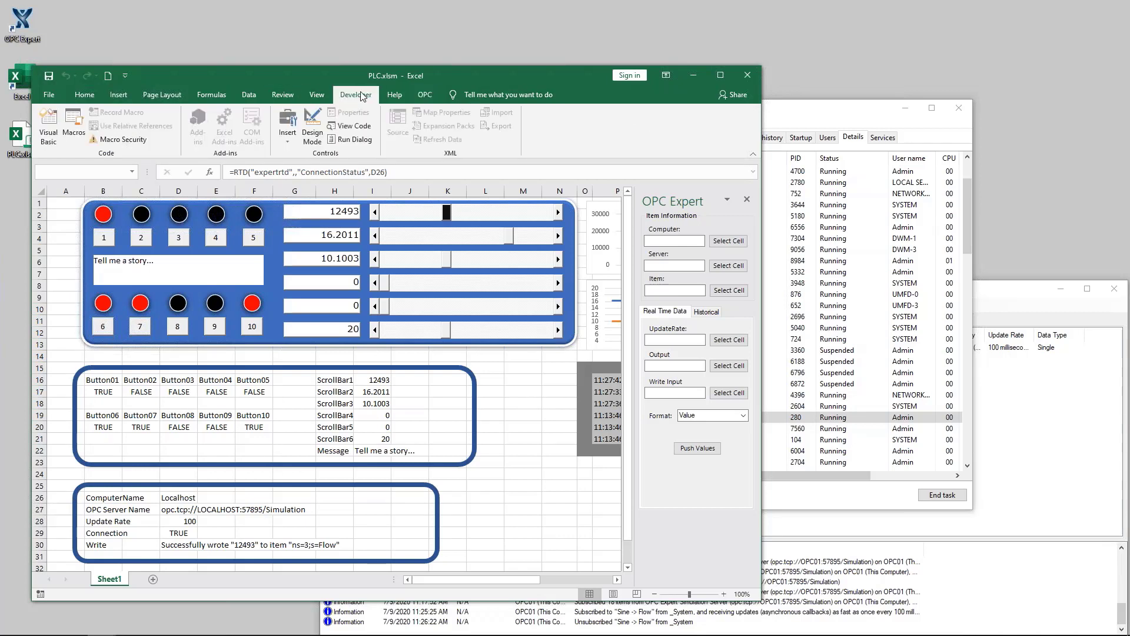
click(504, 368)
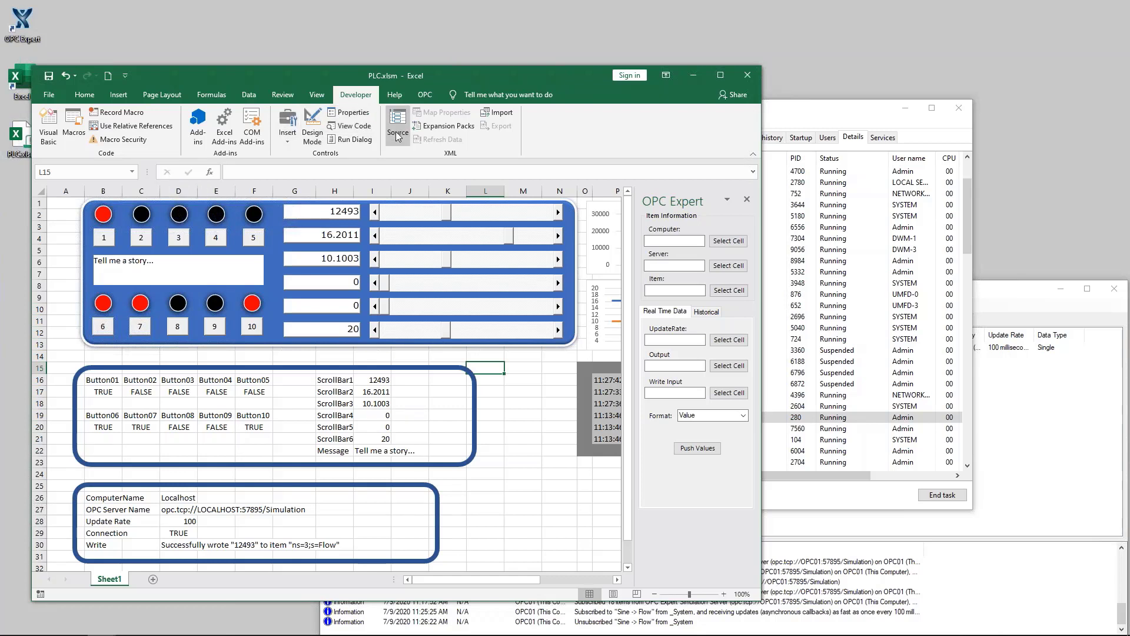
click(346, 131)
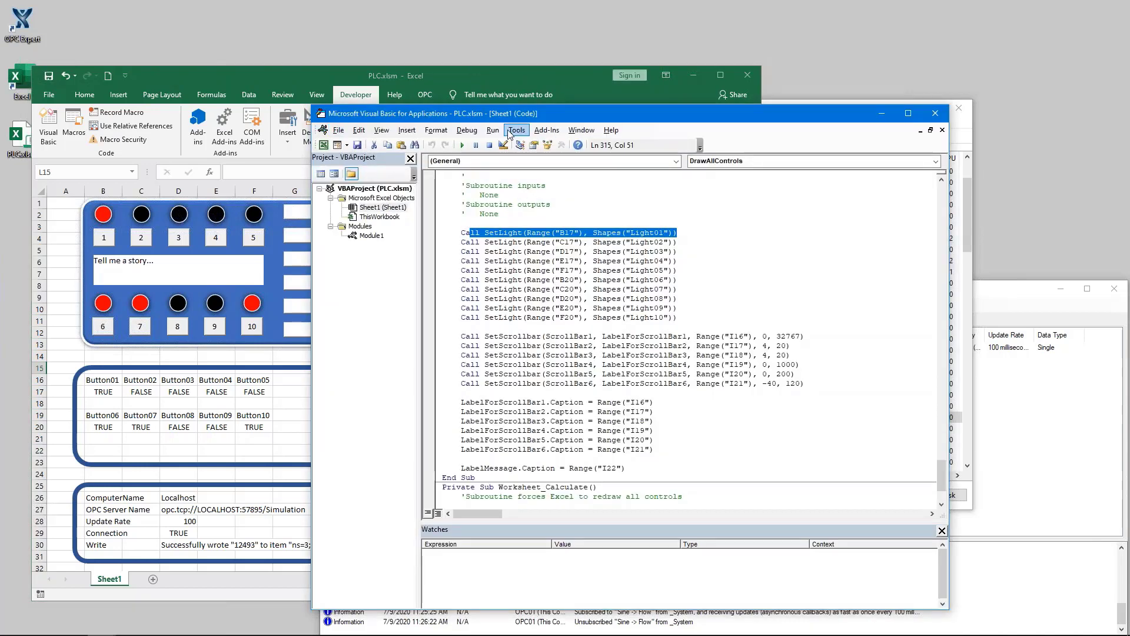
click(515, 134)
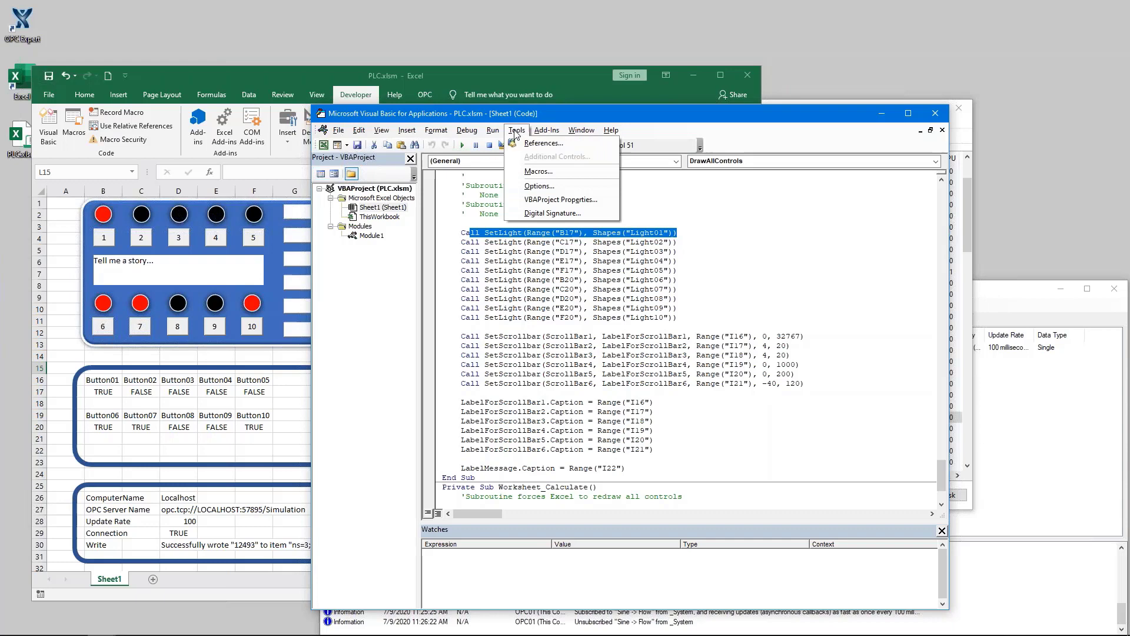
click(540, 146)
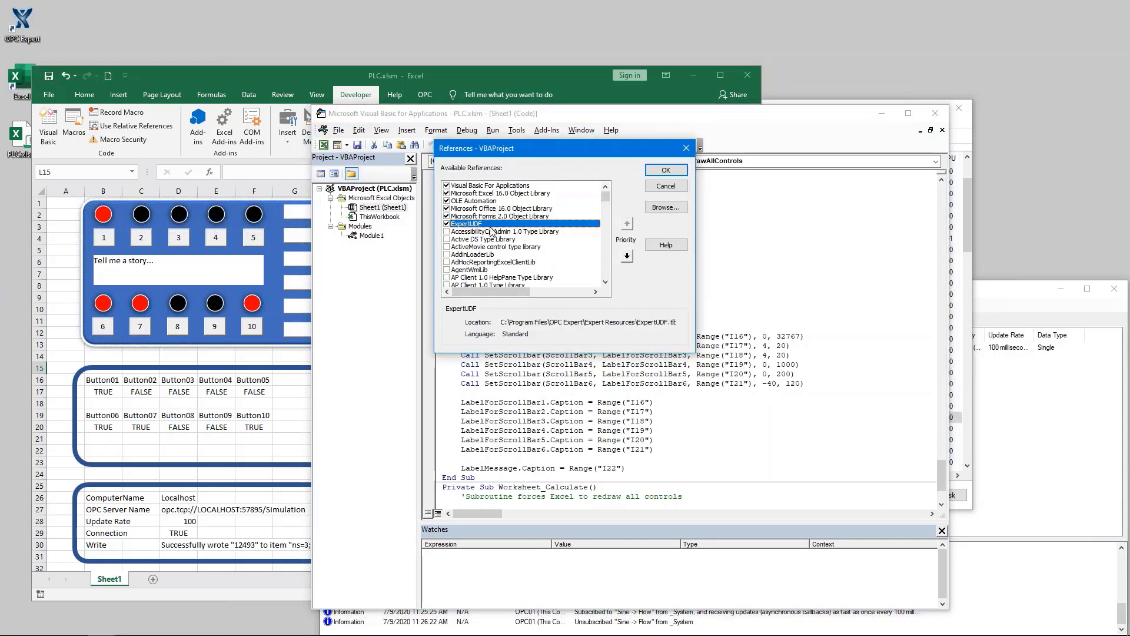
Browse the Expert Resources folder for the ExpertUDF.dll reference file, and close the reference dialogs without changing the project.
click(664, 207)
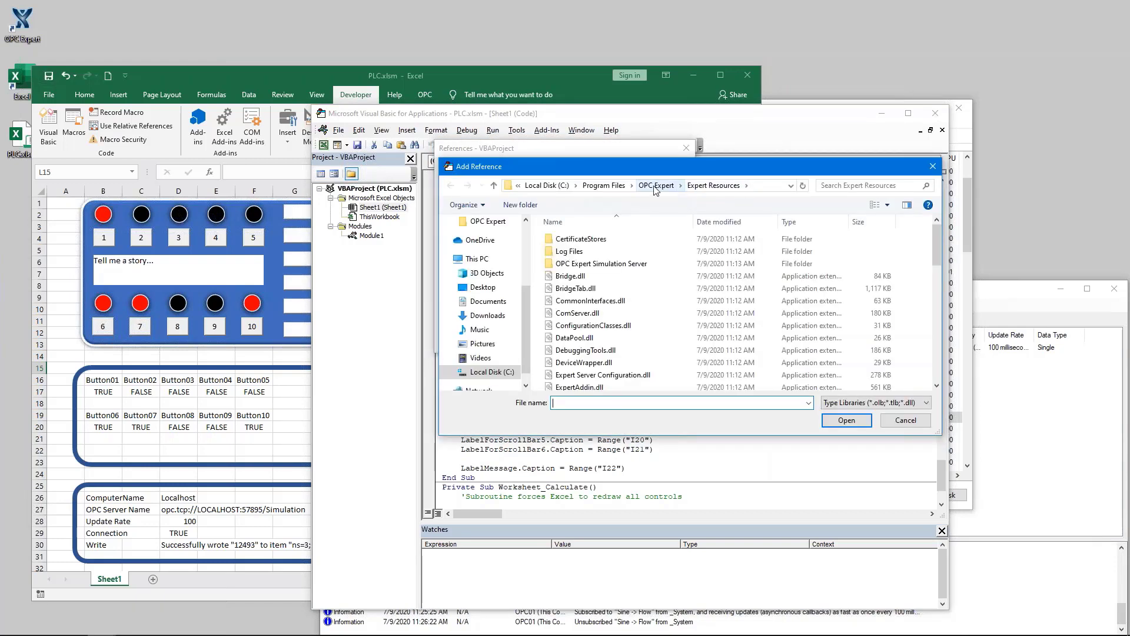
click(611, 338)
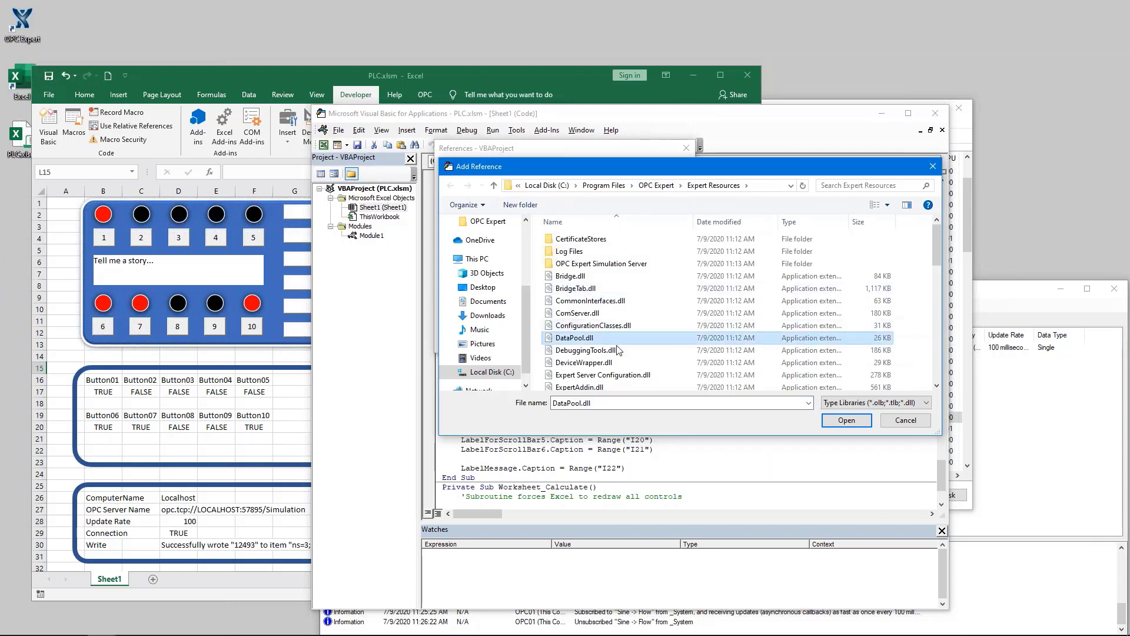
scroll(611, 338, down, 3)
click(577, 309)
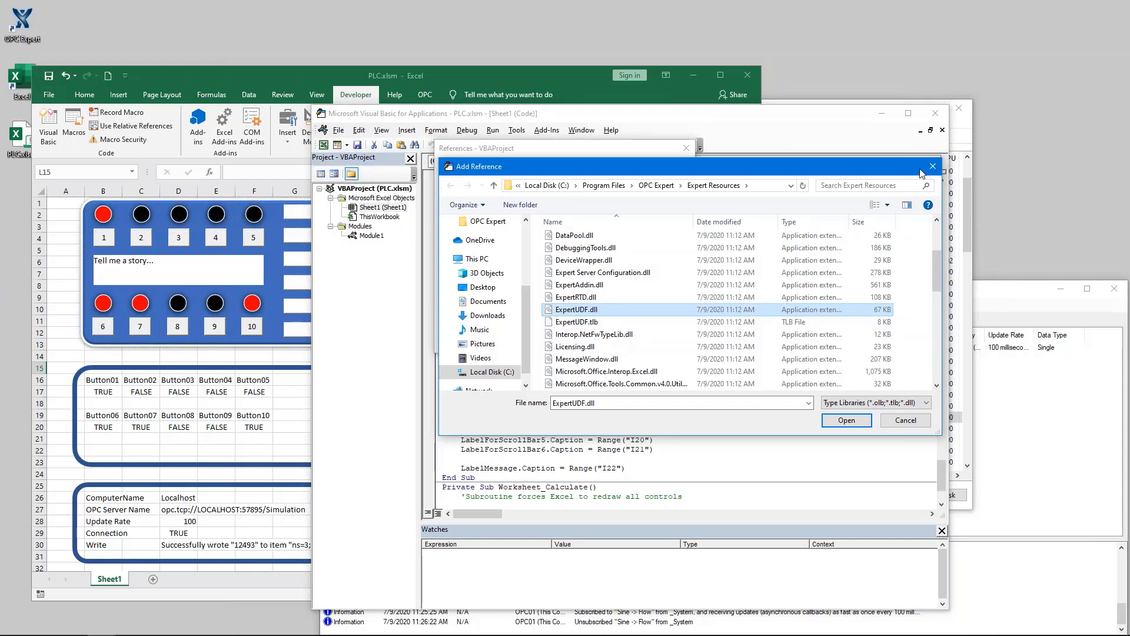
key(Return)
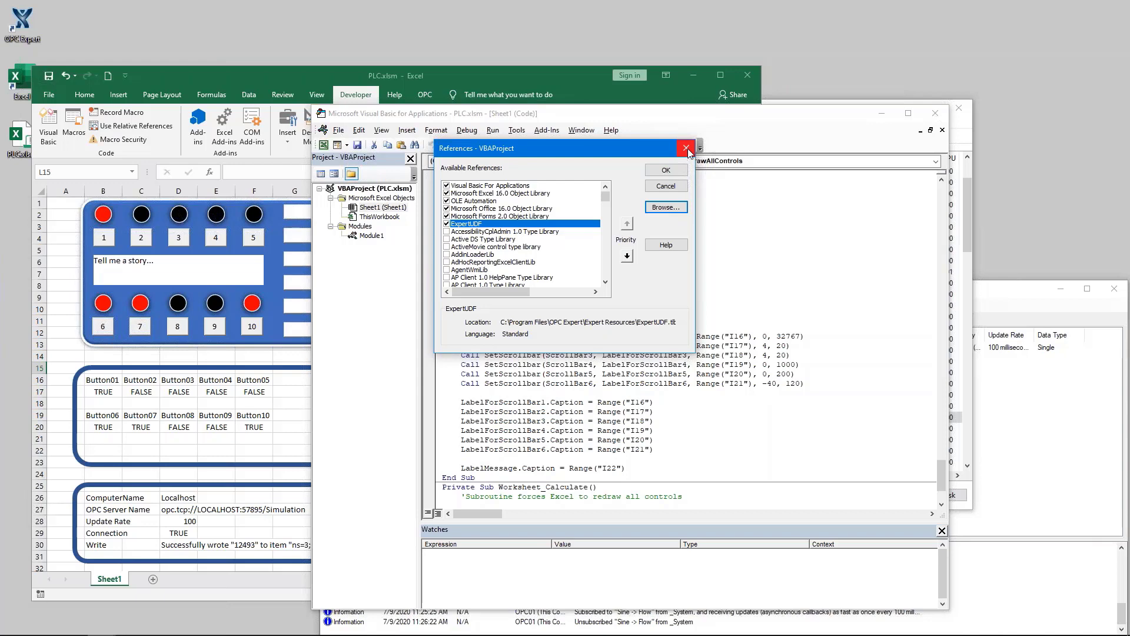
click(686, 148)
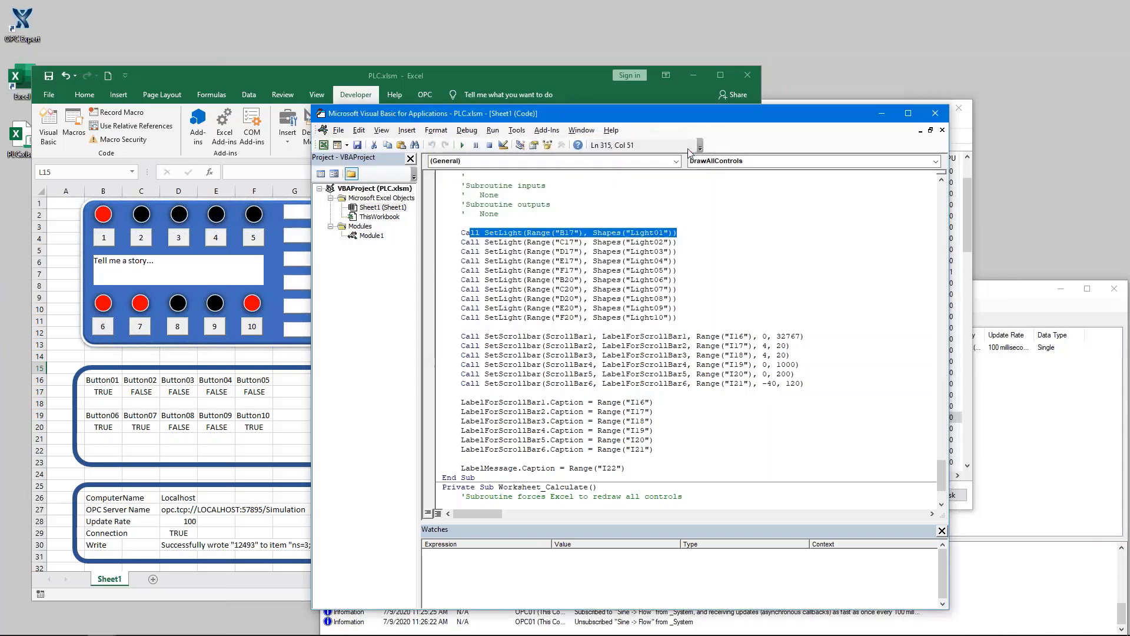